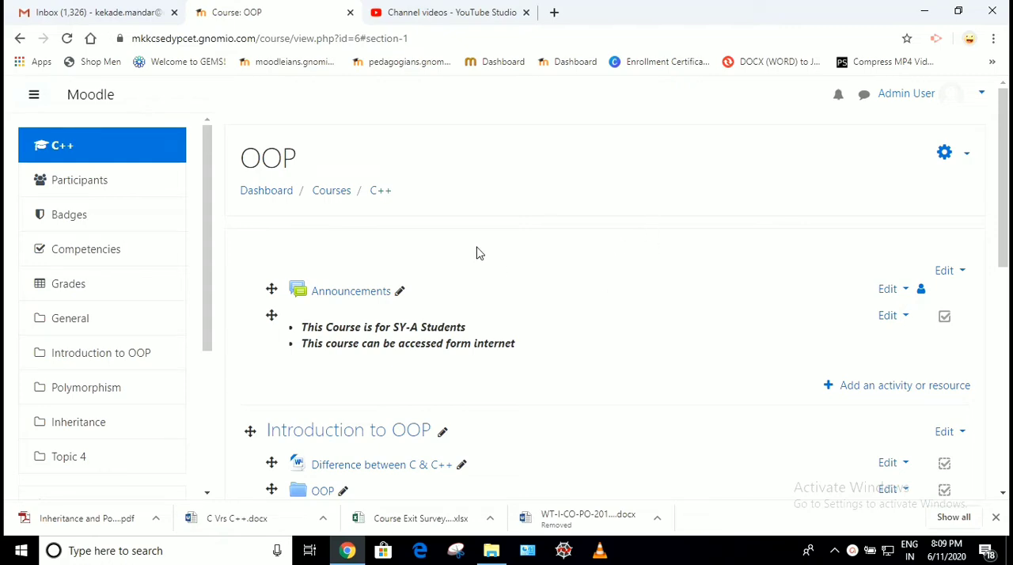
Open the activity and resource chooser for the Introduction to OOP section
left_click_drag(244, 159, 297, 158)
left_click(606, 215)
scroll(912, 195, "down", 3)
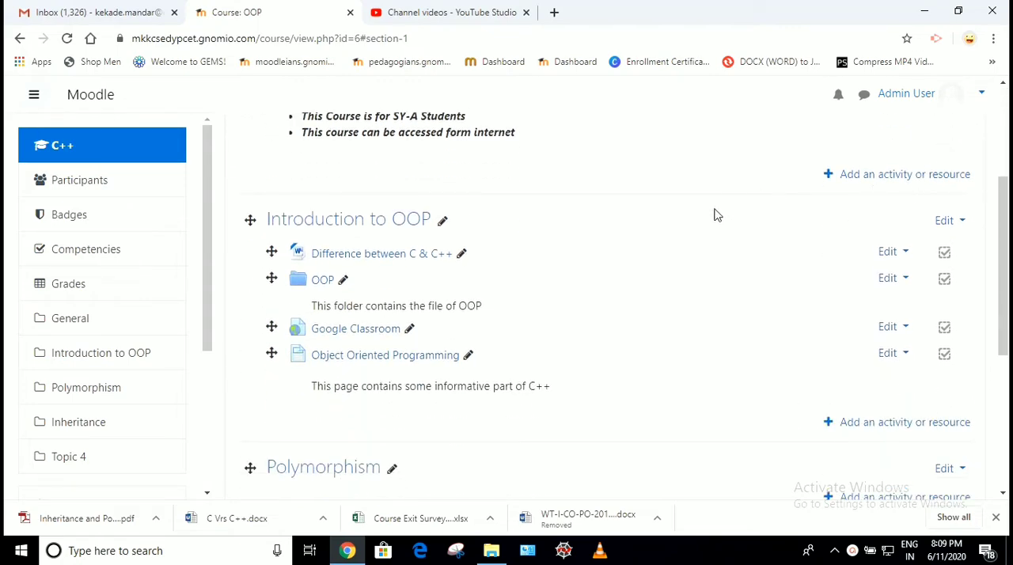
scroll(714, 214, "down", 1)
scroll(504, 185, "up", 1)
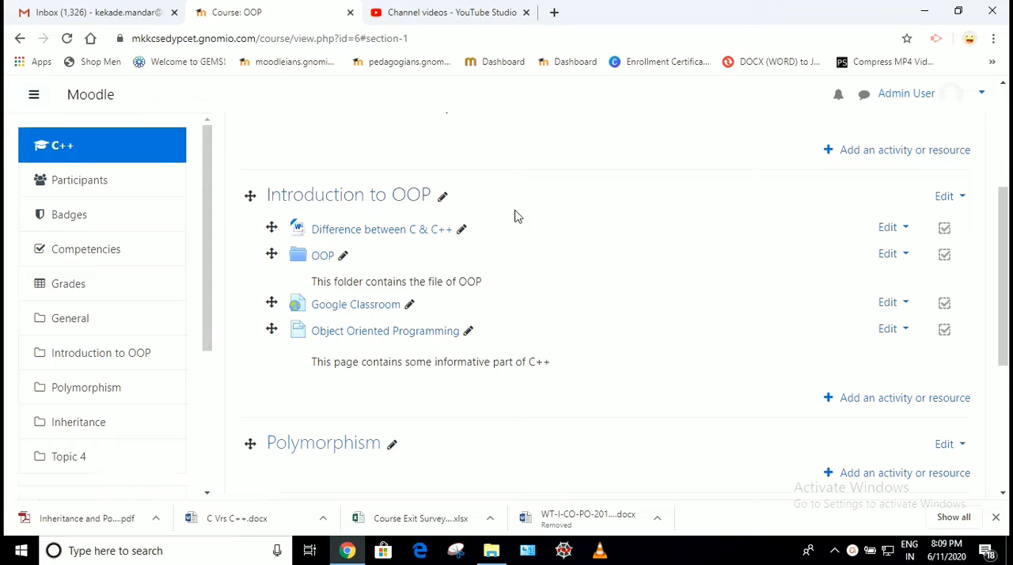
scroll(609, 282, "down", 1)
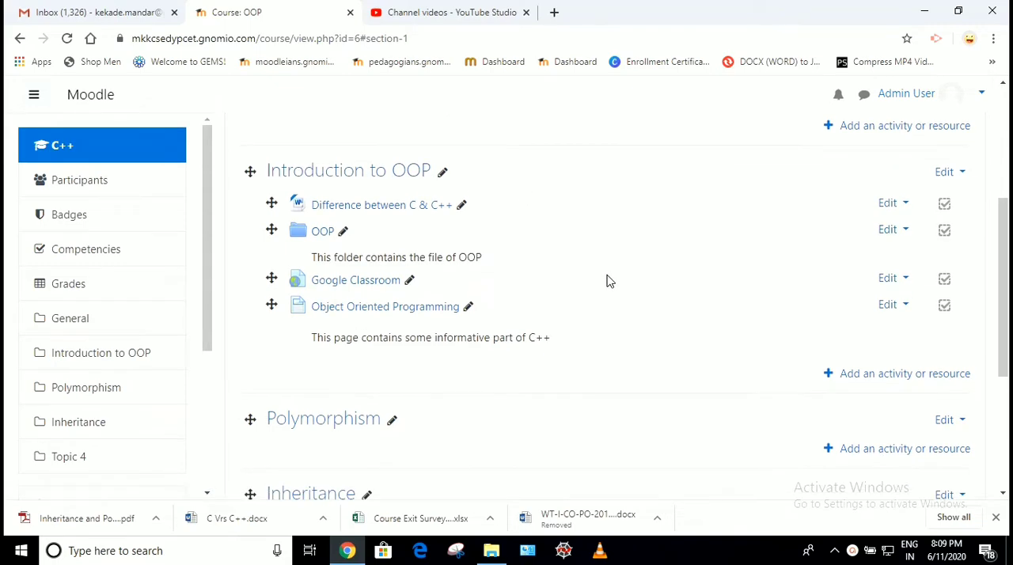
left_click(868, 379)
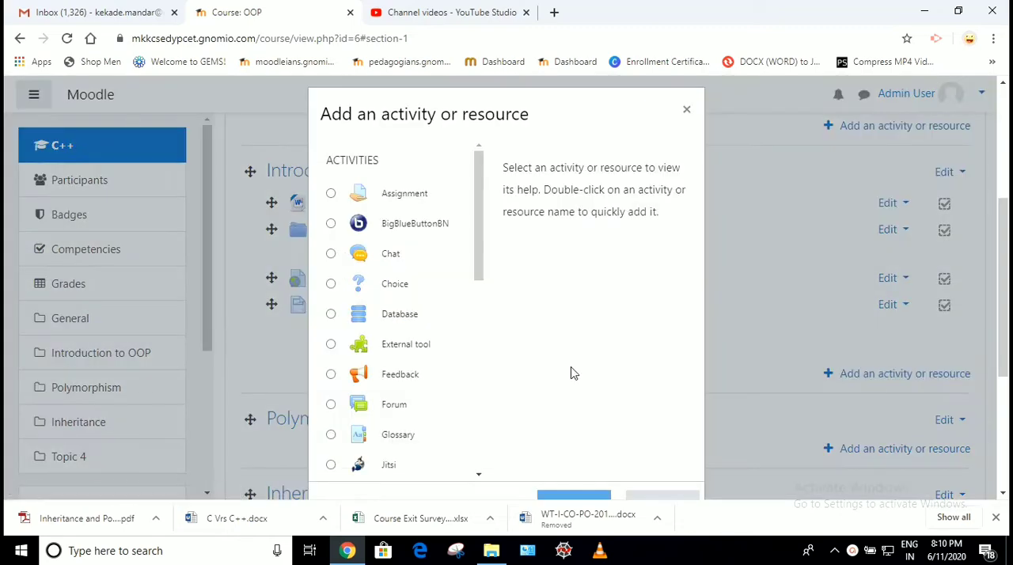
Choose Quiz as the activity type and add it to the section
scroll(445, 329, "down", 1)
scroll(446, 329, "down", 4)
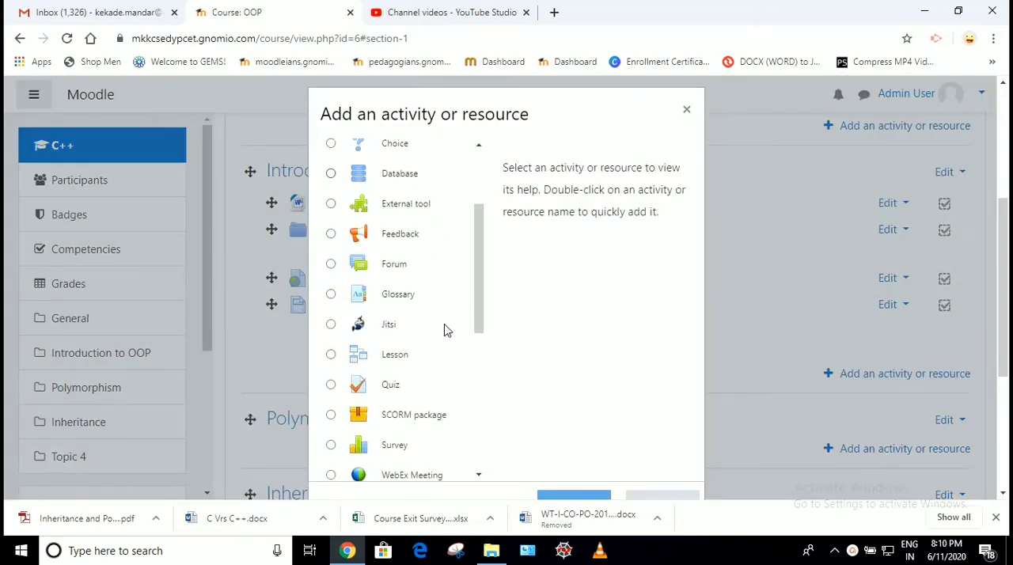
left_click(358, 333)
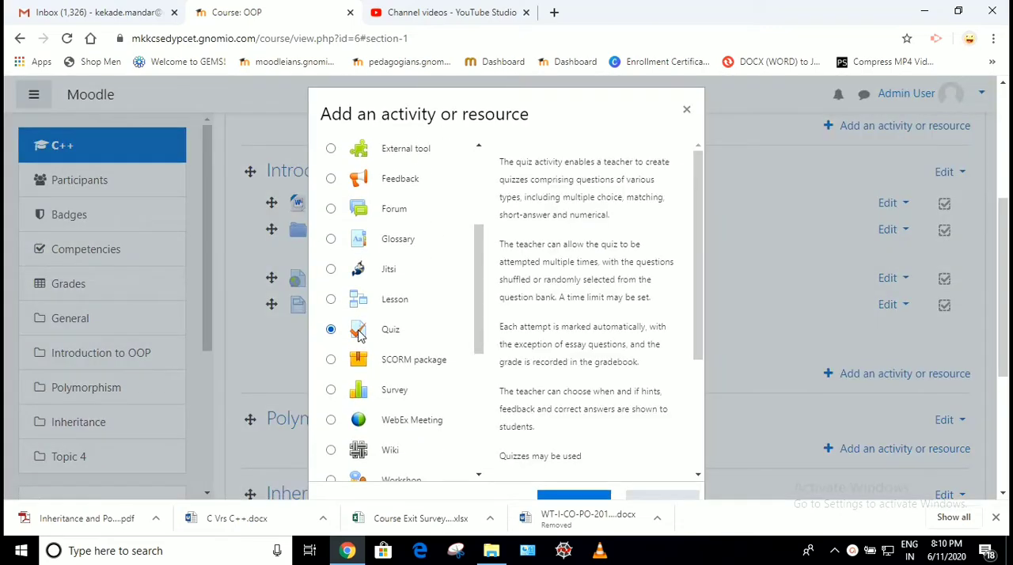
scroll(586, 368, "down", 2)
scroll(586, 368, "down", 1)
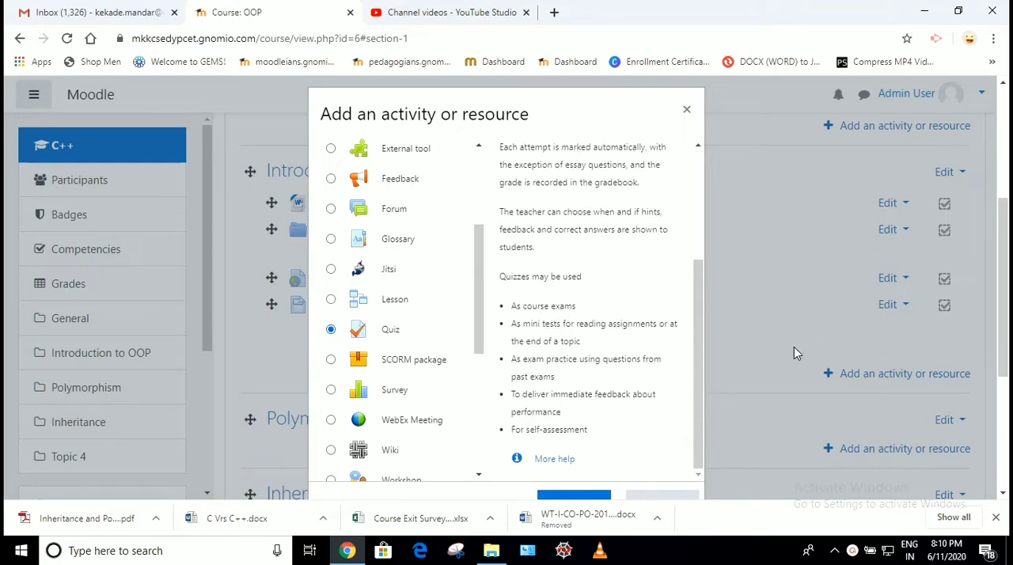
scroll(793, 347, "down", 2)
left_click(567, 406)
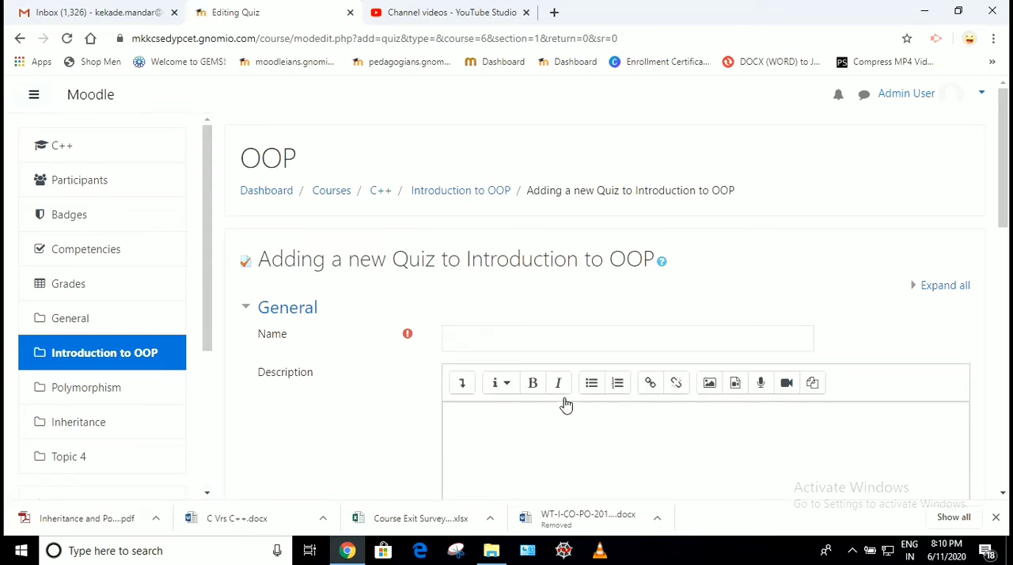
Name the new quiz "Quiz 1"
scroll(563, 396, "down", 1)
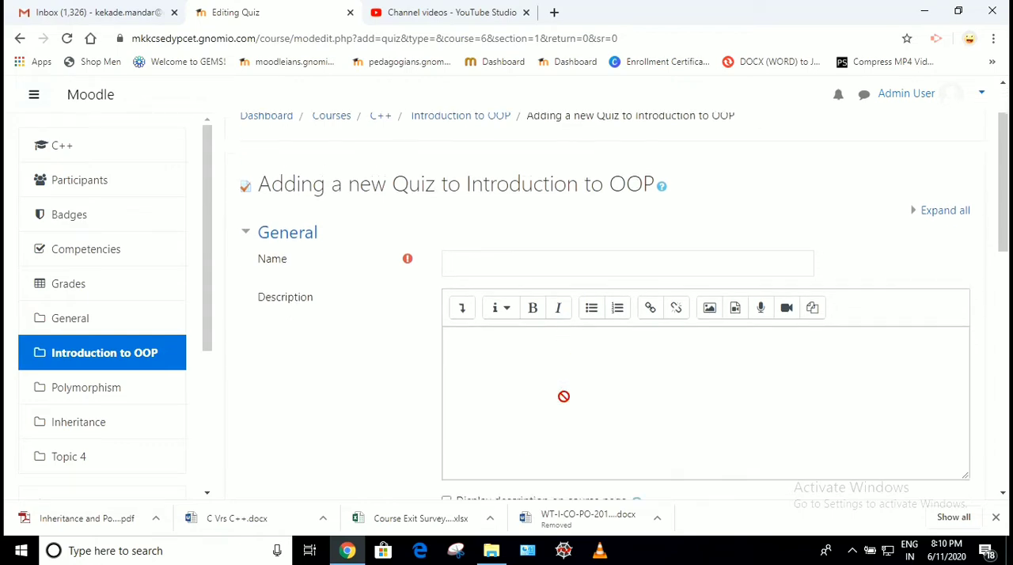
left_click(476, 242)
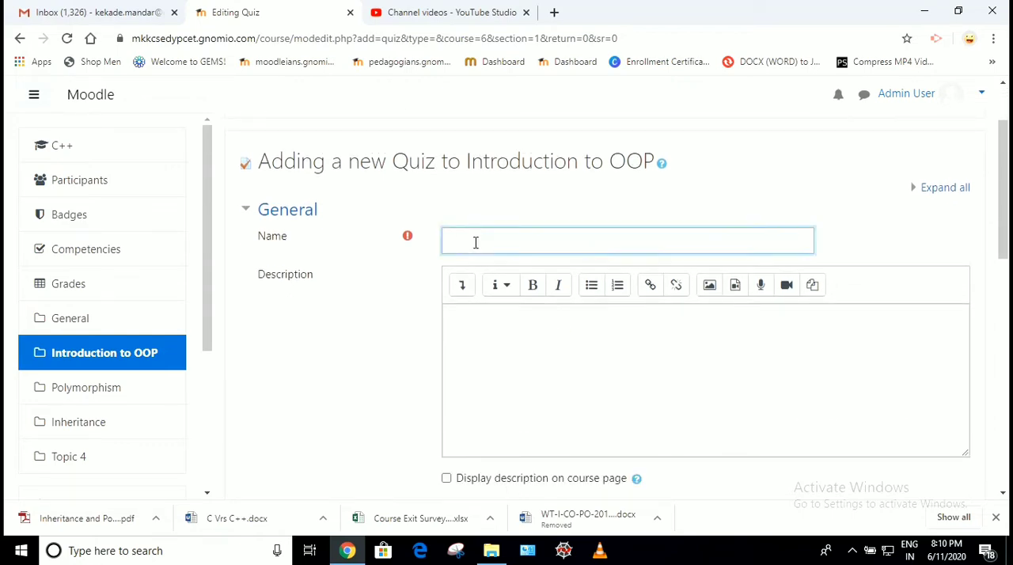
type("Quiz 1")
Enter the quiz description "The Quiz is based on Basic concepts of ++" and enable its display on the course page
left_click(480, 331)
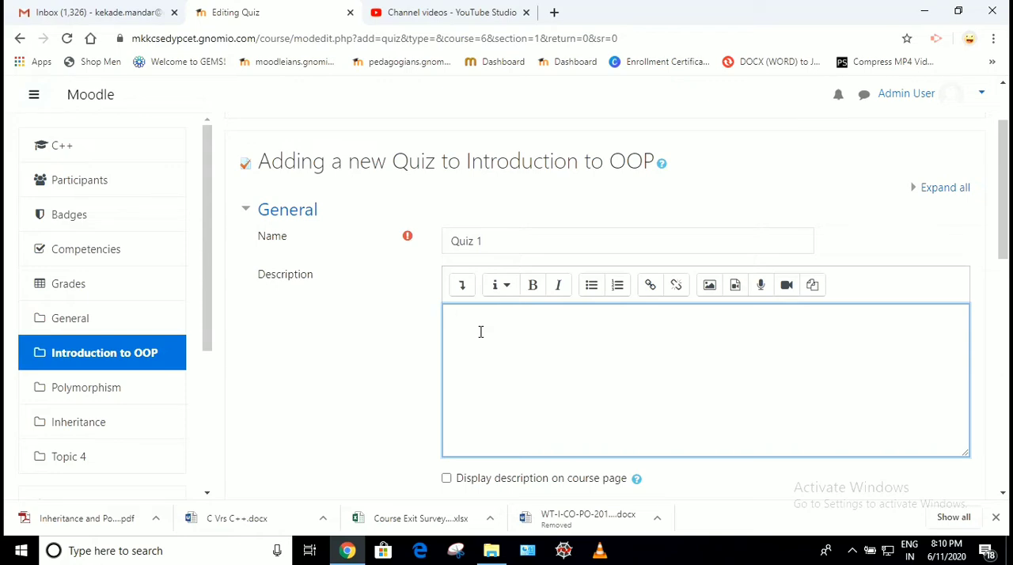
type("The Quiz is based on Basic concepts o")
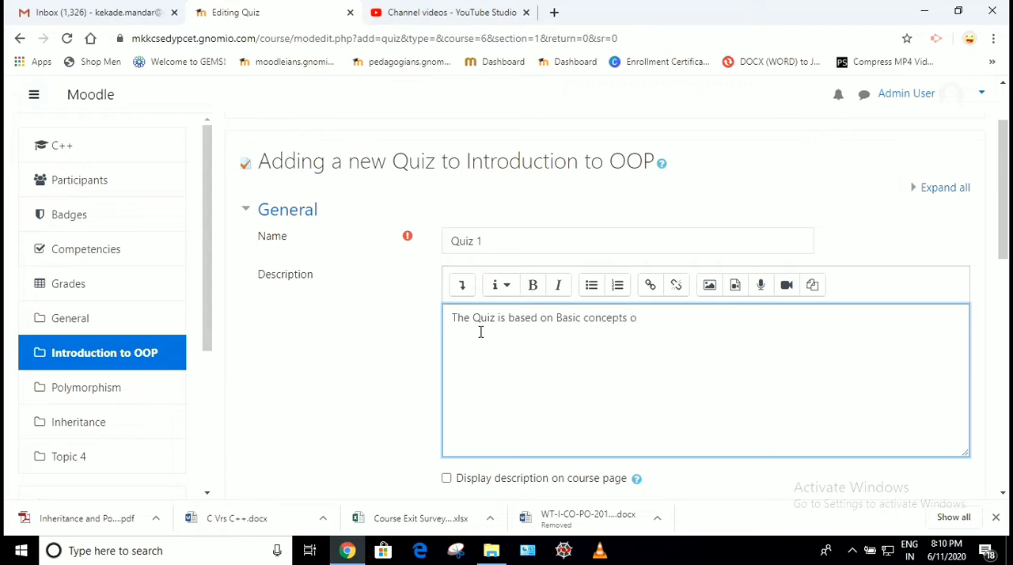
type("f  ++")
left_click(446, 478)
scroll(447, 480, "down", 3)
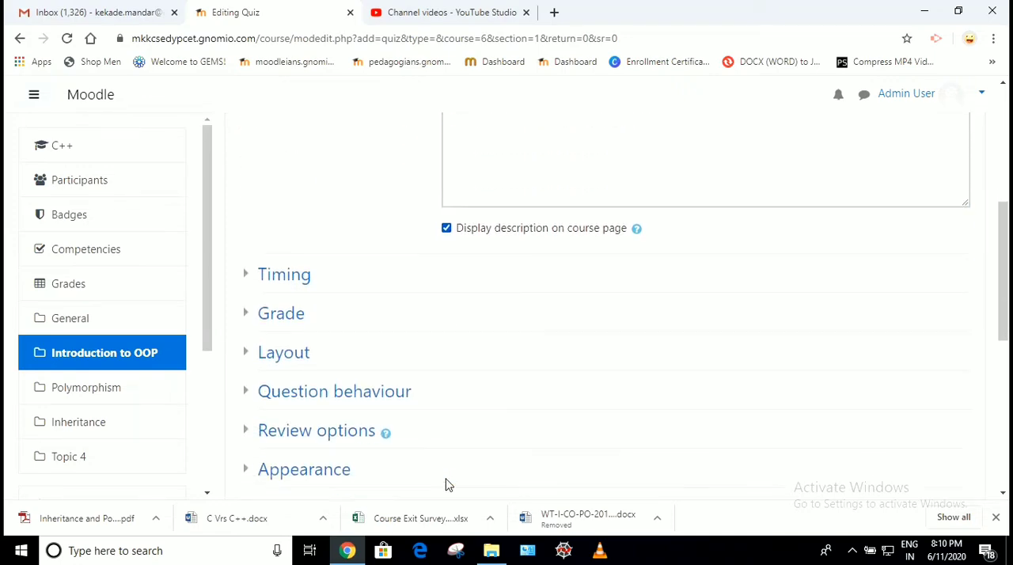
scroll(447, 485, "up", 3)
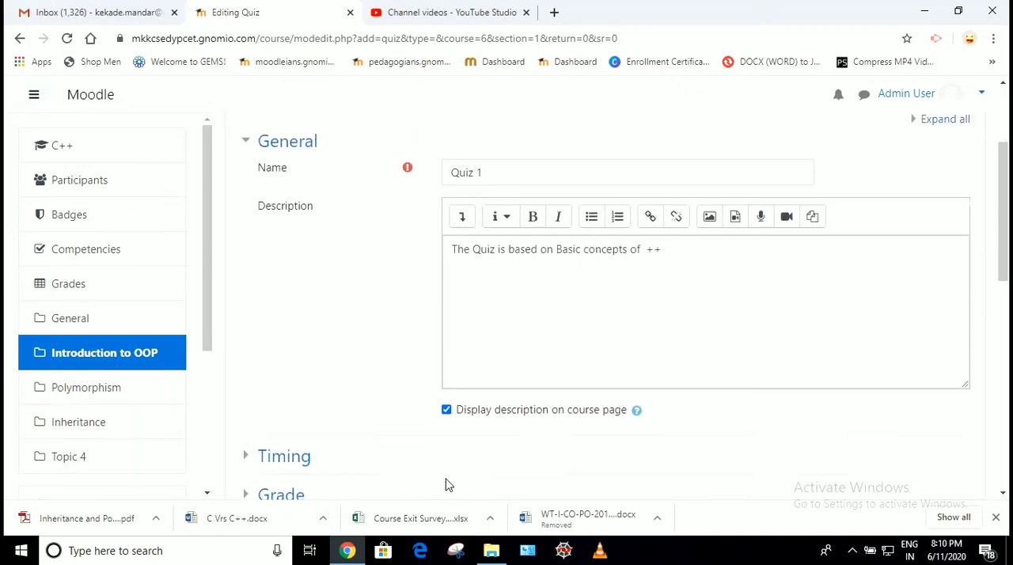
scroll(447, 485, "down", 1)
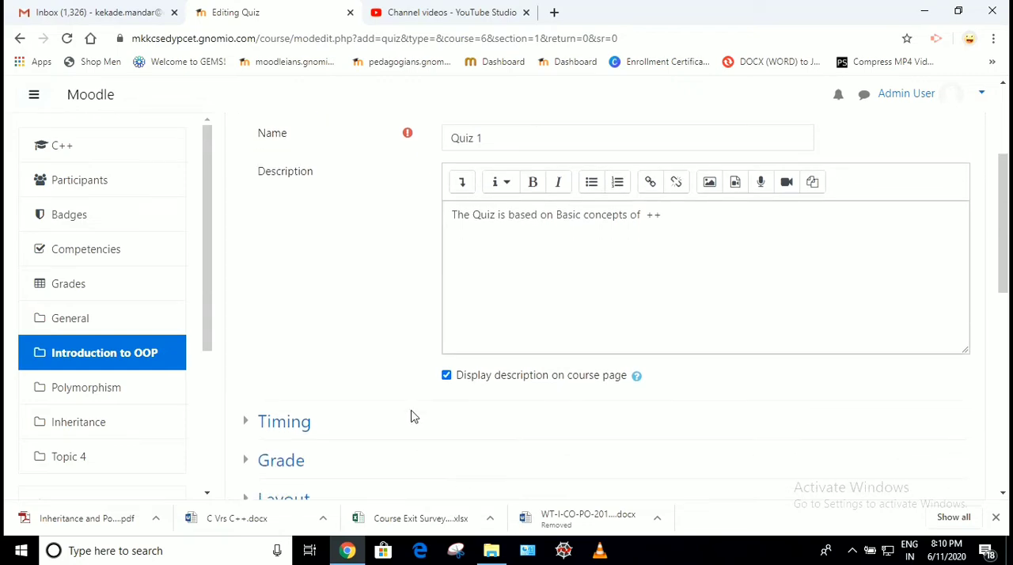
In the quiz's Timing settings, enable the opening date and set it to 15 June
scroll(411, 417, "down", 3)
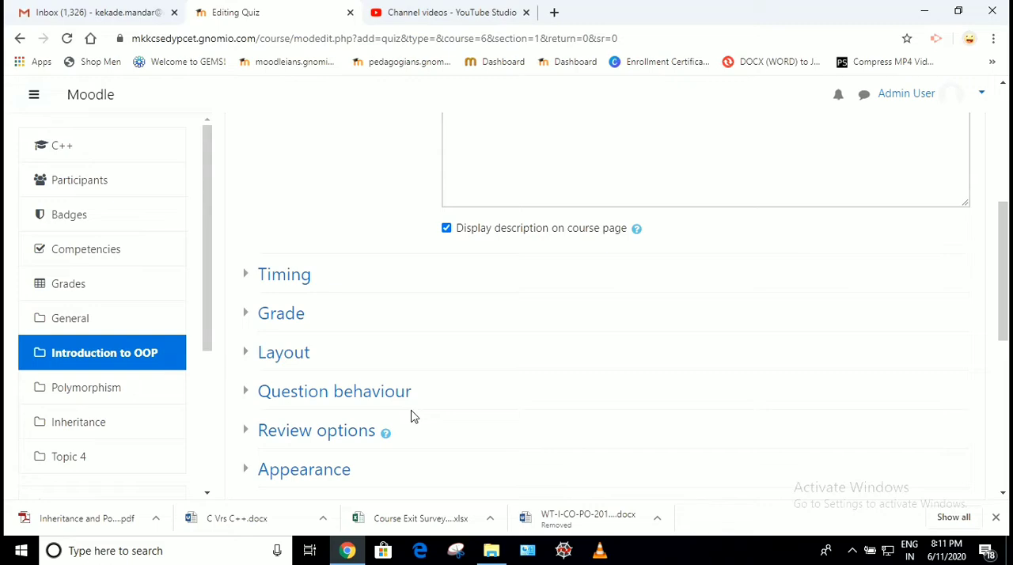
left_click(285, 287)
scroll(365, 301, "down", 1)
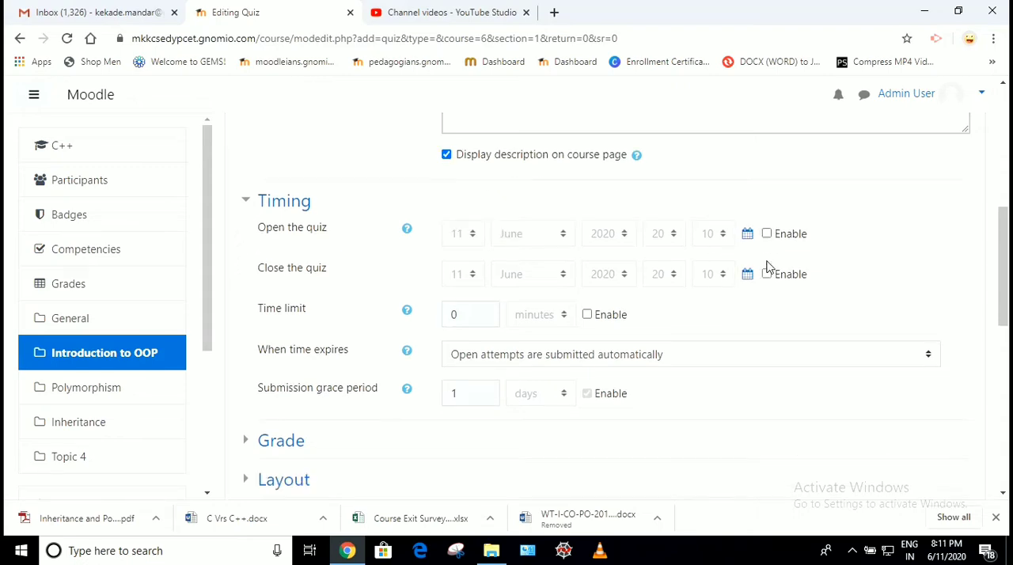
left_click(767, 235)
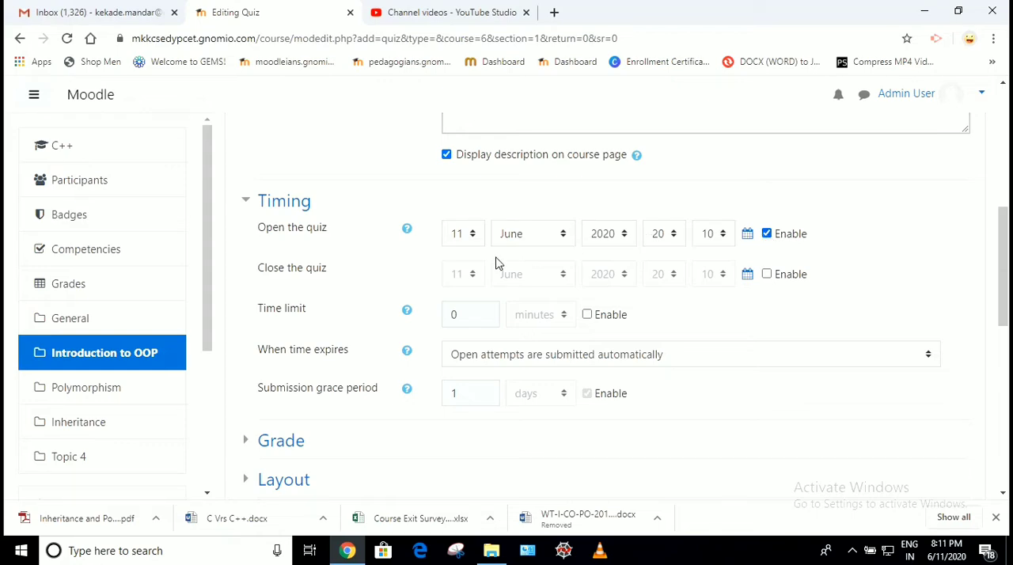
left_click(473, 233)
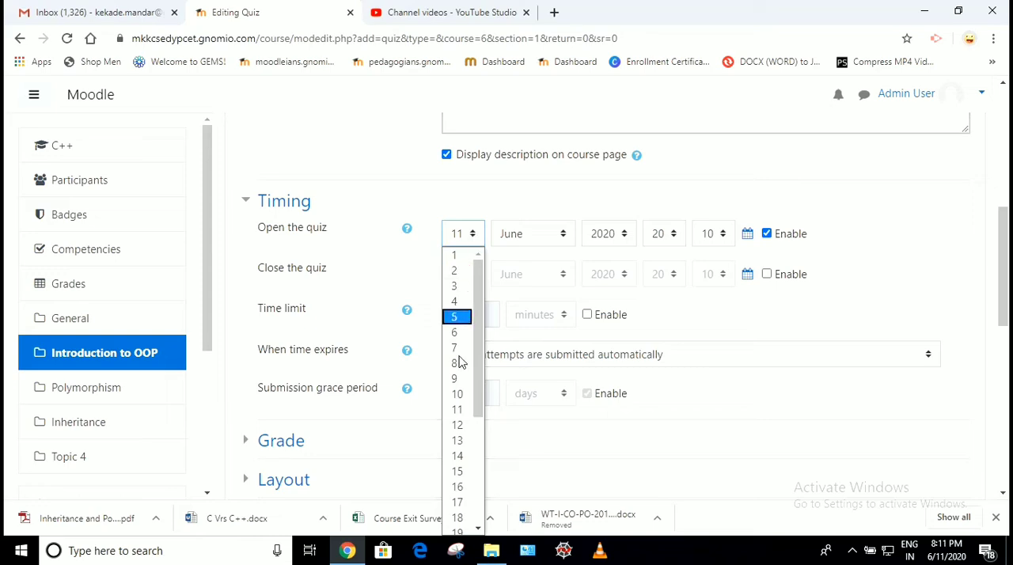
left_click(458, 472)
left_click(564, 235)
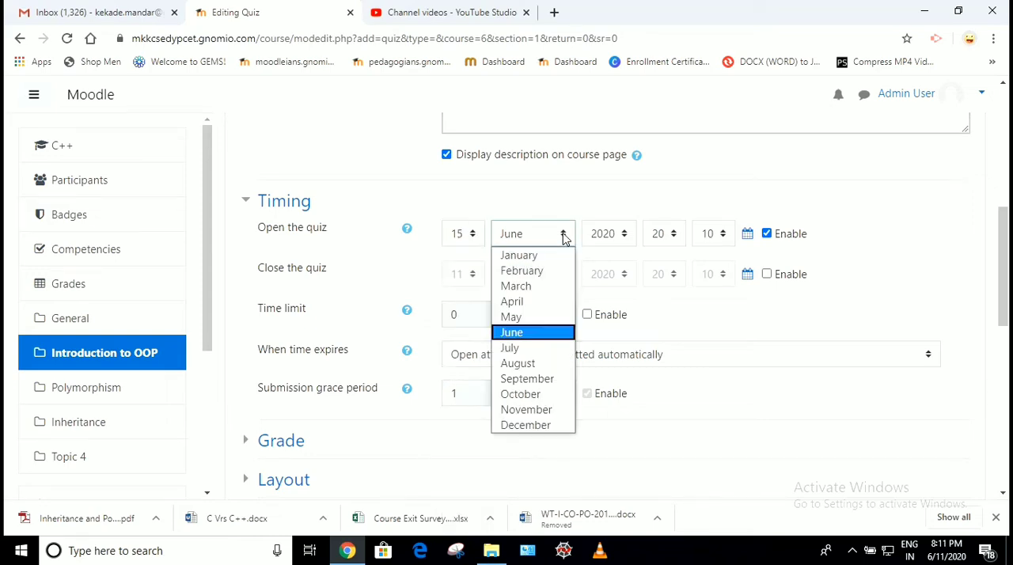
left_click(523, 334)
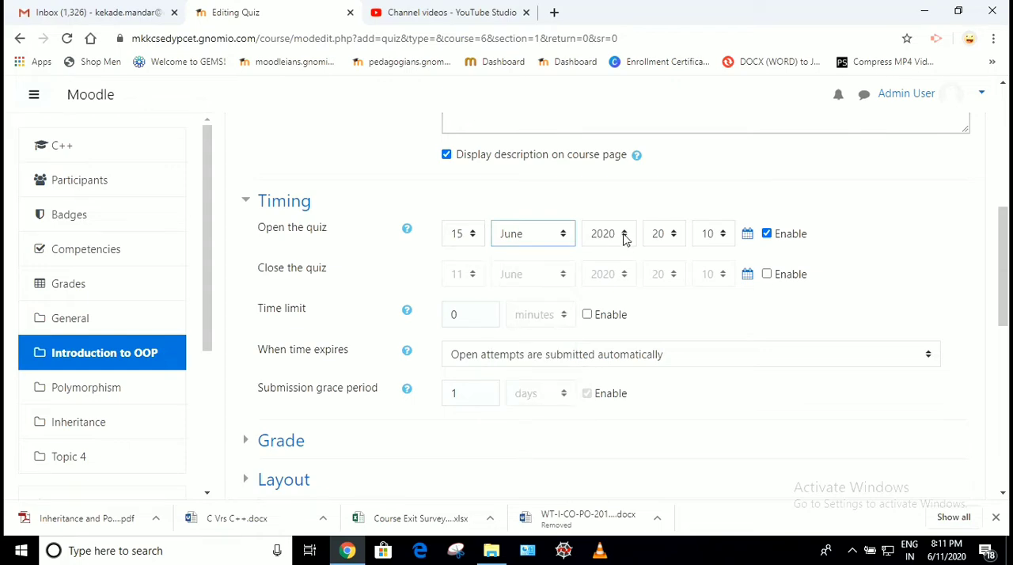
Set the quiz's opening time to 10:00
left_click(673, 238)
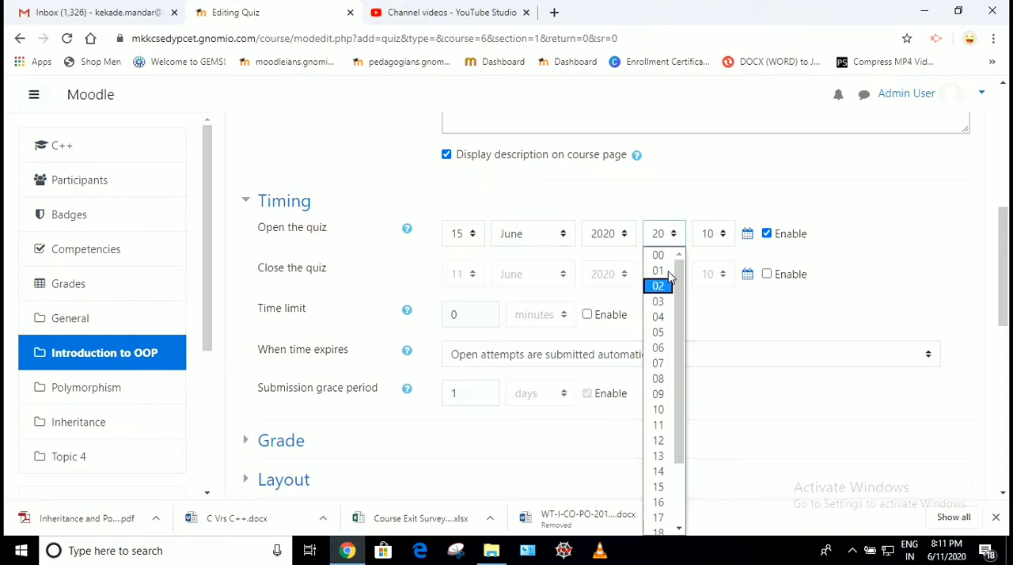
scroll(665, 309, "down", 3)
left_click(658, 323)
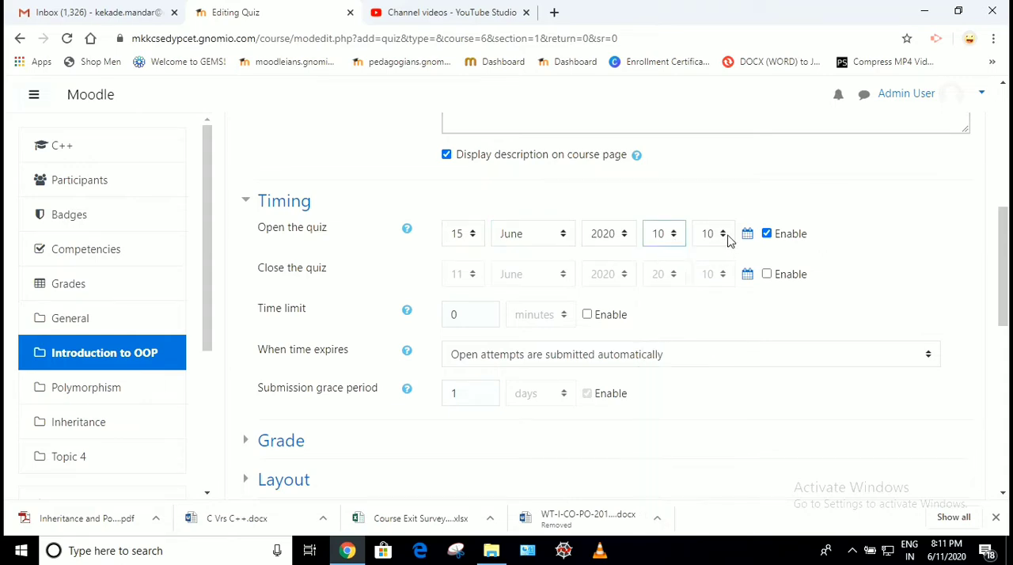
left_click(722, 235)
left_click(710, 255)
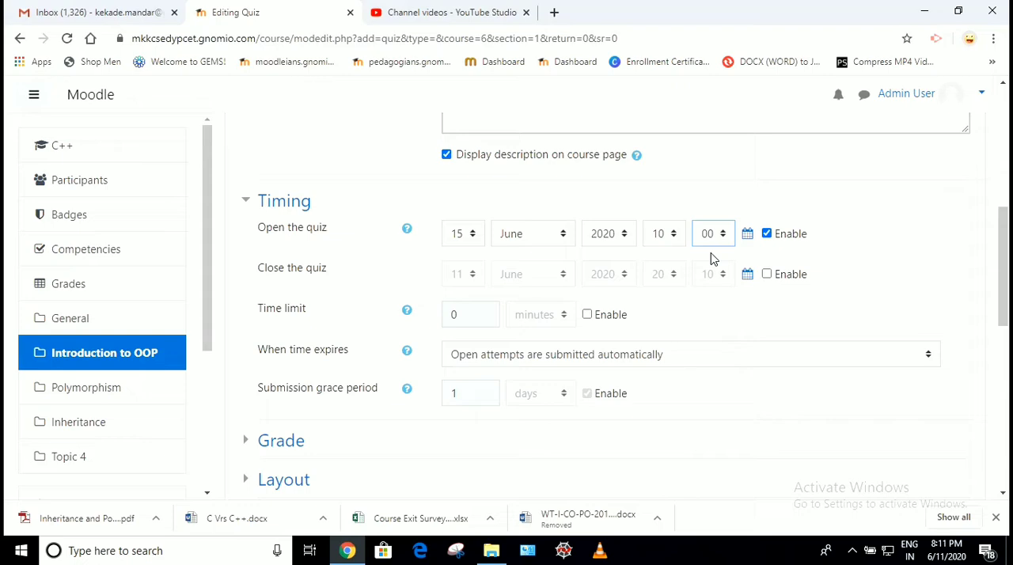
left_click(863, 243)
Enable the quiz's closing date and set it to 15 June 2020 at 11:00
left_click_drag(258, 269, 329, 277)
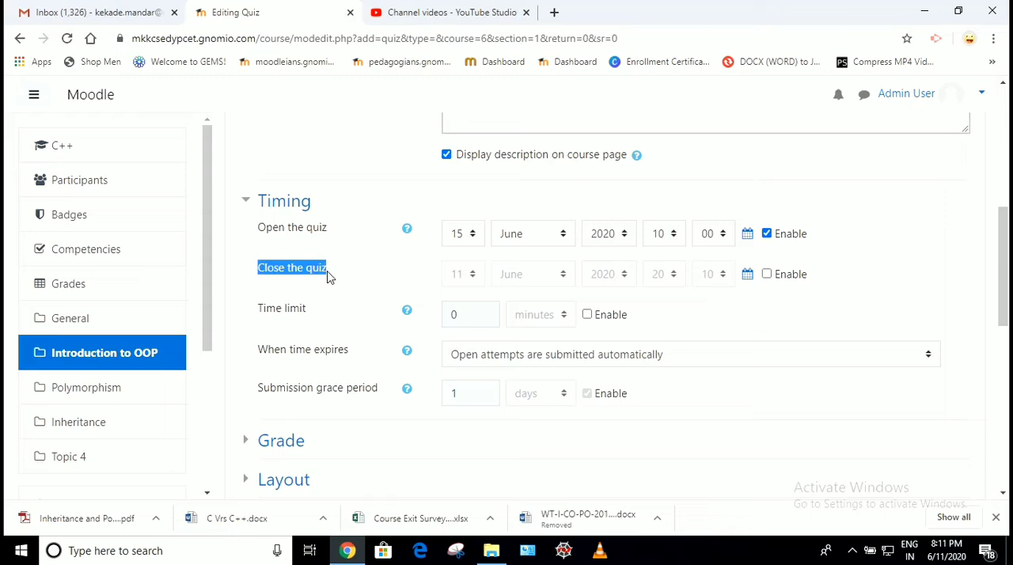
left_click(766, 274)
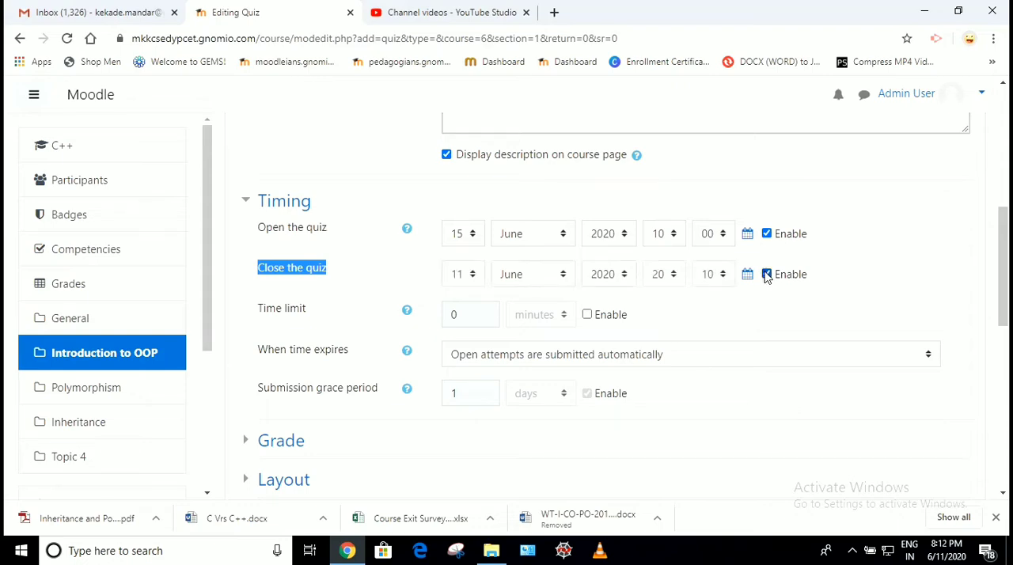
left_click(469, 275)
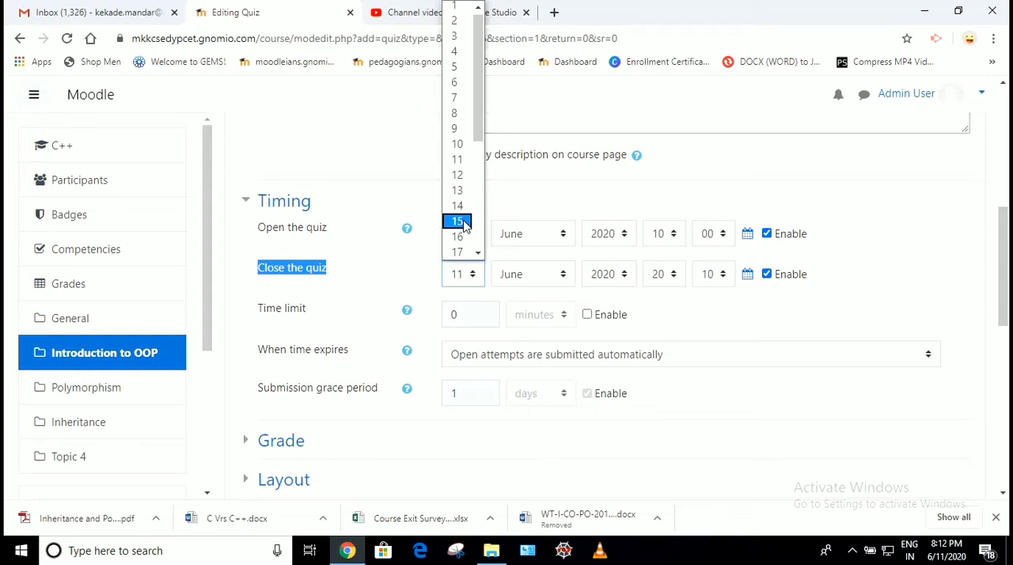
left_click(464, 225)
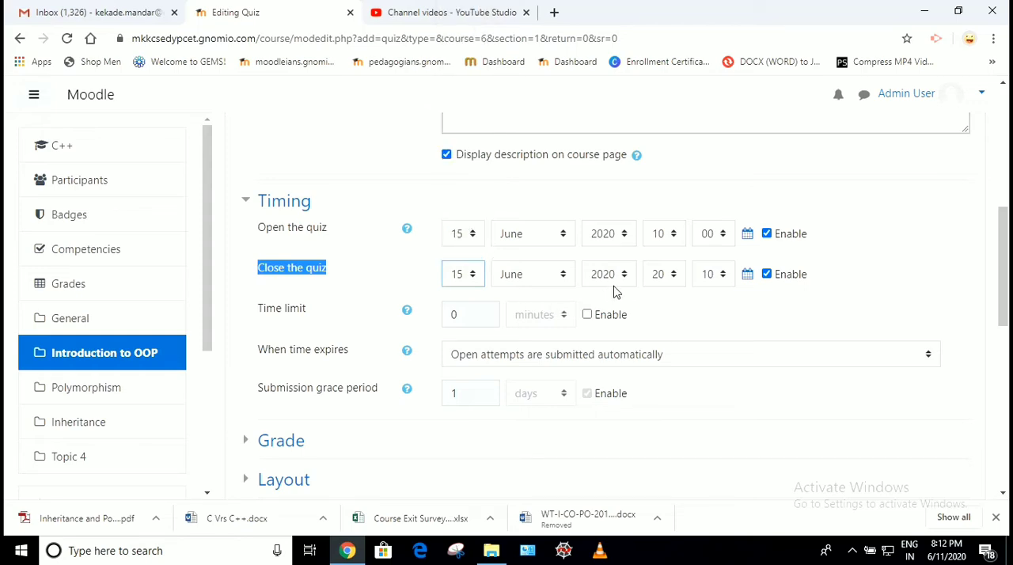
left_click(669, 275)
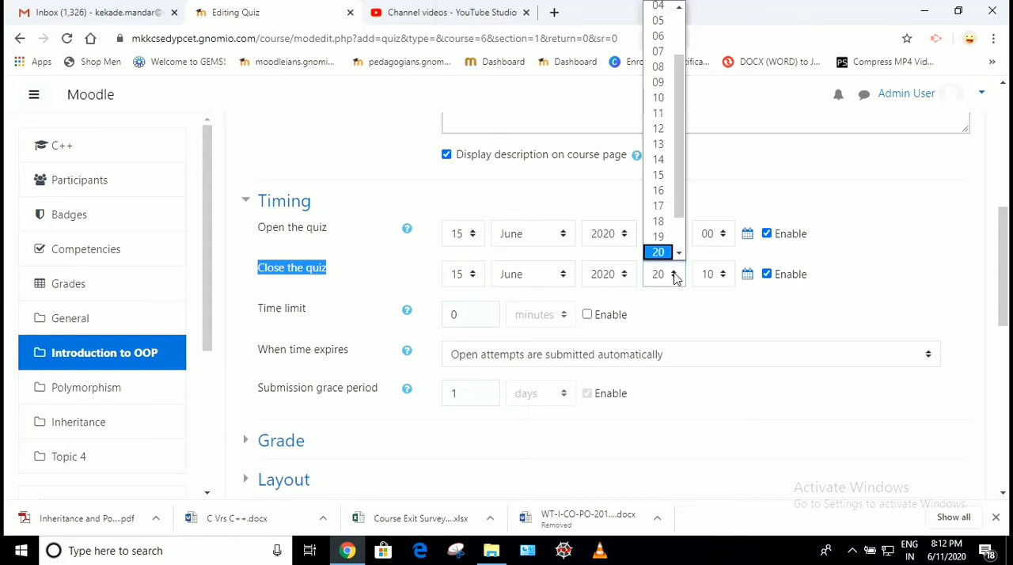
left_click(658, 113)
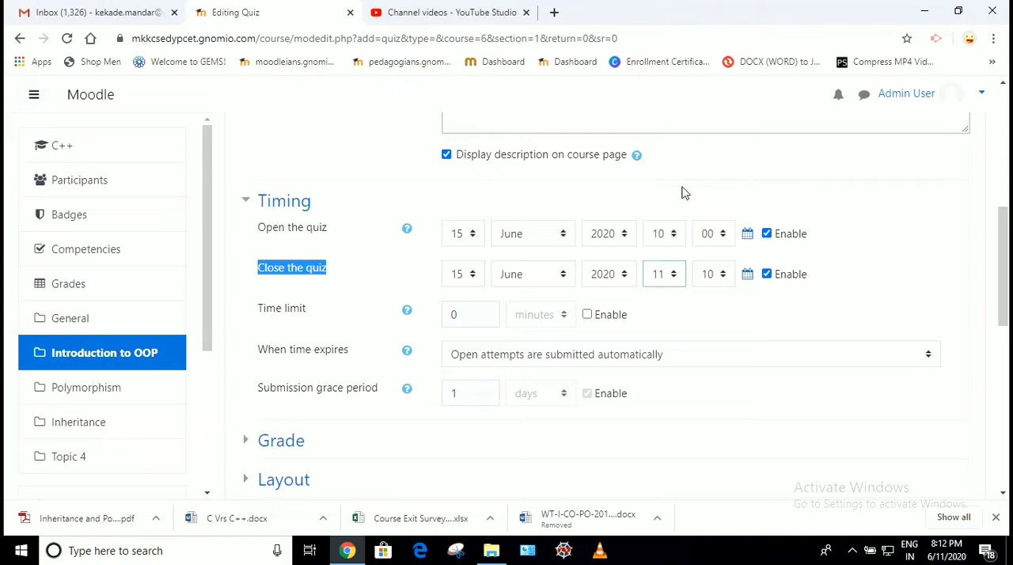
left_click(725, 275)
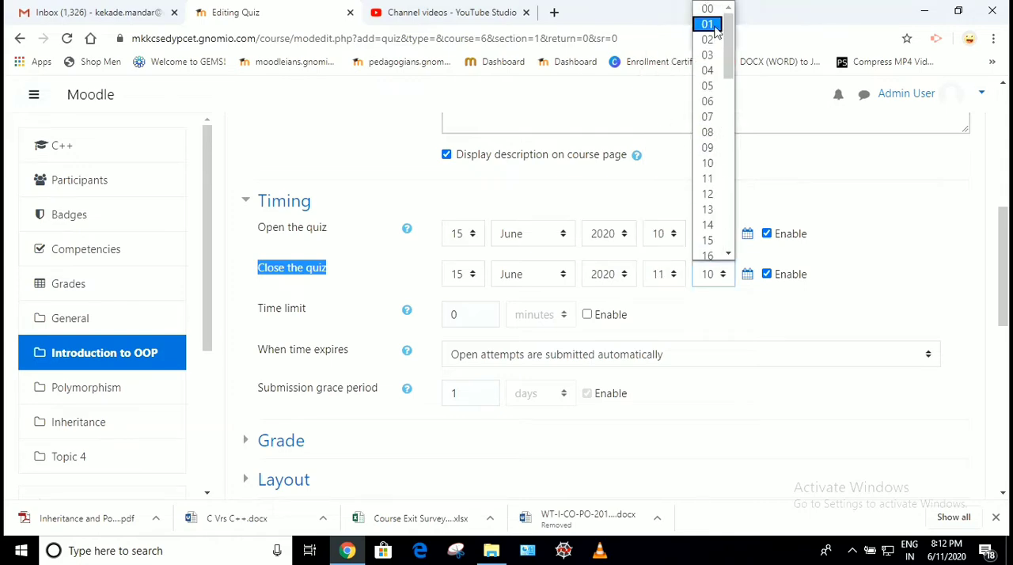
left_click(709, 11)
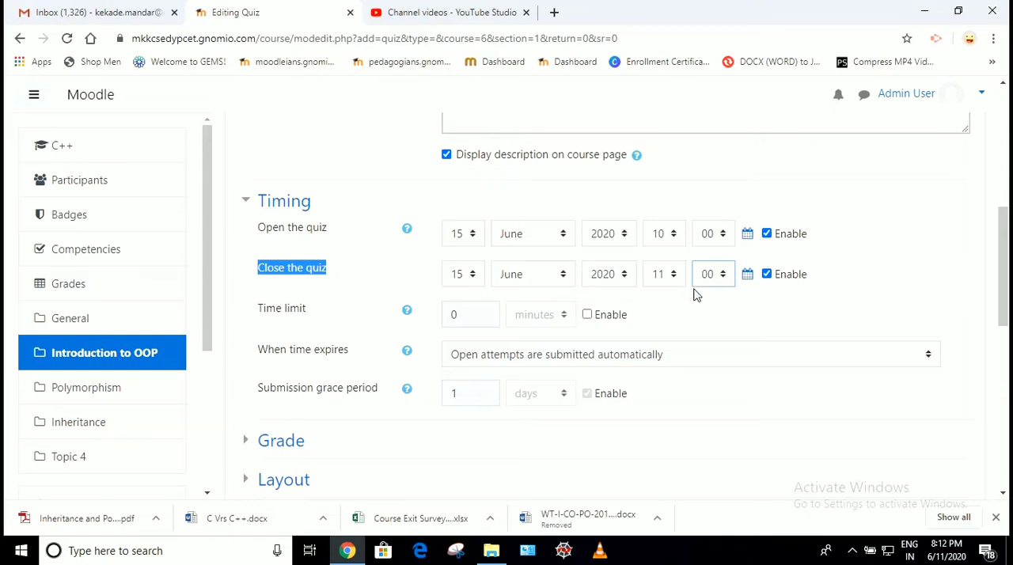
left_click(770, 301)
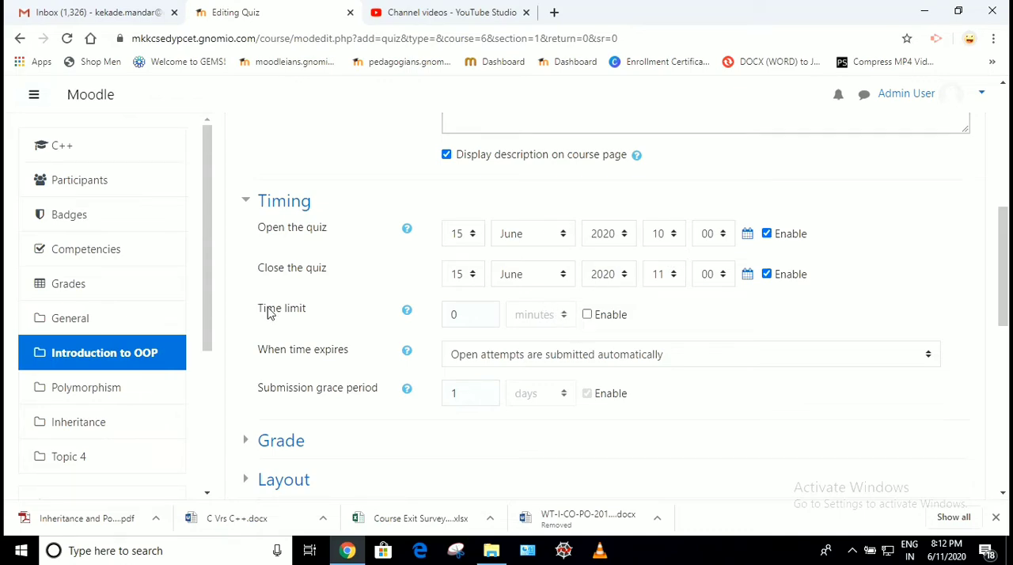
Enable the quiz's time limit and set it to 30 minutes
left_click(587, 315)
left_click(460, 313)
key("BackSpace")
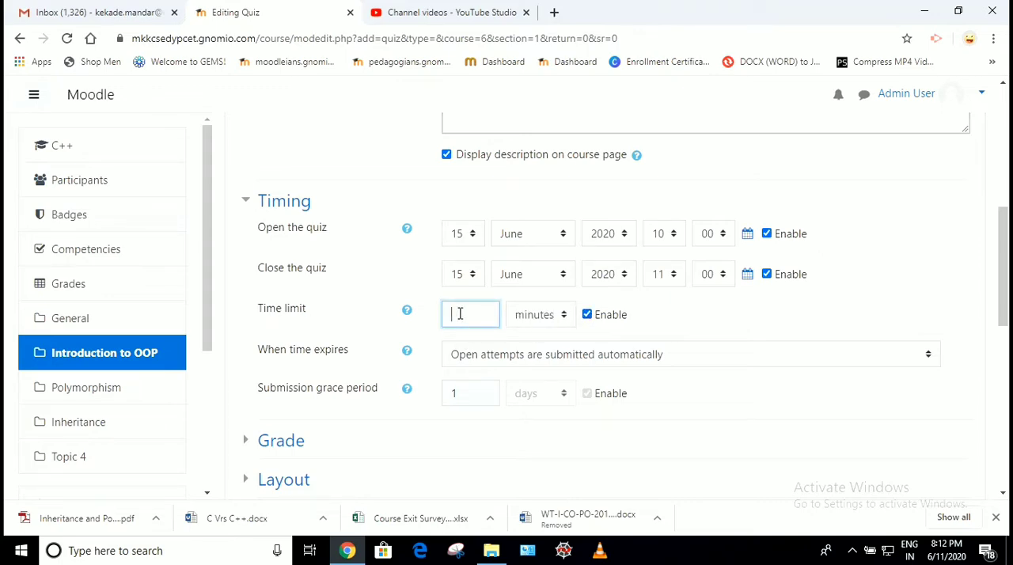
type("30")
scroll(697, 342, "down", 1)
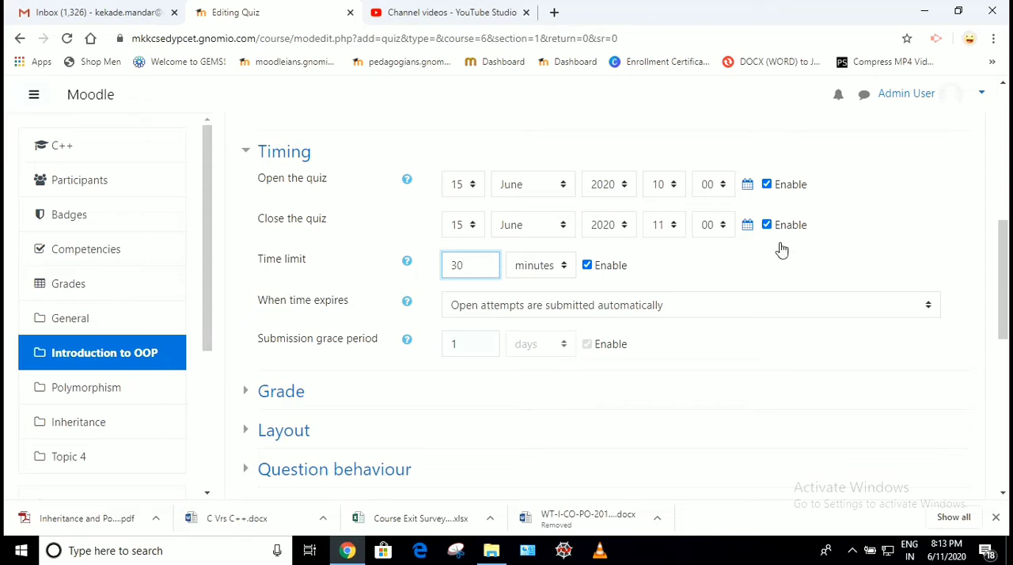
left_click(885, 220)
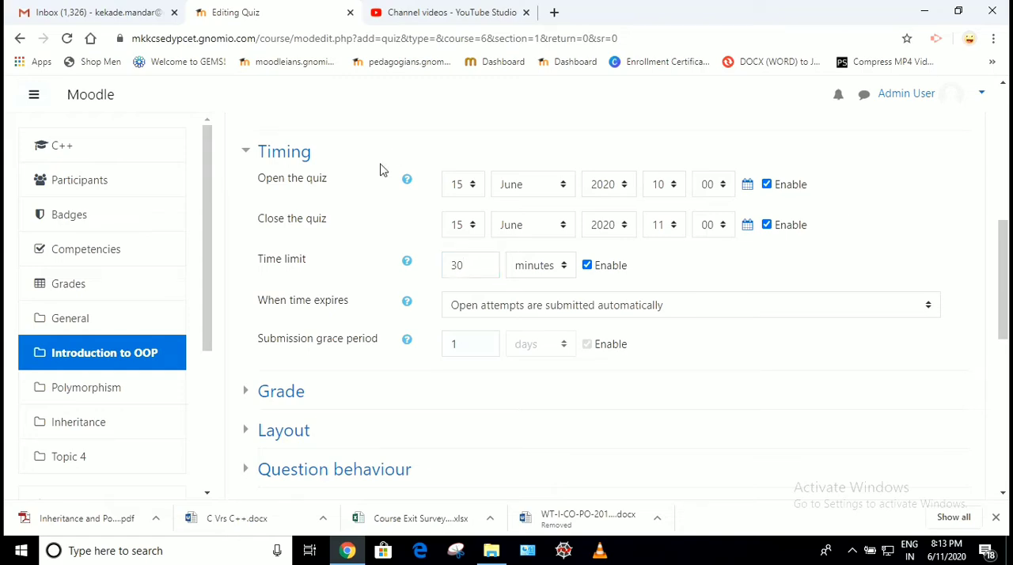
In the quiz's Grade settings, set the number of attempts allowed to 2
scroll(382, 168, "down", 2)
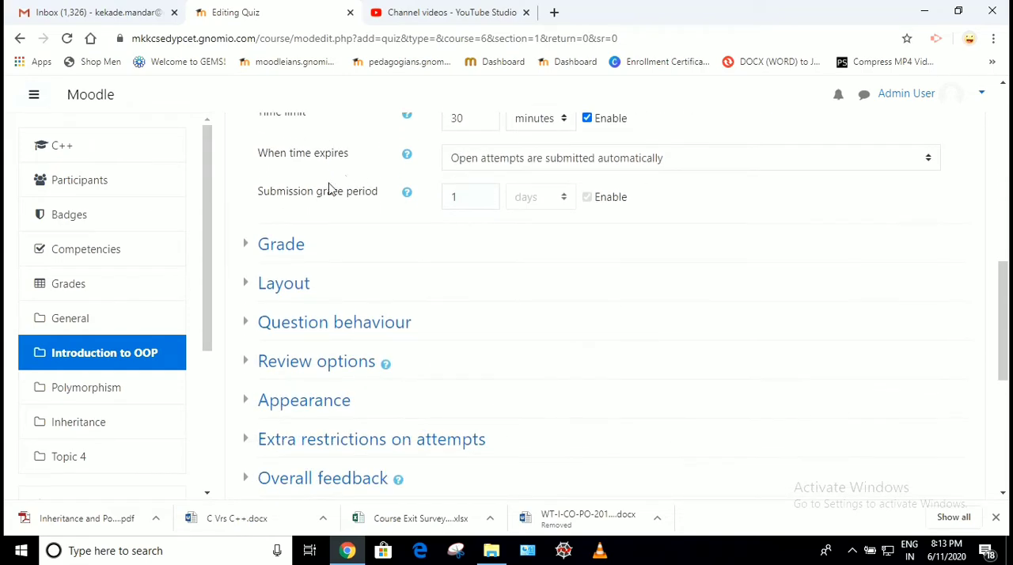
left_click(276, 245)
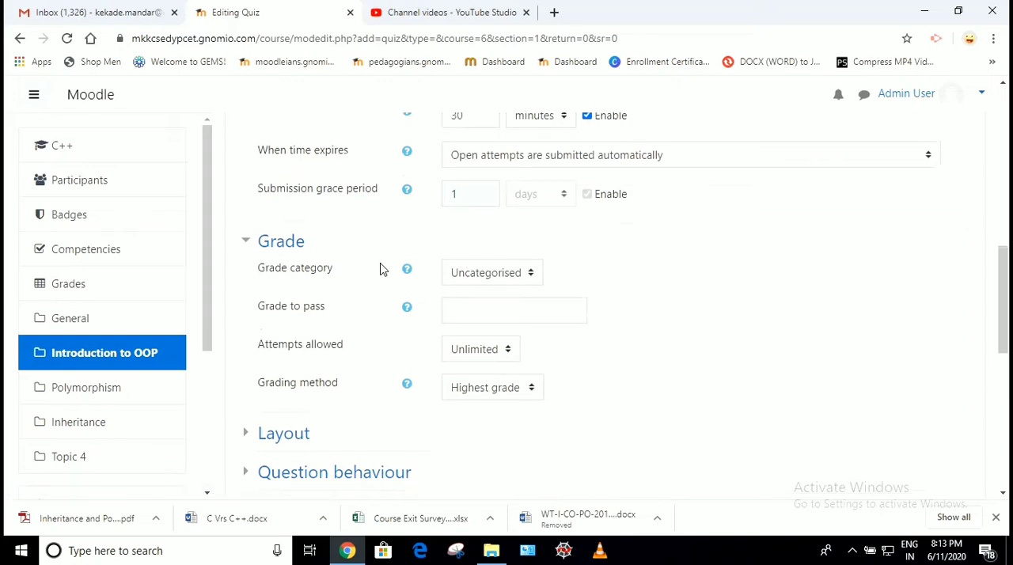
scroll(380, 270, "down", 1)
left_click(488, 281)
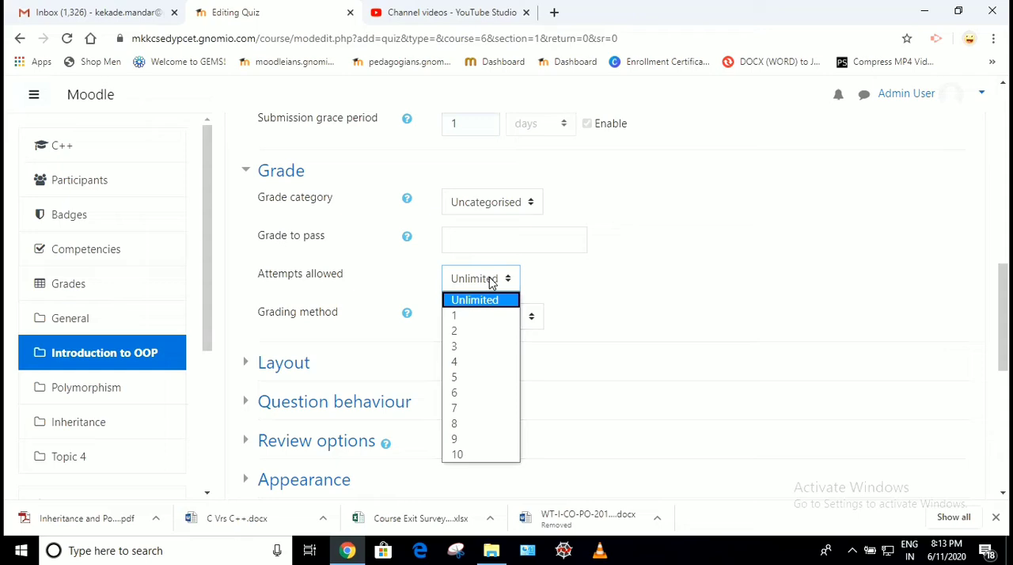
left_click(456, 335)
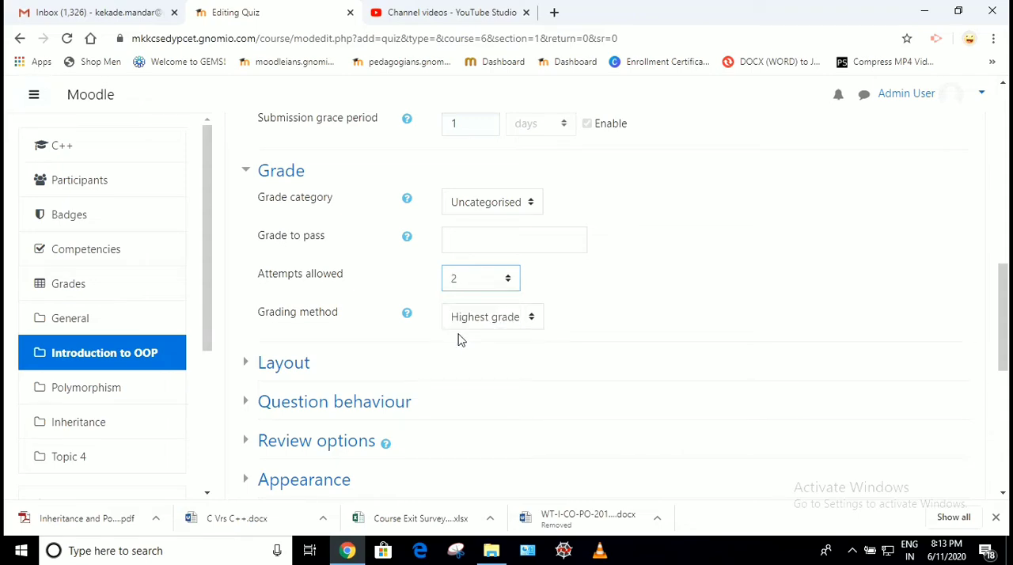
In the quiz's Layout settings, set a new page to start at every question
scroll(459, 339, "down", 1)
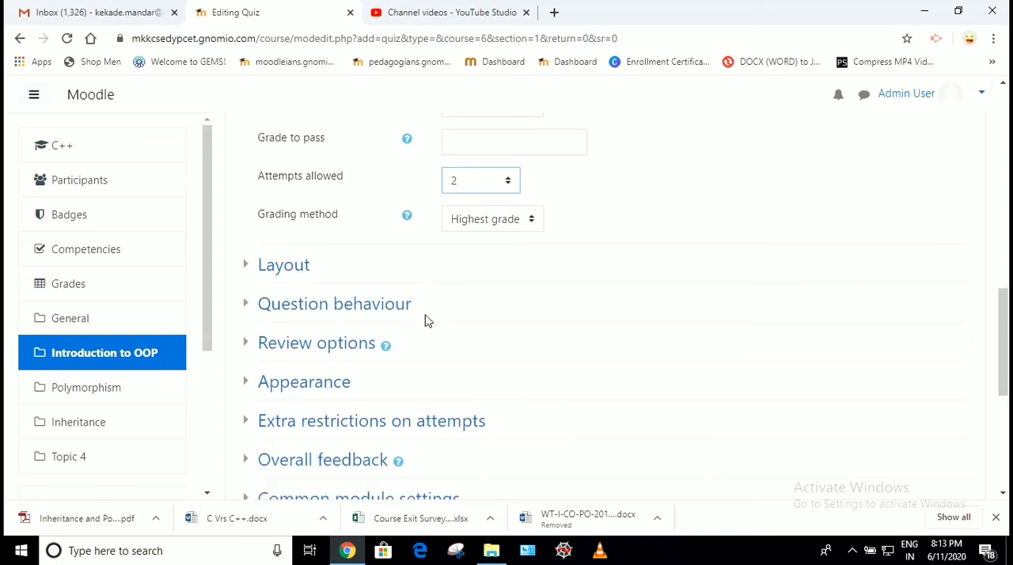
left_click(400, 307)
left_click(332, 273)
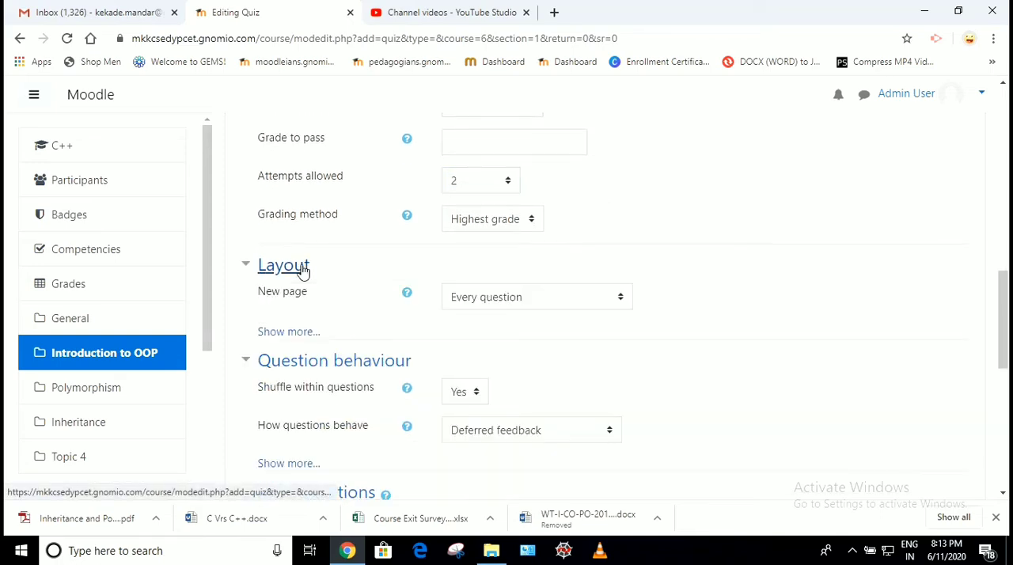
left_click(501, 299)
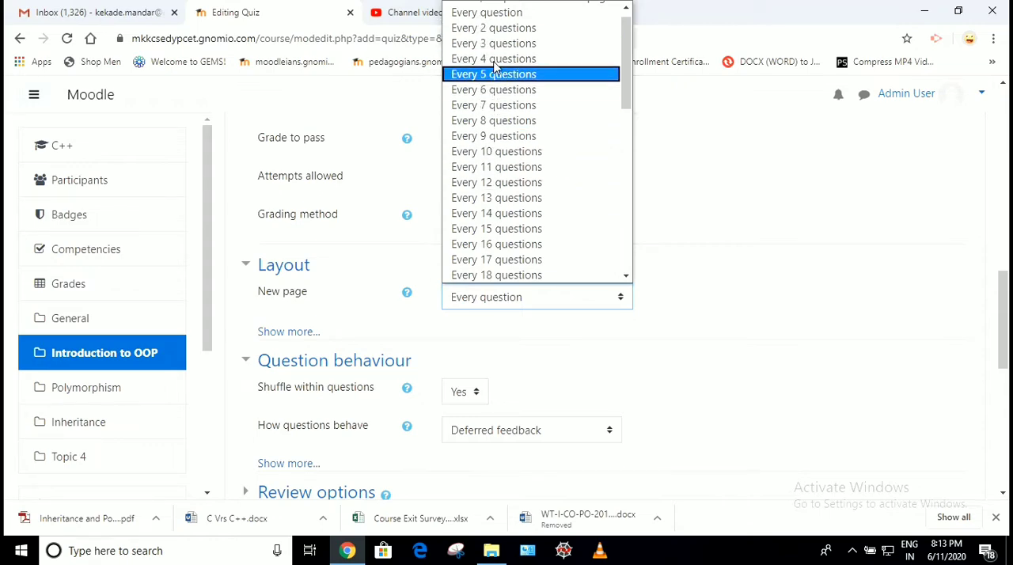
left_click(488, 16)
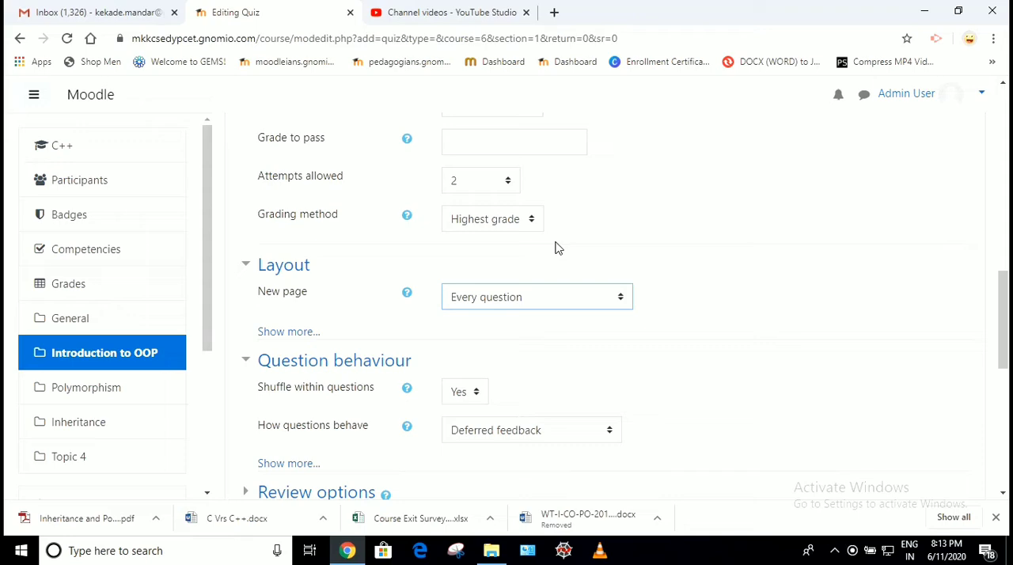
In the Question behaviour settings, choose Yes for shuffling within questions
scroll(555, 248, "down", 3)
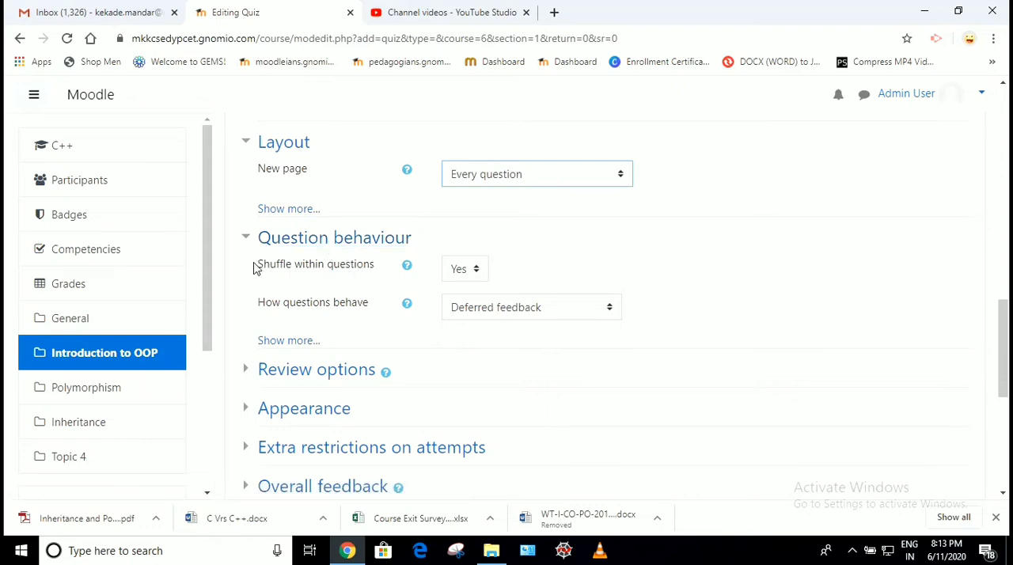
left_click_drag(259, 264, 376, 275)
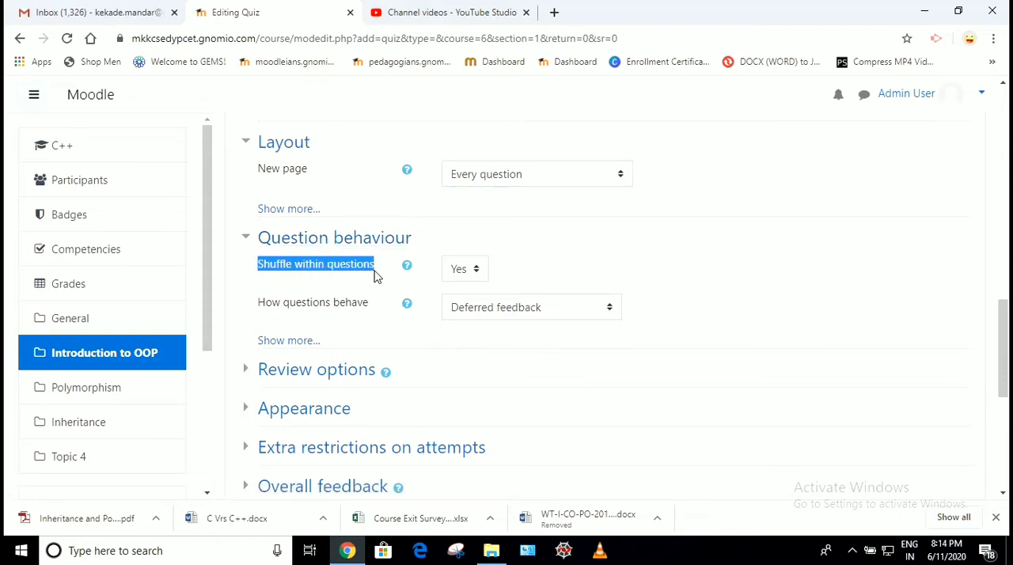
left_click(472, 270)
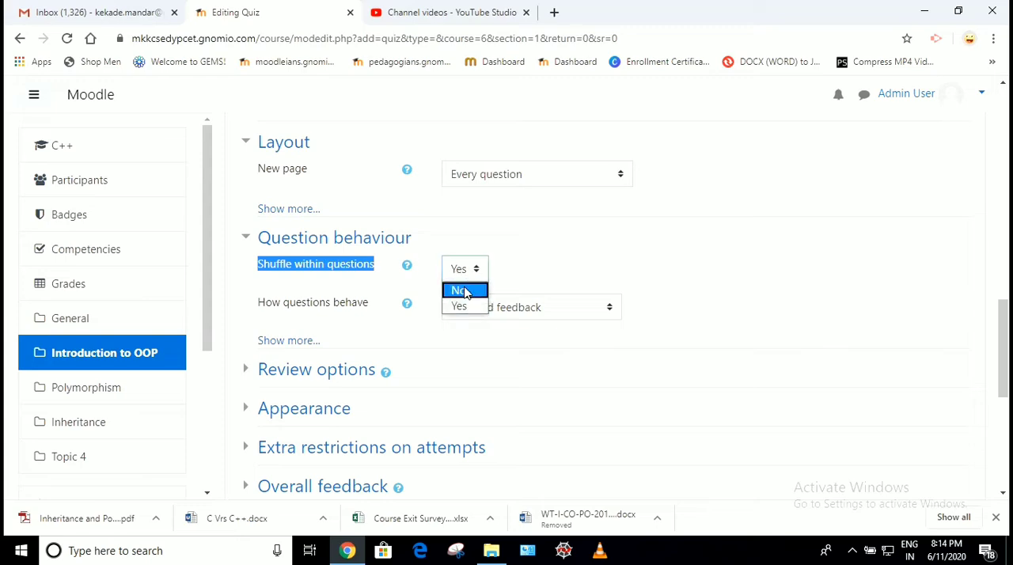
left_click(462, 305)
left_click(604, 277)
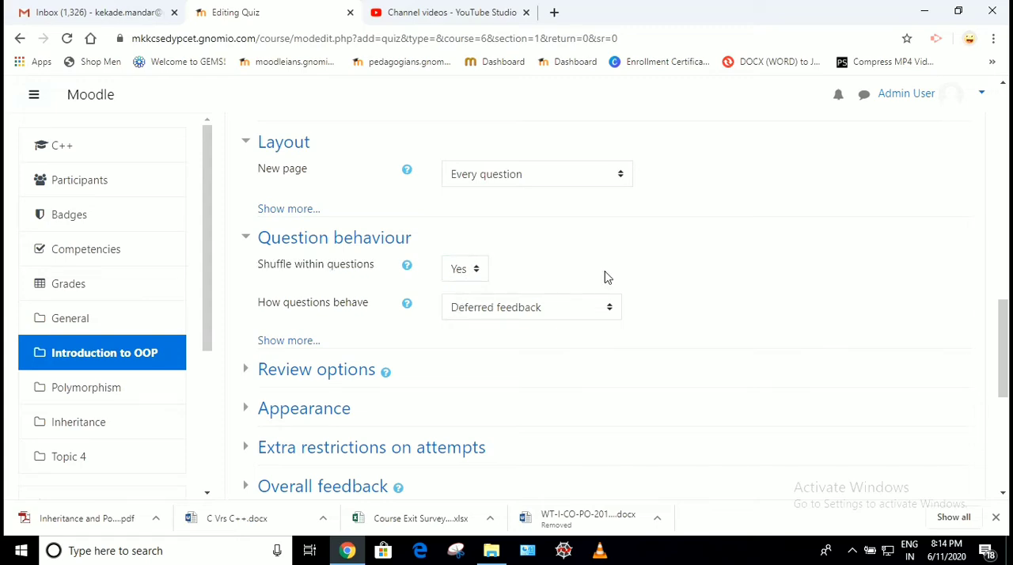
Expand the quiz's Common module settings and Appearance sections to examine their options
scroll(605, 276, "down", 2)
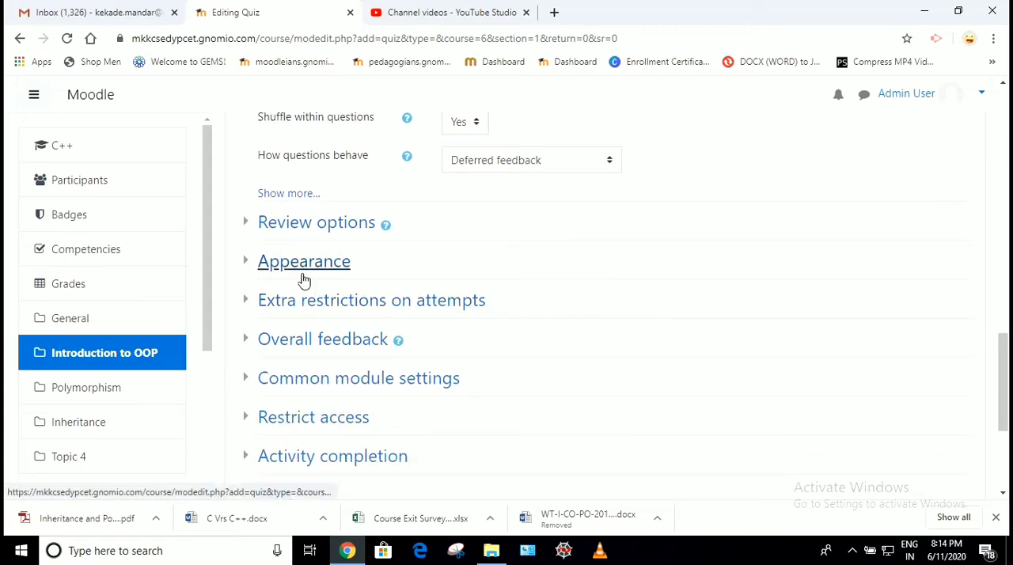
left_click(293, 378)
scroll(425, 357, "down", 2)
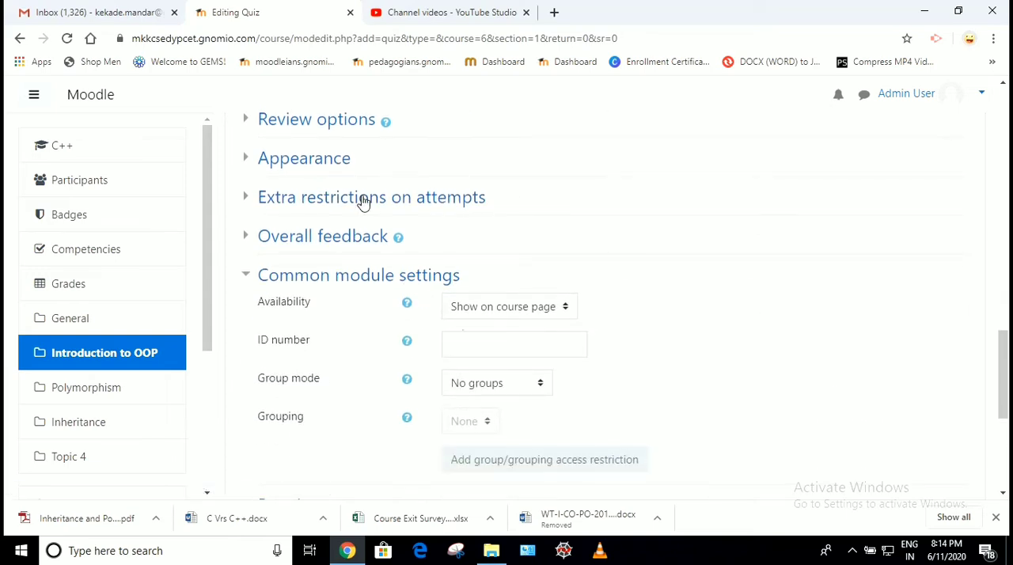
left_click(314, 168)
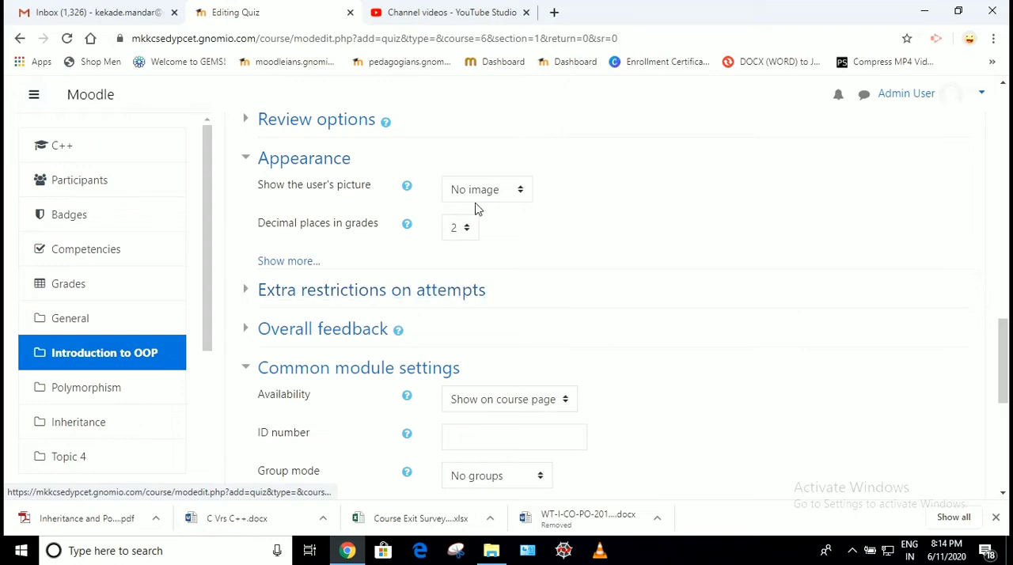
In the Activity completion settings, set completion tracking to Show activity as complete when conditions are met
scroll(471, 227, "down", 2)
scroll(470, 228, "down", 3)
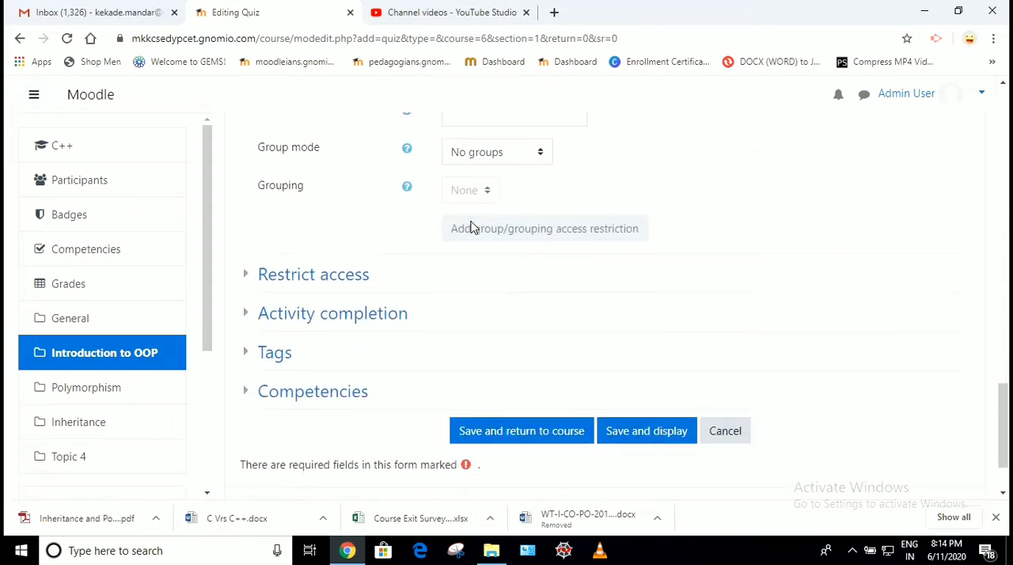
left_click(307, 319)
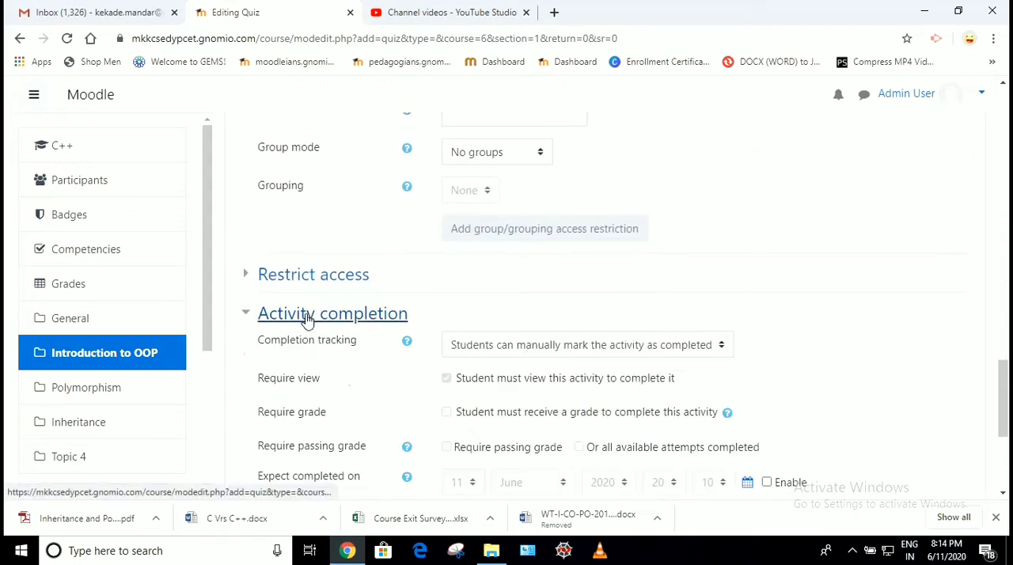
left_click(516, 347)
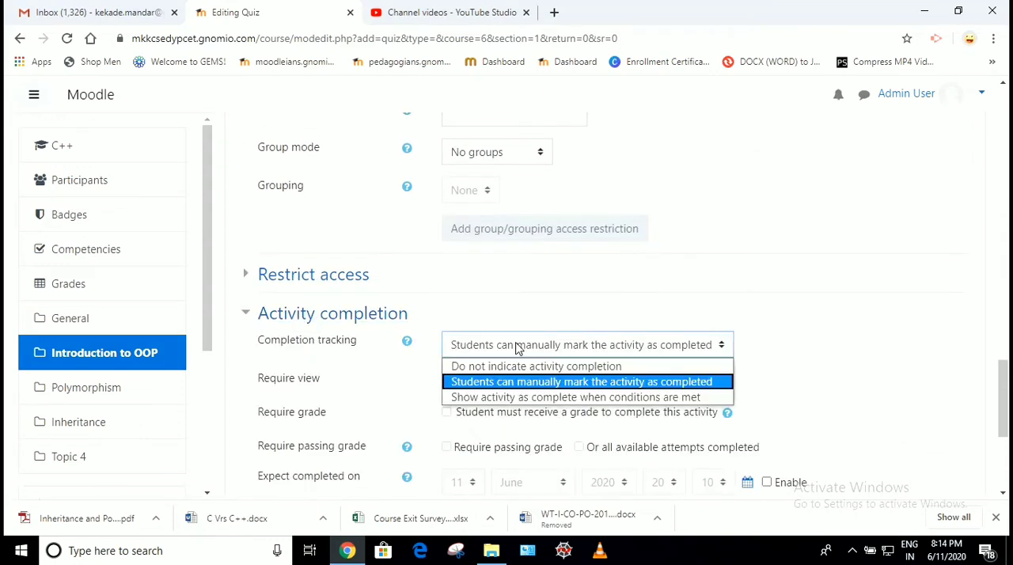
left_click(497, 400)
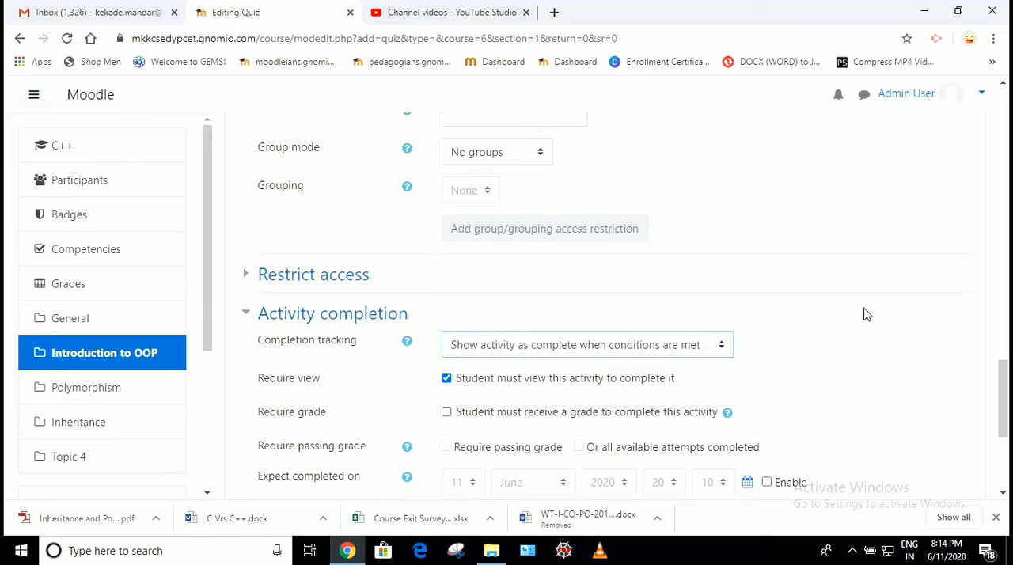
Check over the quiz's settings, save them and return to the course
scroll(867, 315, "down", 3)
scroll(866, 314, "up", 4)
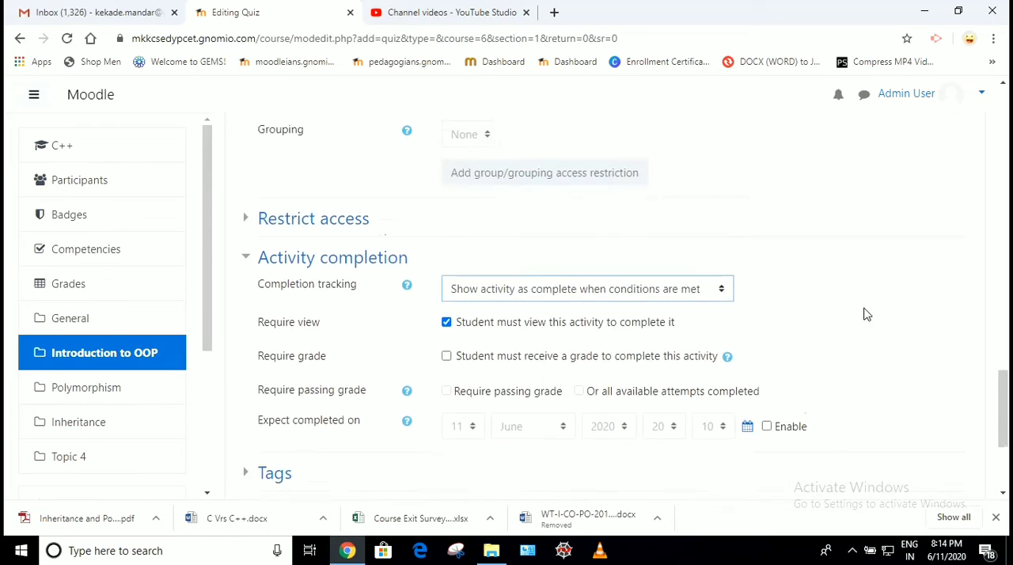
scroll(866, 314, "up", 5)
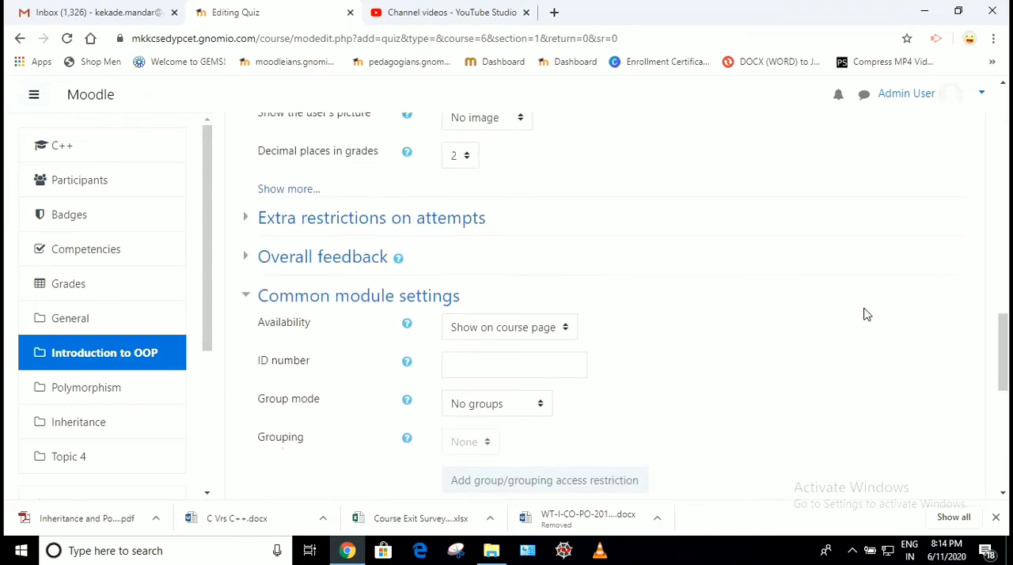
scroll(867, 314, "up", 8)
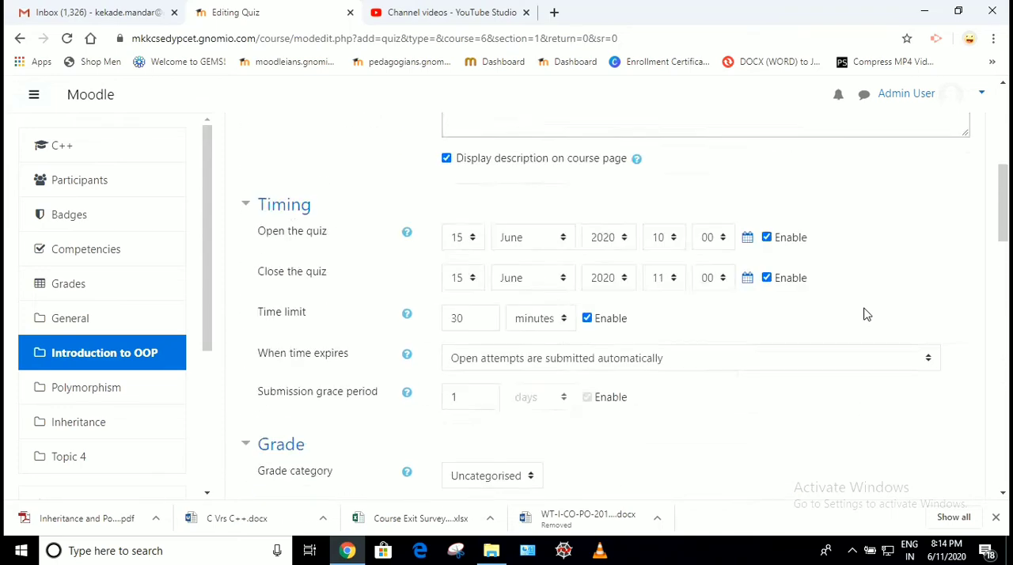
scroll(866, 314, "down", 15)
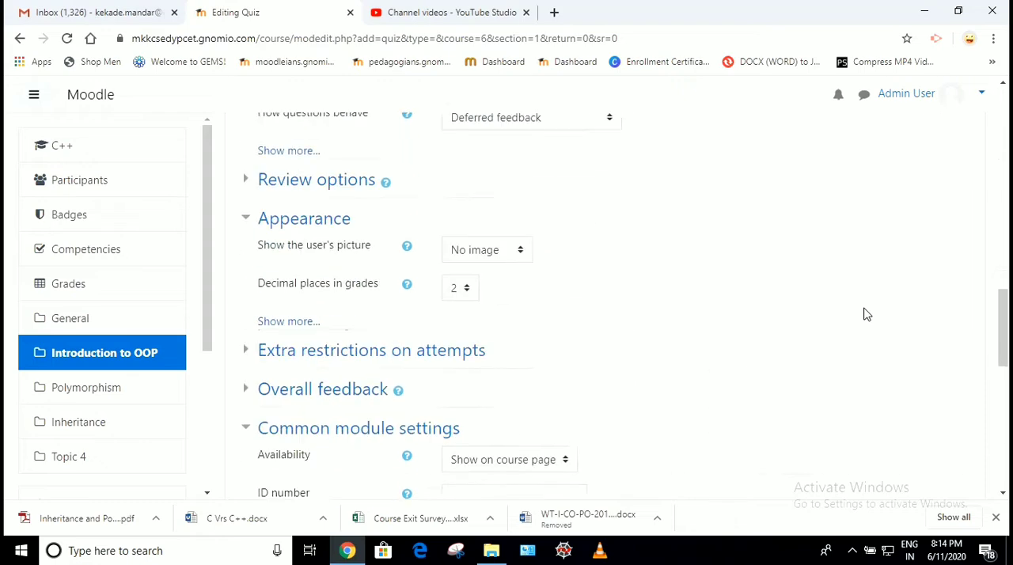
scroll(618, 344, "down", 3)
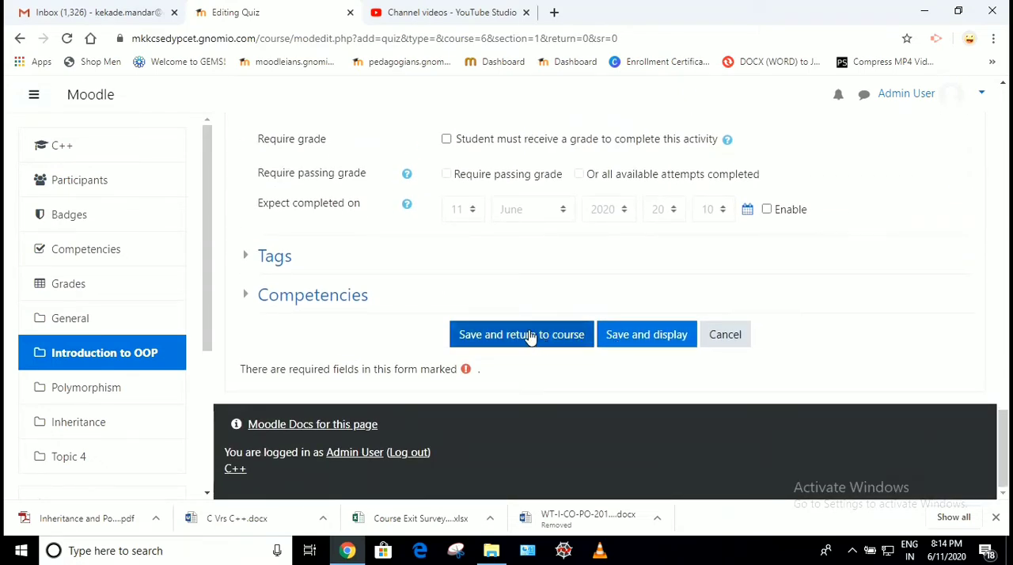
left_click(532, 338)
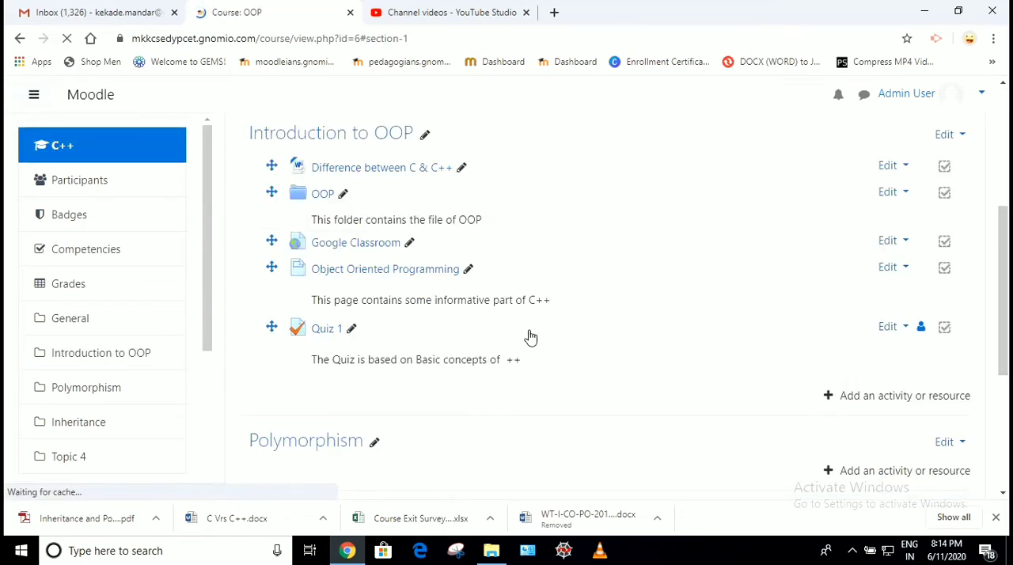
Open Quiz 1 from the course and examine its allowed attempts, opening and closing times, and time limit
left_click(326, 331)
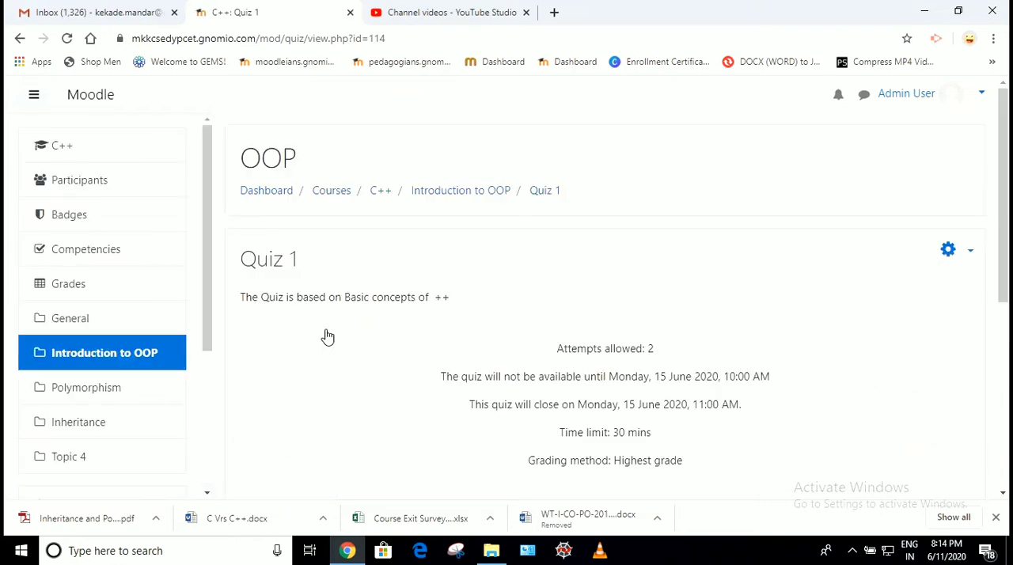
scroll(570, 342, "down", 2)
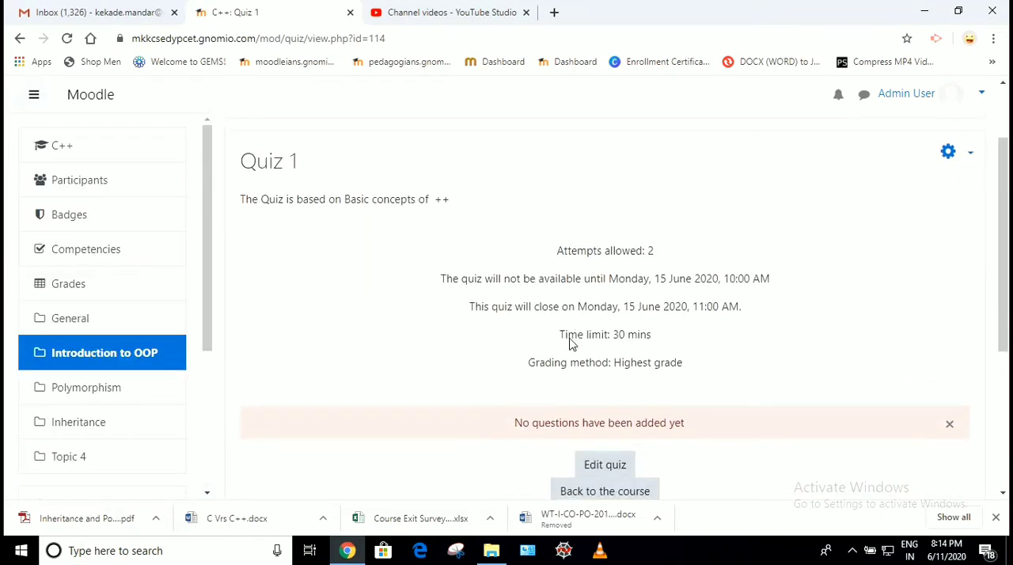
left_click_drag(557, 250, 663, 255)
left_click_drag(441, 279, 775, 286)
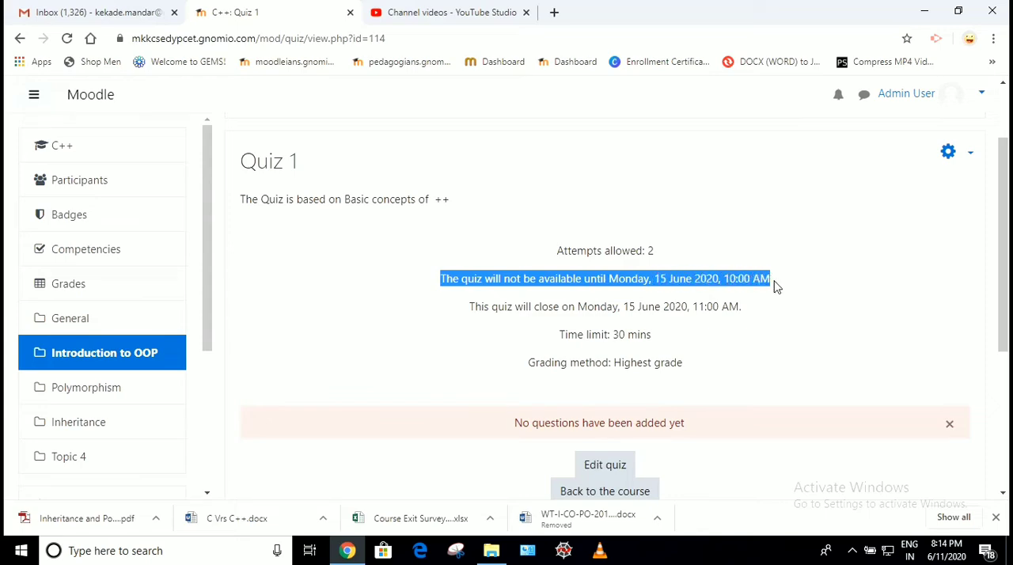
left_click_drag(470, 306, 744, 314)
left_click_drag(564, 335, 662, 345)
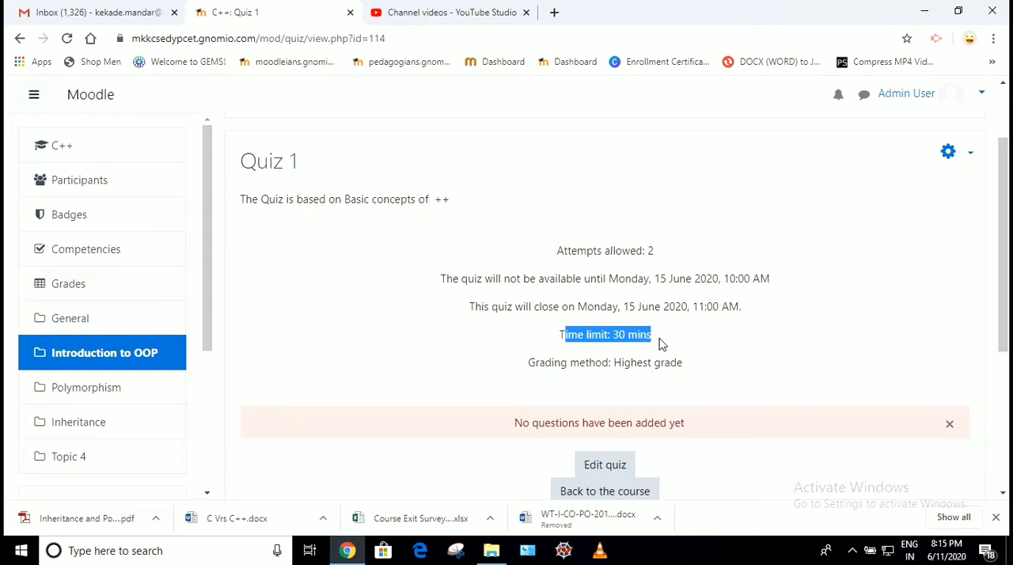
Open the editing page of Quiz 1, where its questions are managed
scroll(662, 344, "down", 5)
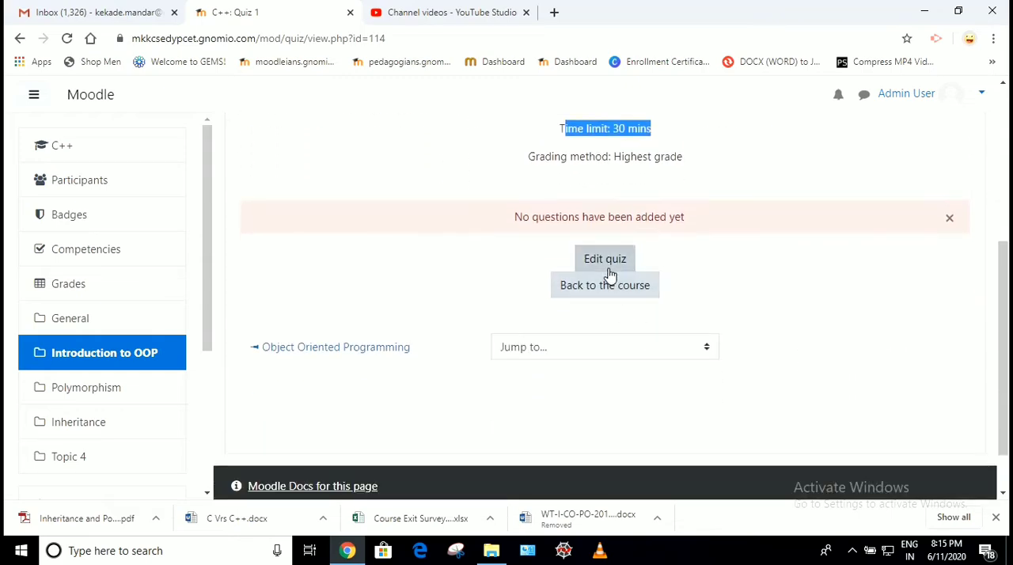
left_click(605, 261)
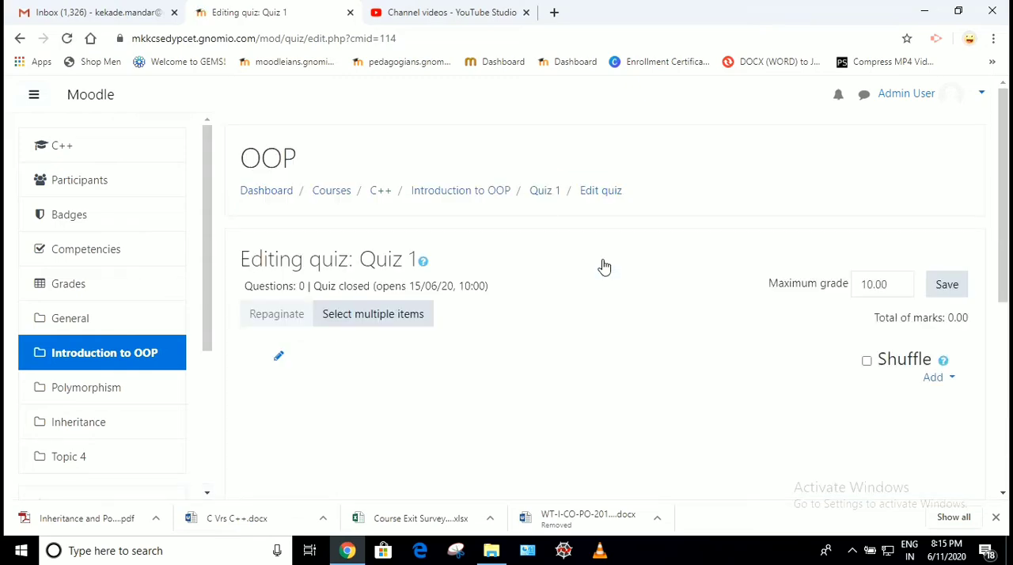
scroll(605, 267, "down", 2)
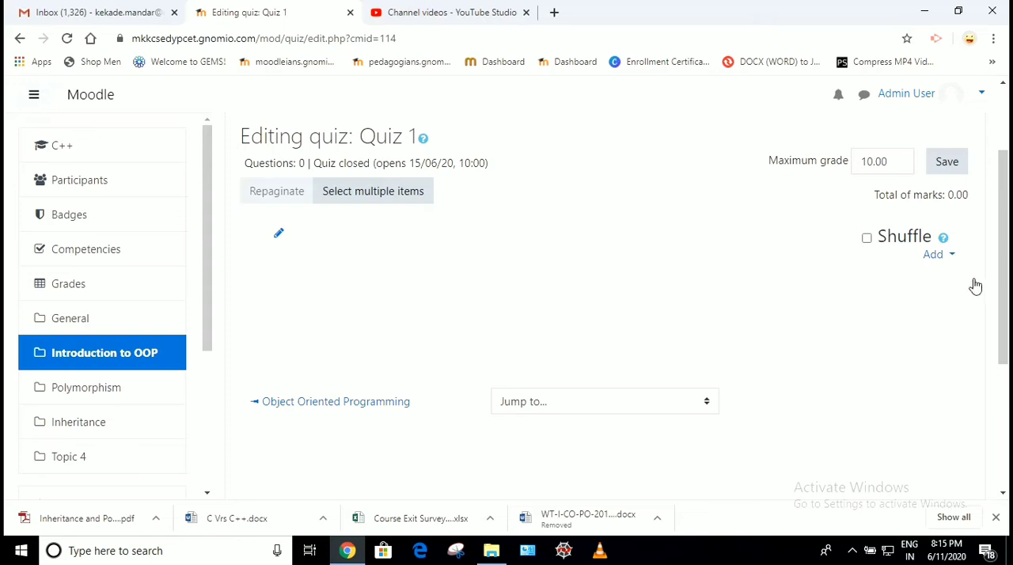
Add a new question of the Multiple choice type to the quiz
left_click(944, 258)
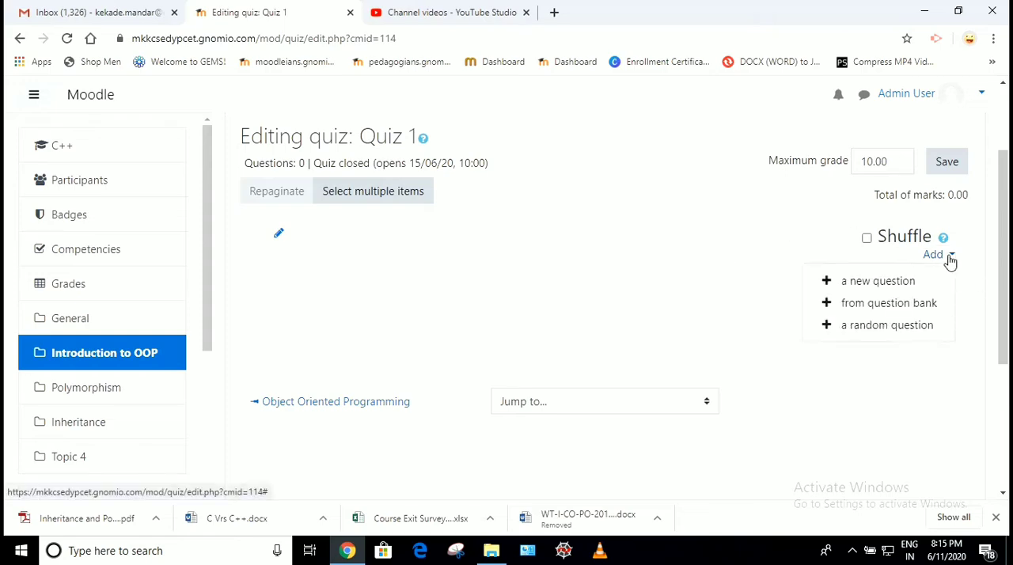
left_click(862, 291)
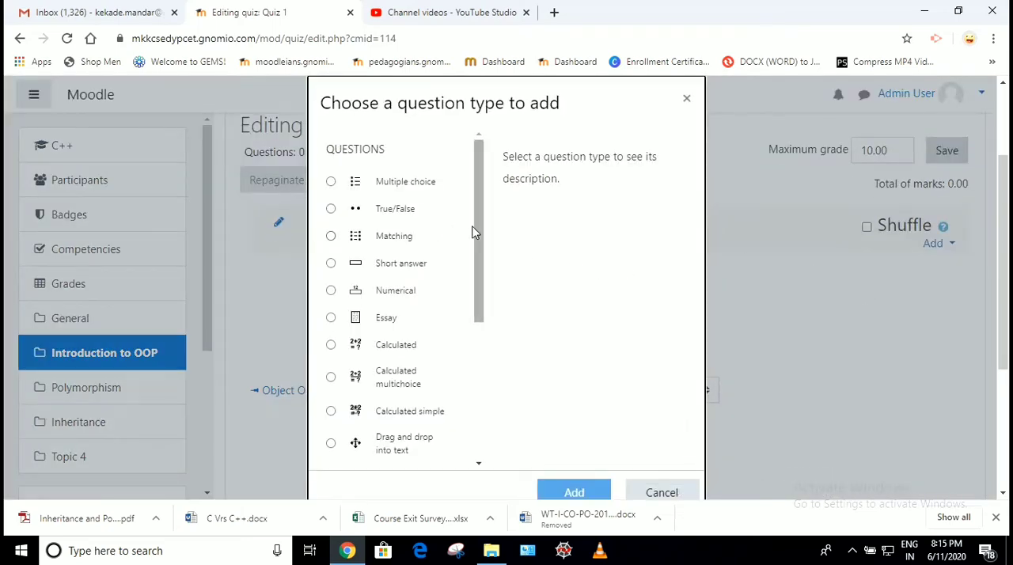
mouse_move(476, 230)
left_mouse_down()
mouse_move(483, 383)
mouse_move(473, 227)
left_mouse_up()
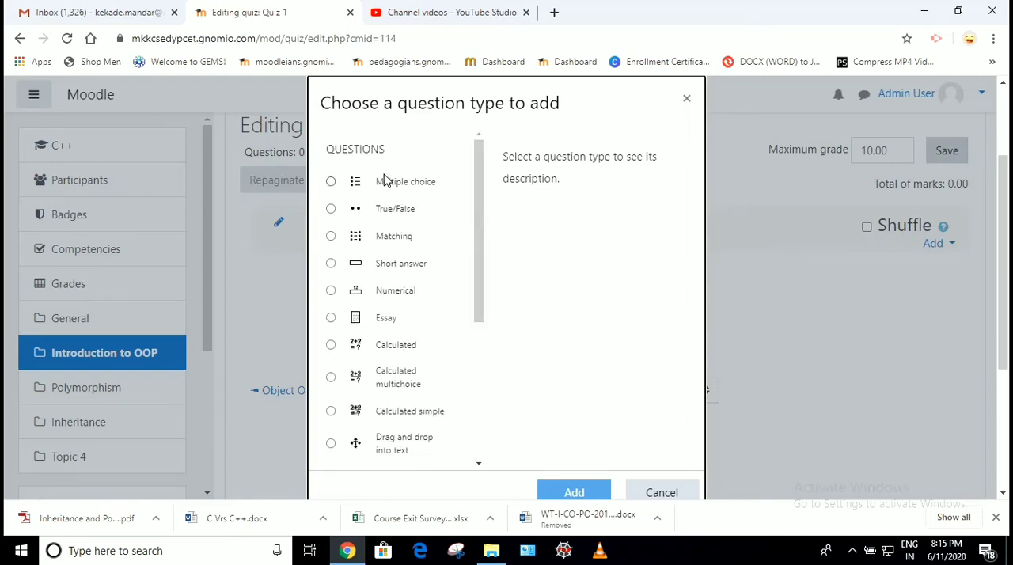
left_click(355, 185)
scroll(578, 285, "down", 2)
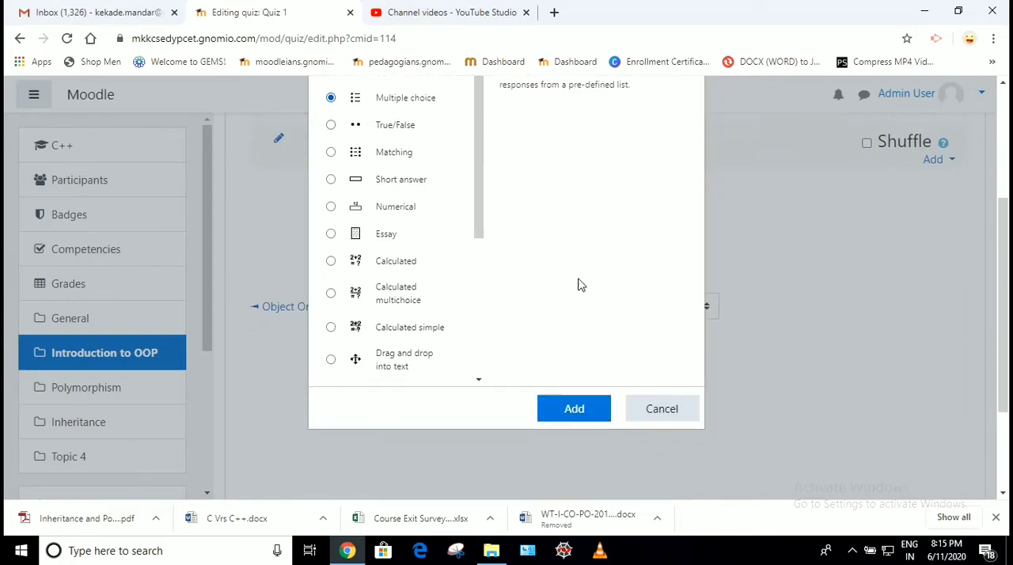
left_click(573, 396)
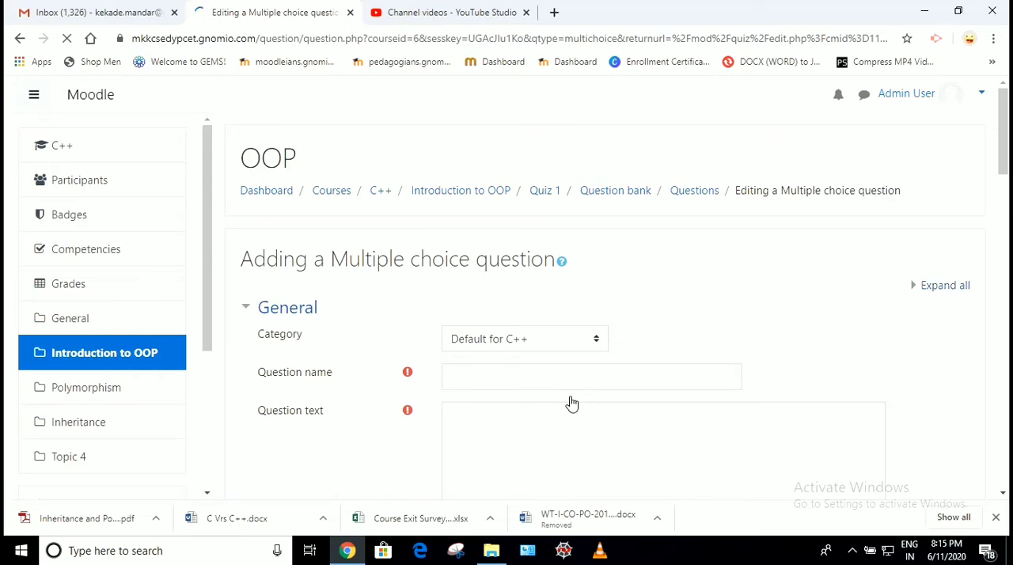
Set the multiple choice question's name to "Q1."
scroll(571, 403, "down", 2)
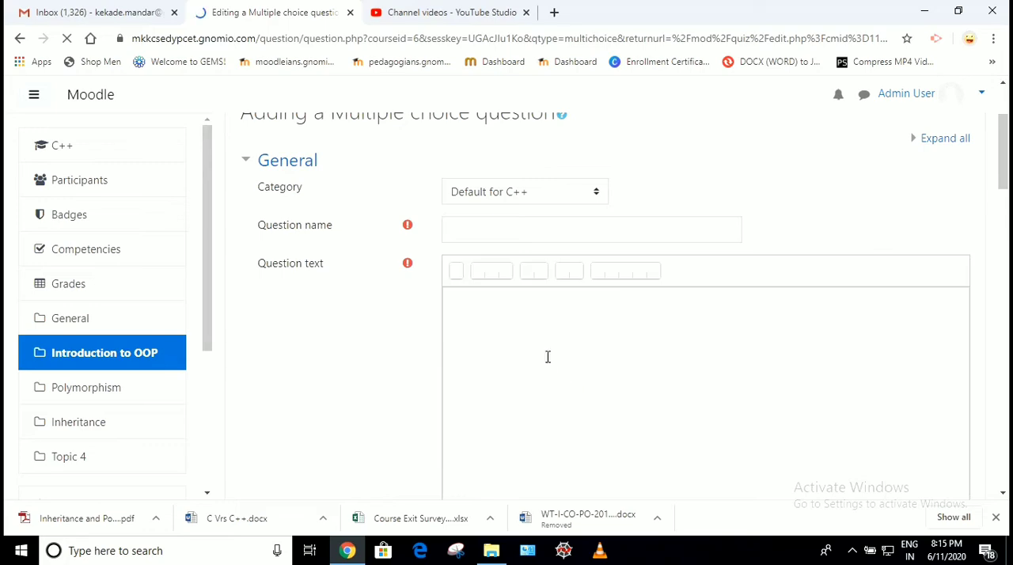
left_click(464, 219)
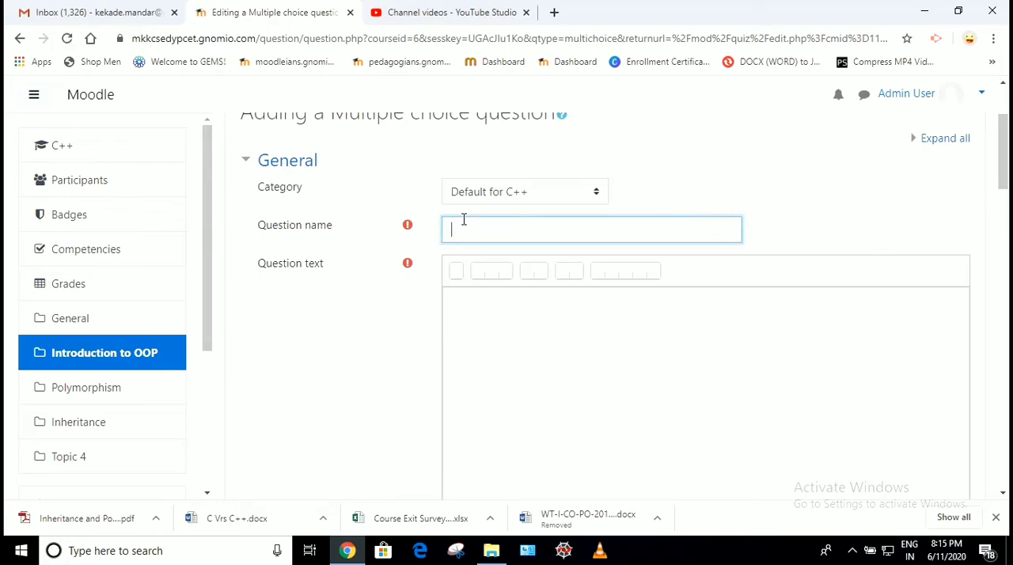
type("Q1.")
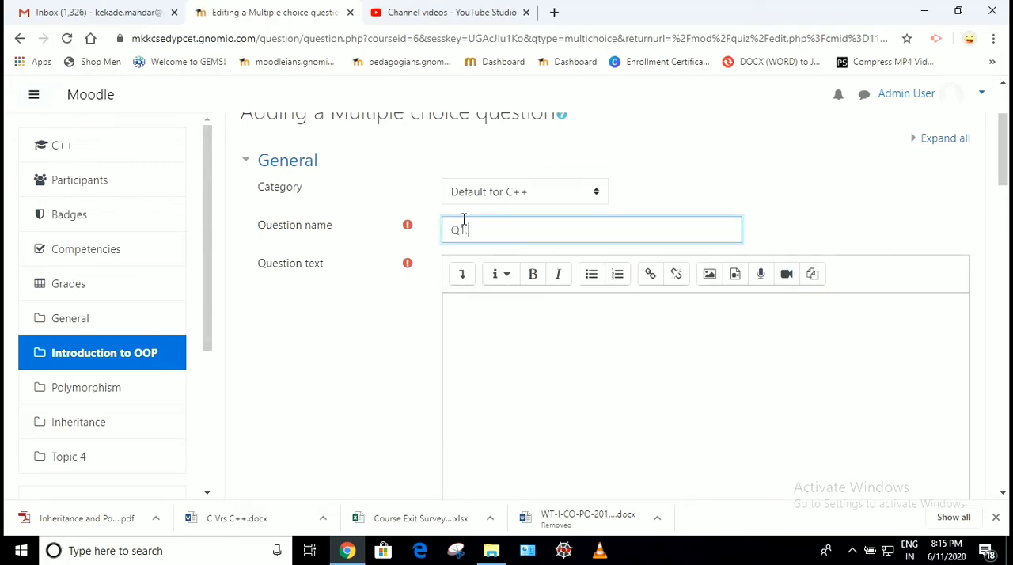
Enter "OOP Features includes not following." as the question text
left_click(483, 329)
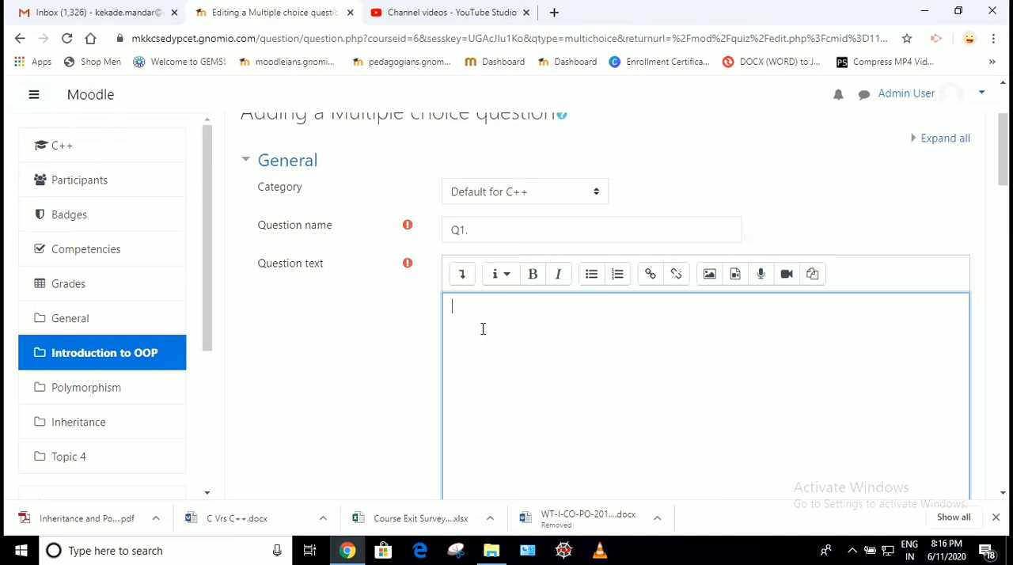
type("C")
type("OOP ")
type("Features")
type(" inc")
type("ludes fol")
type("lowing")
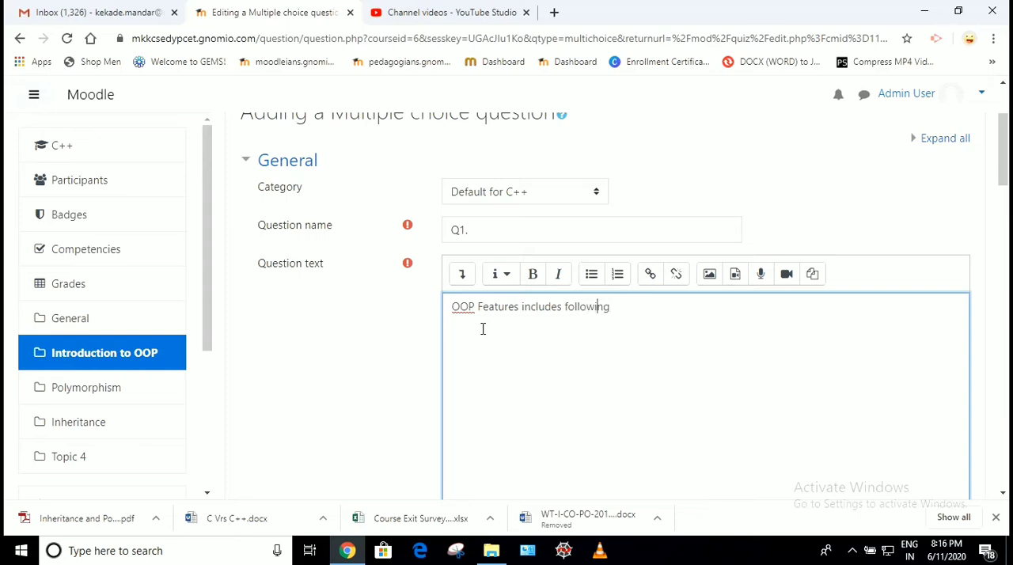
key("Right")
type("not ")
type(".")
left_click(460, 341)
Enter "Abstraction" as the Choice 1 answer of the question
scroll(525, 369, "down", 2)
scroll(526, 370, "down", 2)
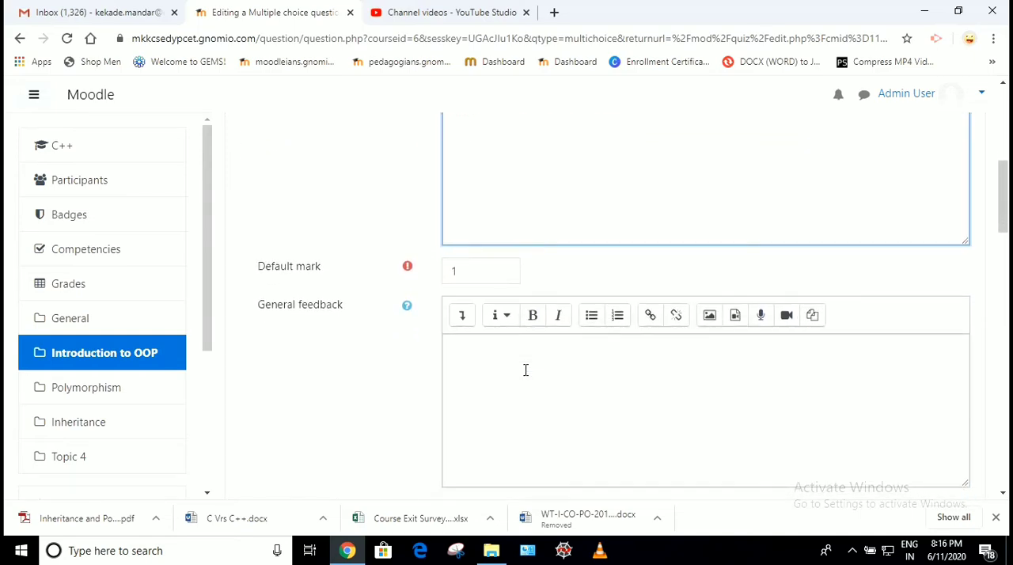
scroll(525, 370, "down", 2)
scroll(526, 370, "down", 5)
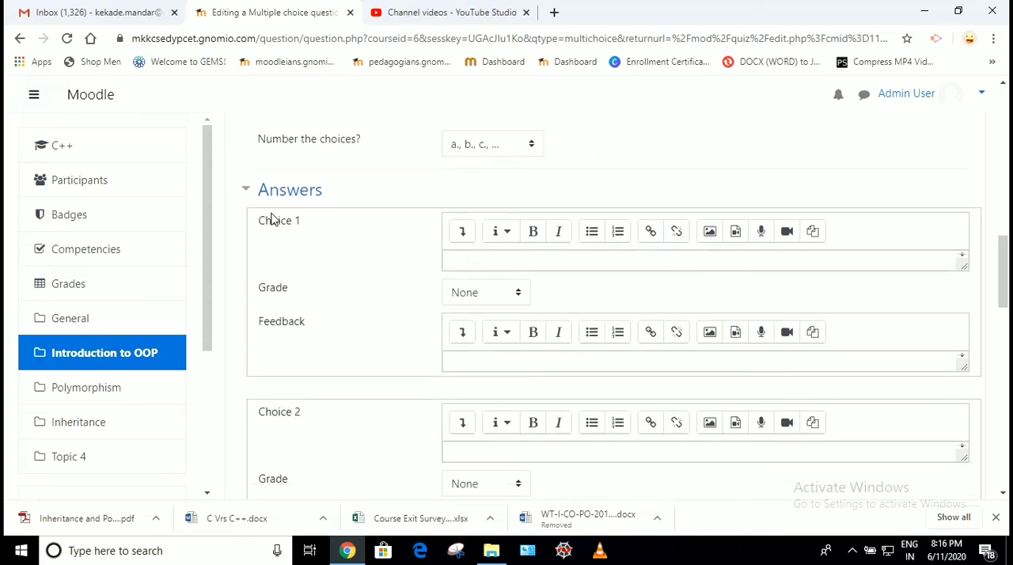
left_click_drag(274, 227, 309, 230)
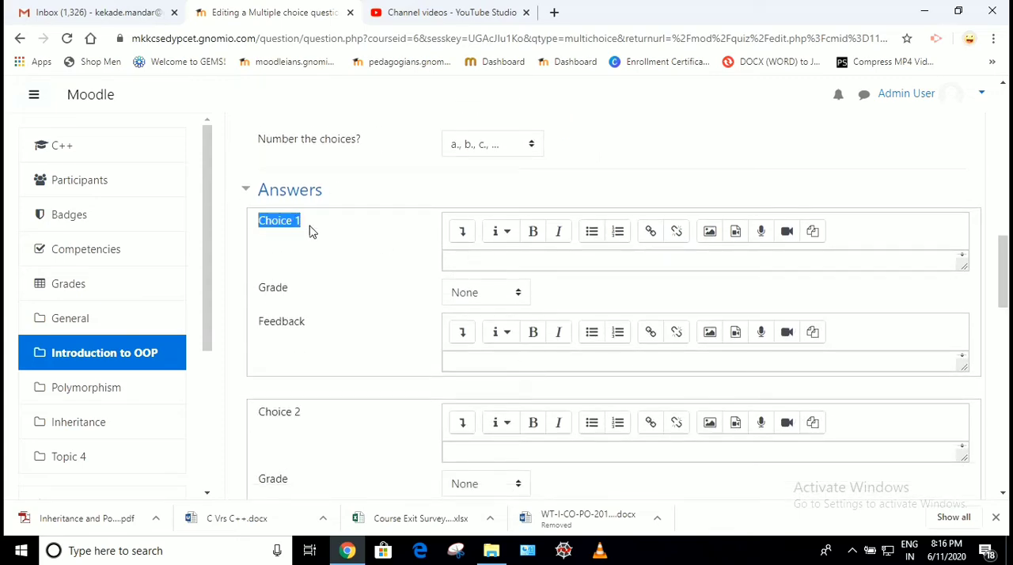
left_click(477, 258)
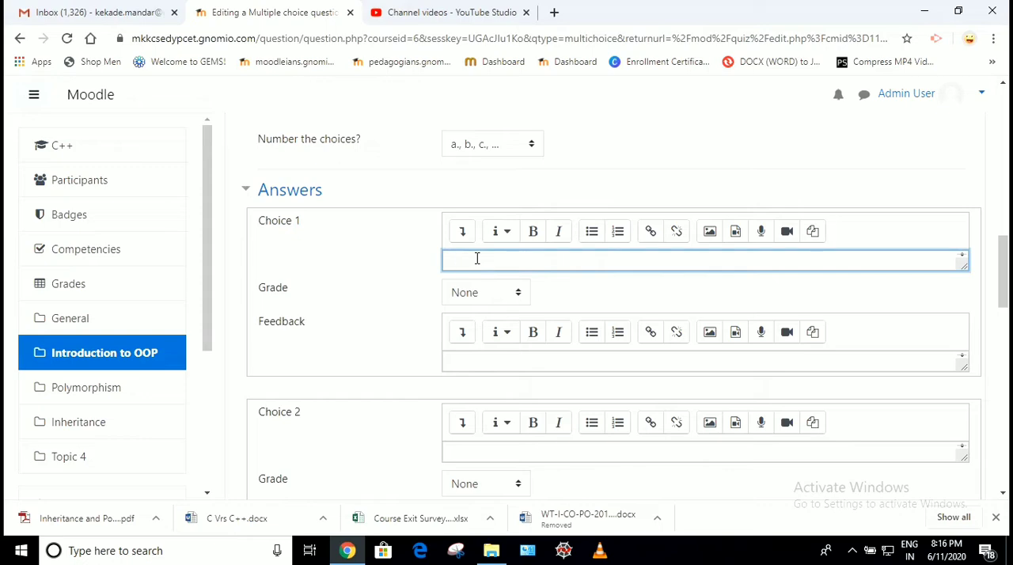
type("Abstraction")
Enter "Encapsulation" as the Choice 2 answer, correcting its spelling
scroll(473, 308, "down", 2)
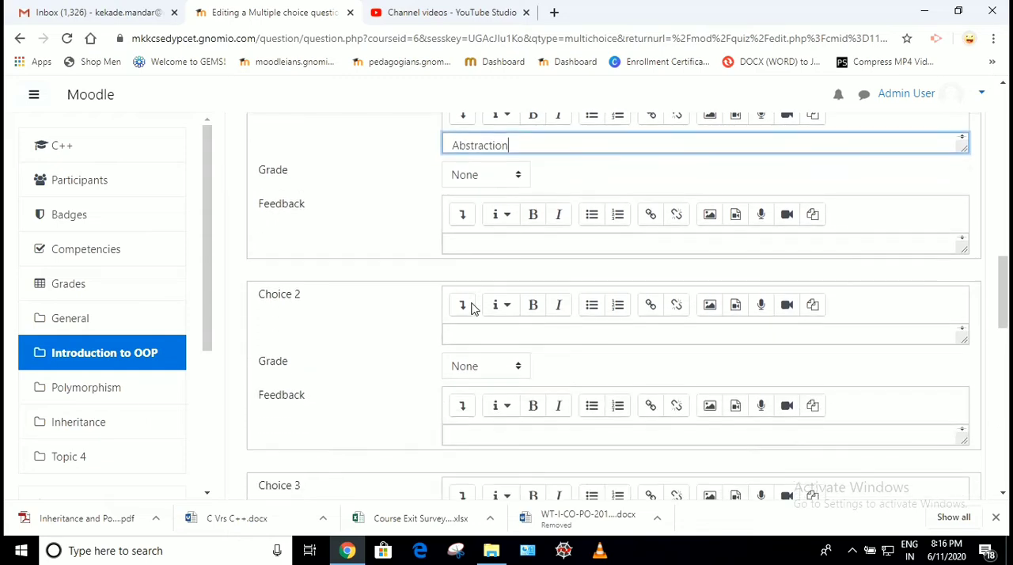
left_click(477, 326)
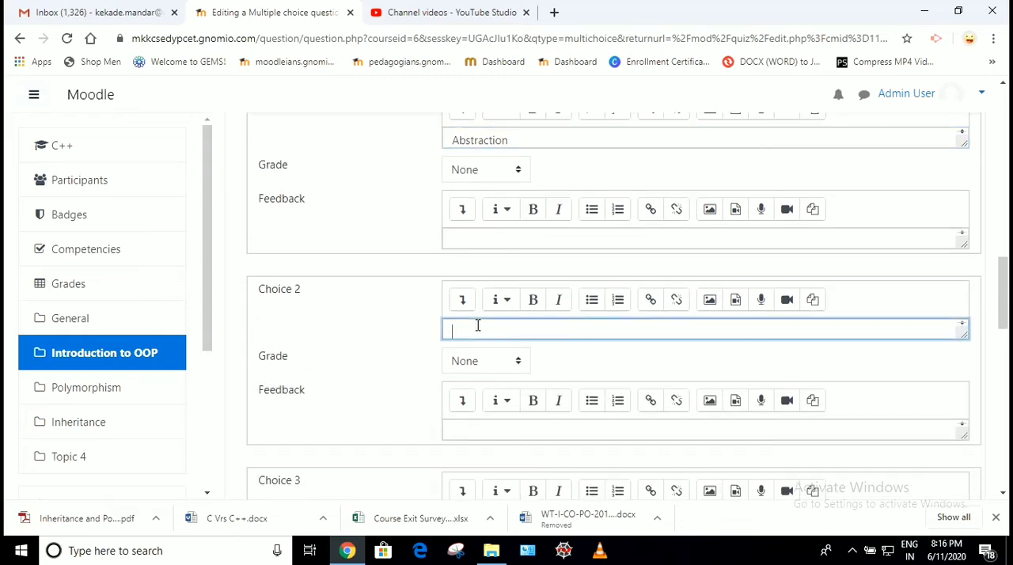
type("Encpsulation")
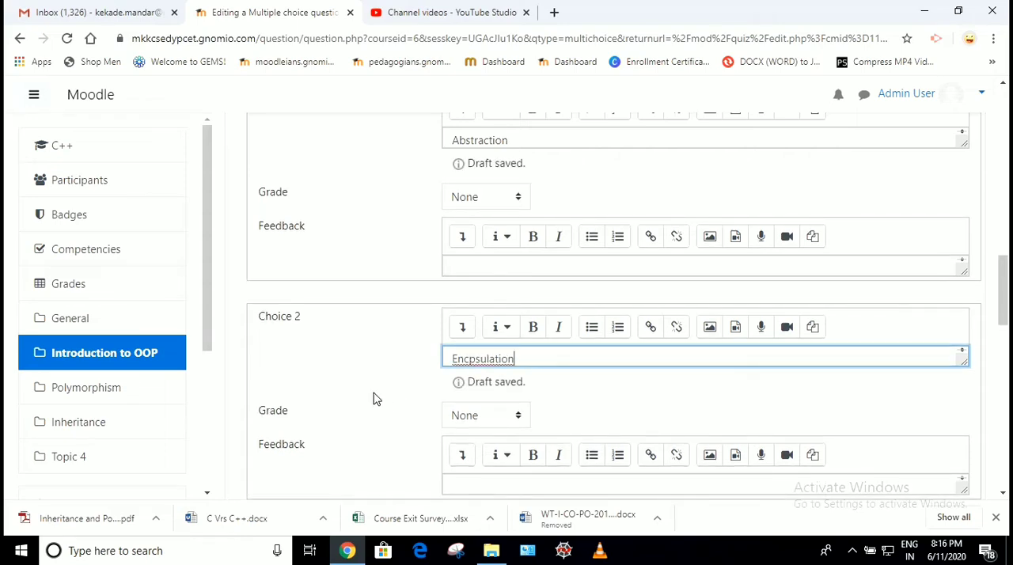
left_click(375, 398)
scroll(375, 398, "down", 1)
right_click(467, 288)
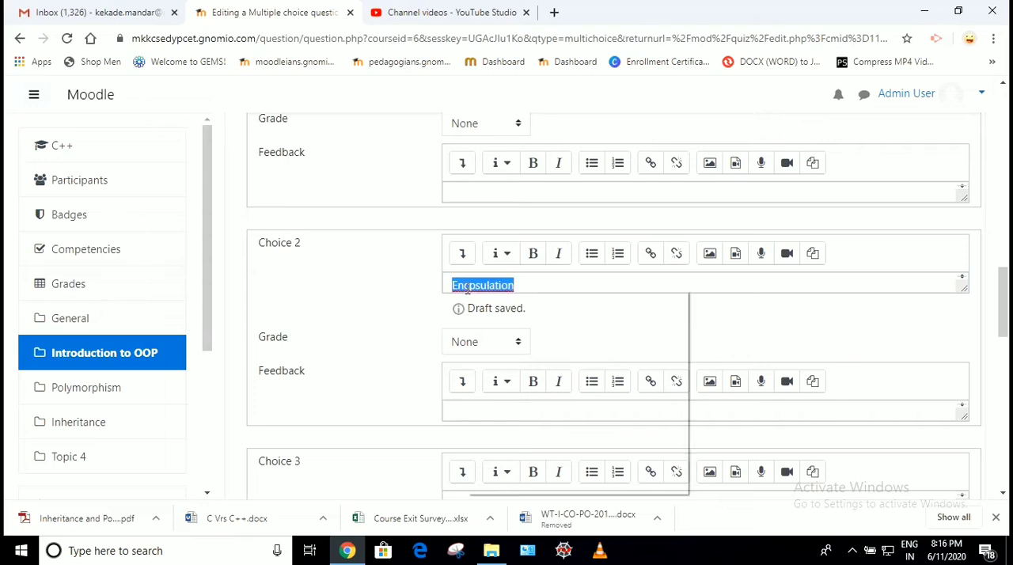
left_click(497, 297)
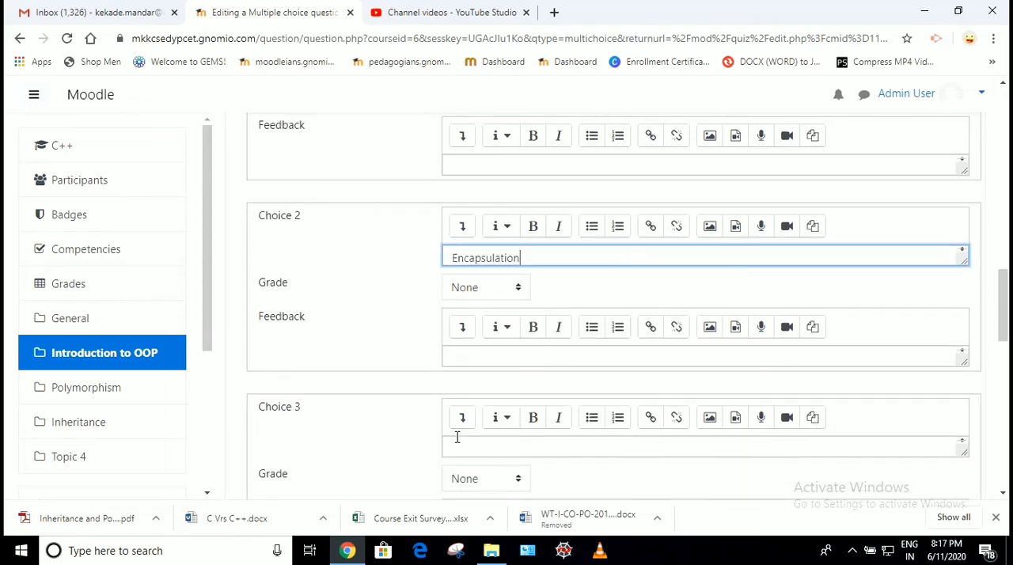
Enter "Inheritance" as the Choice 3 answer of the question
left_click(468, 451)
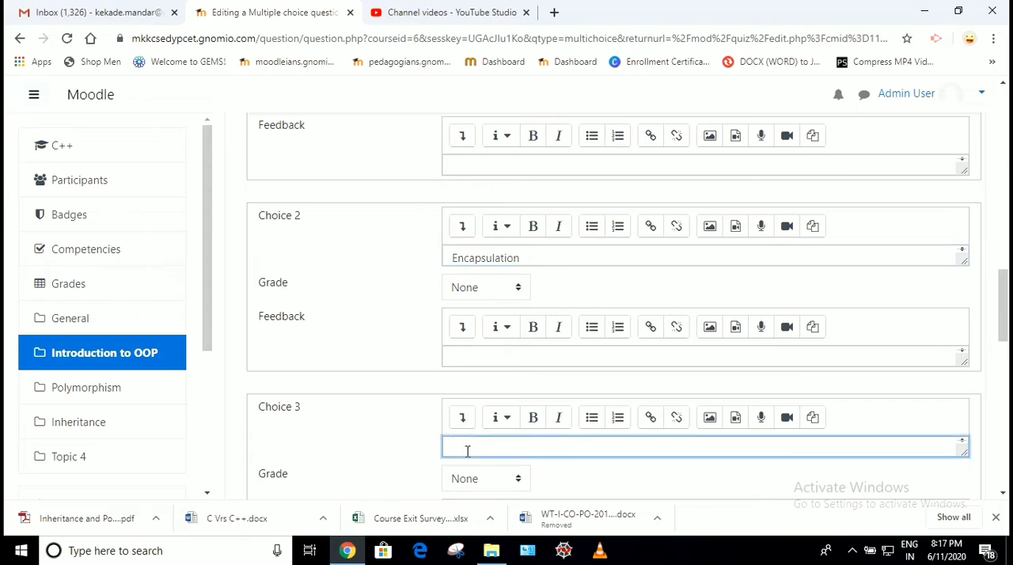
type("Inheritance")
left_click(404, 446)
Enter "C language" as the Choice 4 answer of the question
scroll(402, 446, "down", 3)
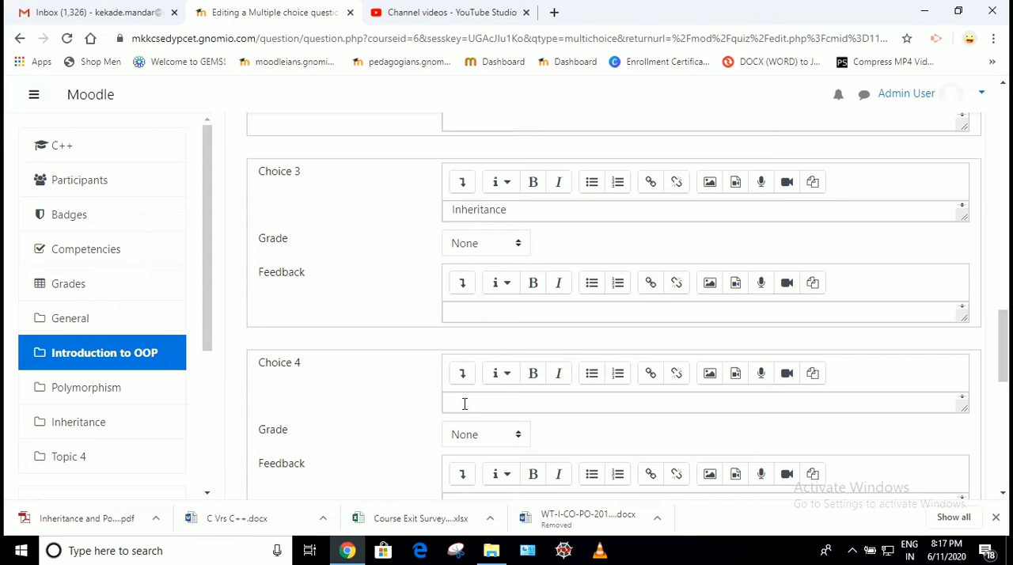
left_click(465, 403)
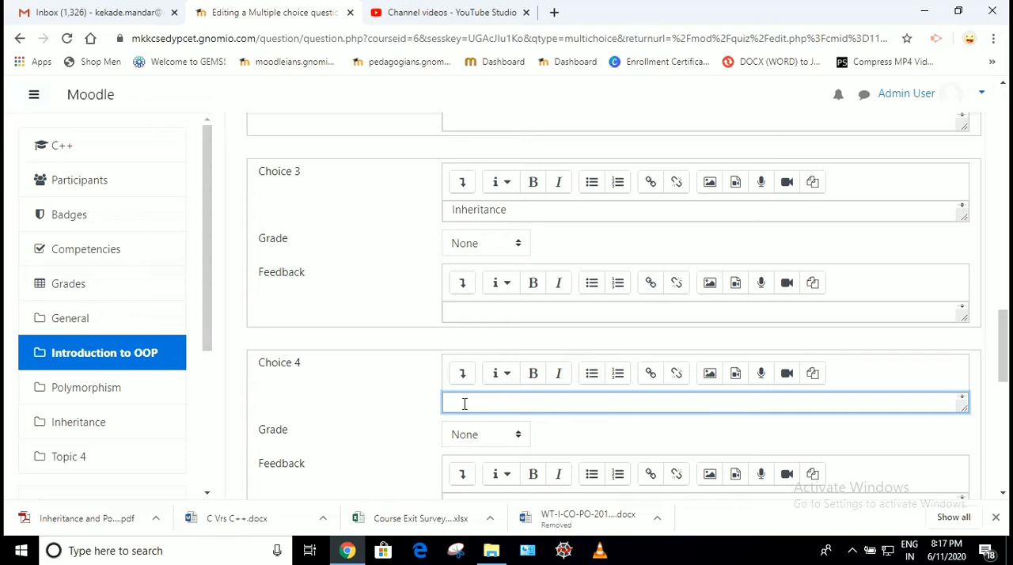
type("C language")
left_click(369, 407)
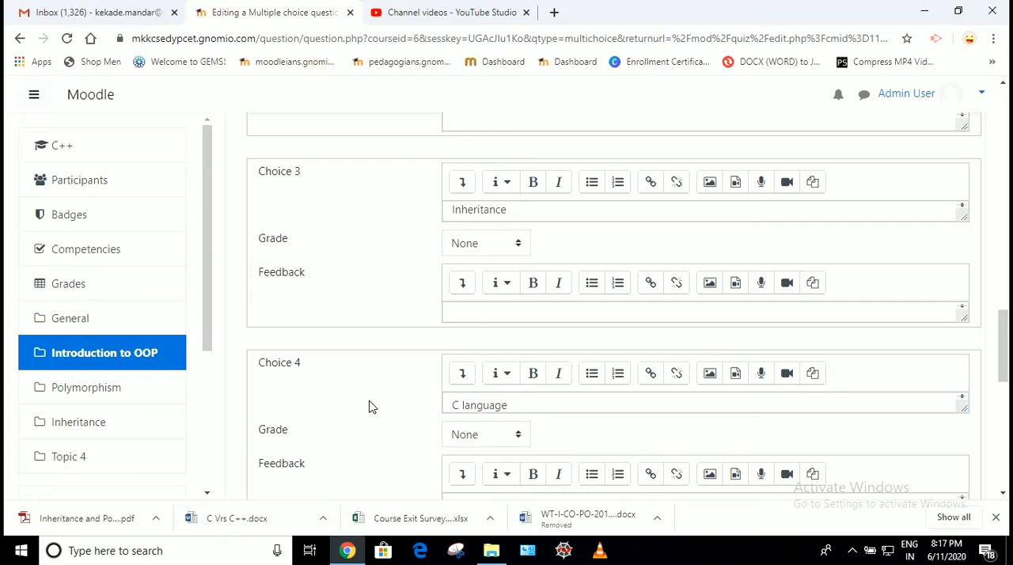
Review the multiple choice question's text and its answer choices to identify which one is correct
scroll(369, 407, "up", 4)
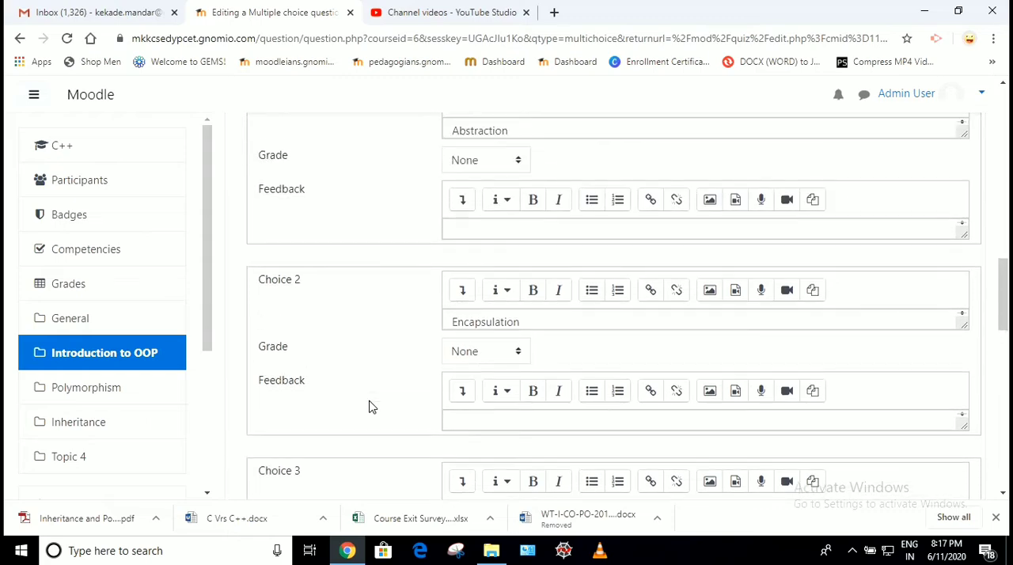
scroll(369, 407, "up", 1)
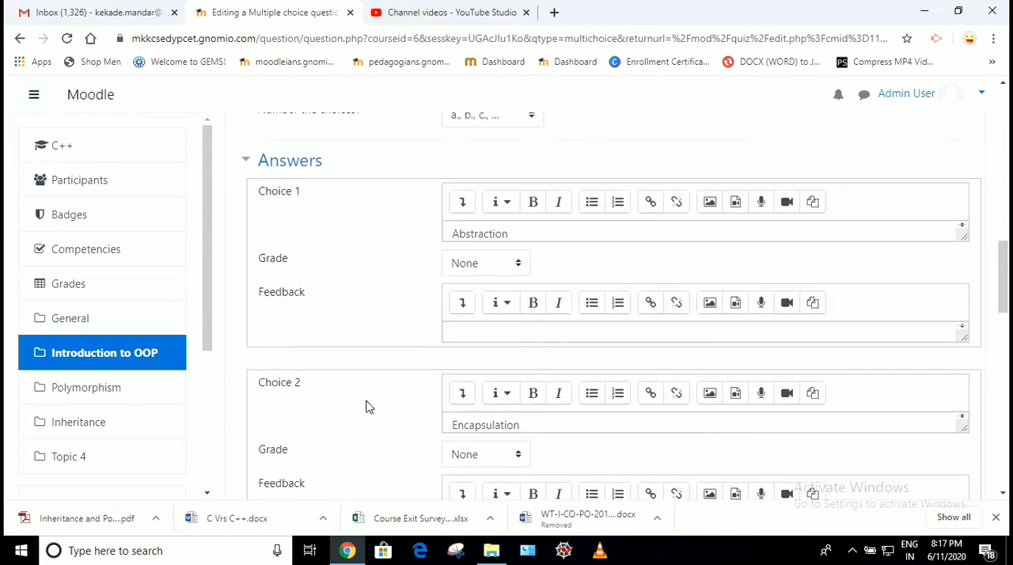
scroll(420, 239, "up", 5)
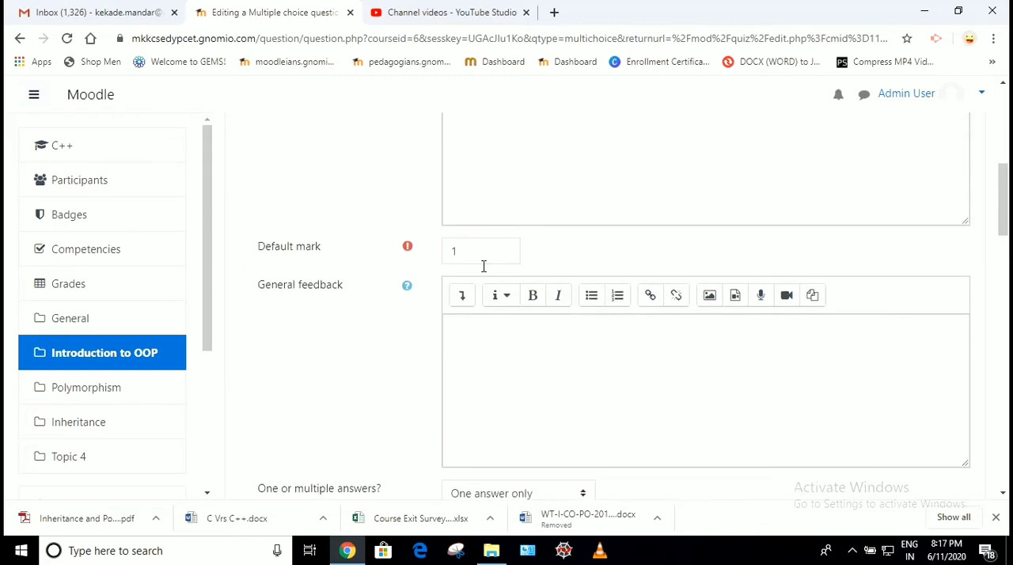
scroll(482, 299, "up", 3)
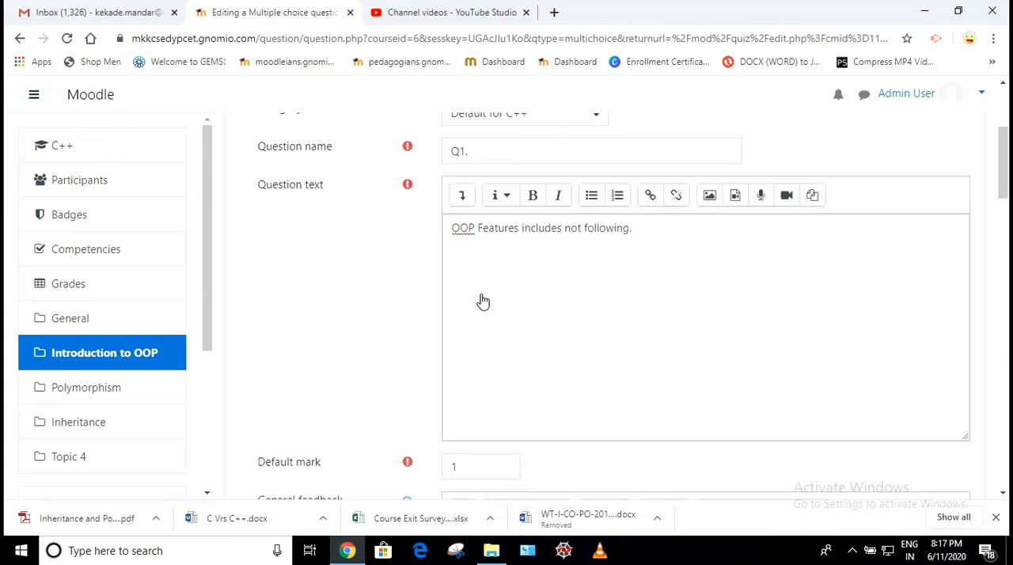
scroll(483, 301, "down", 7)
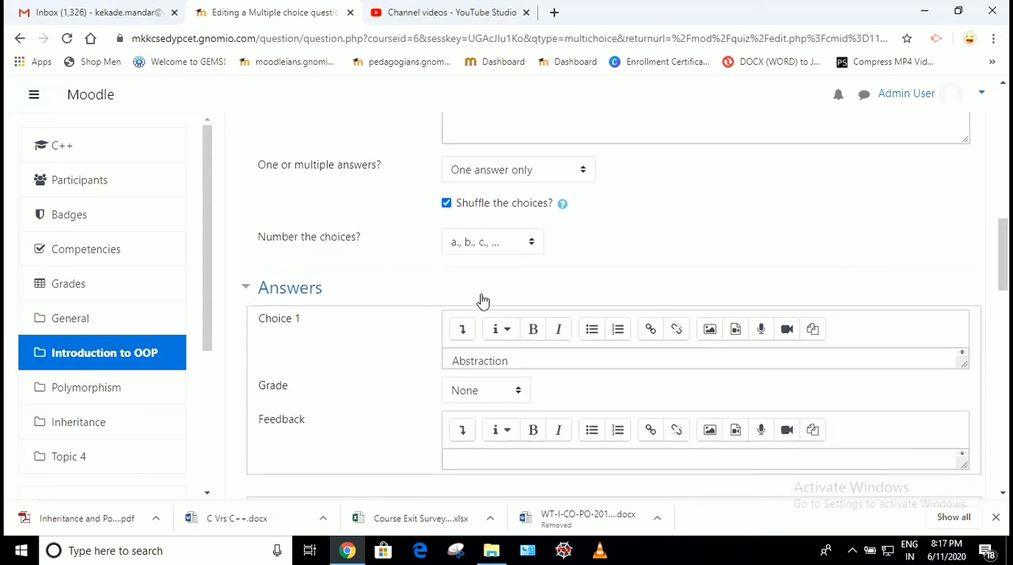
scroll(483, 301, "down", 2)
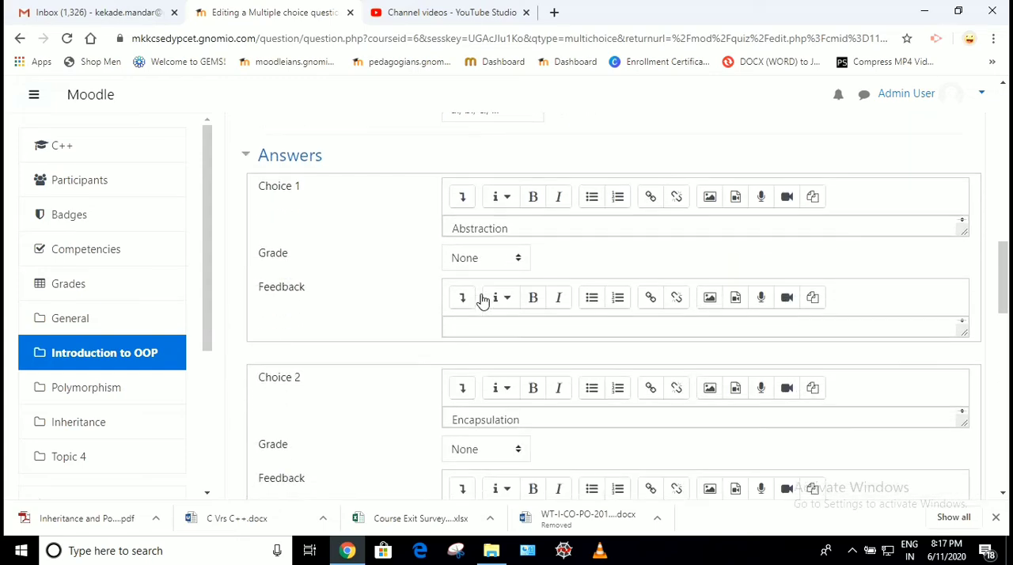
double_click(484, 229)
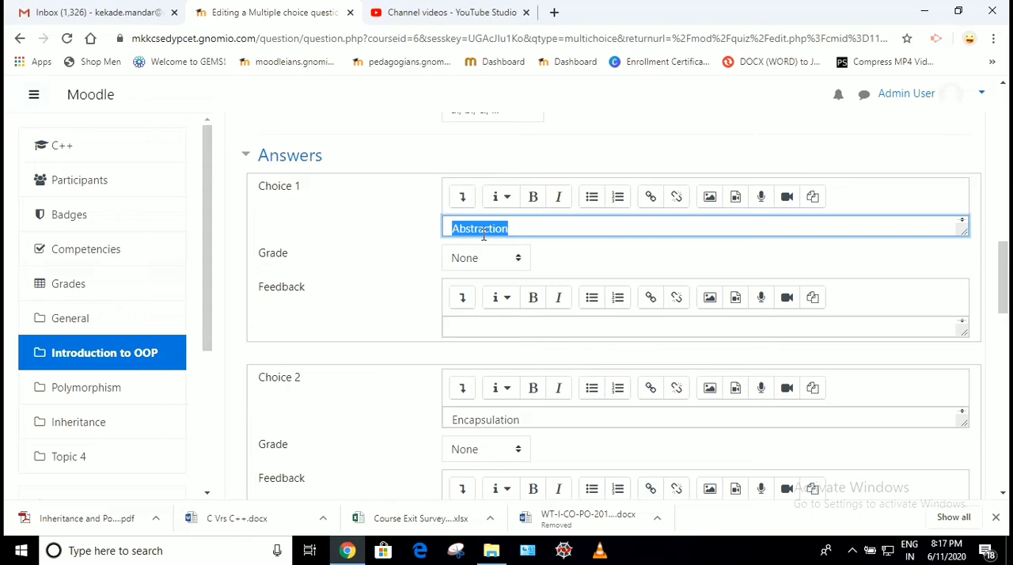
scroll(483, 232, "down", 1)
double_click(467, 419)
scroll(464, 416, "down", 1)
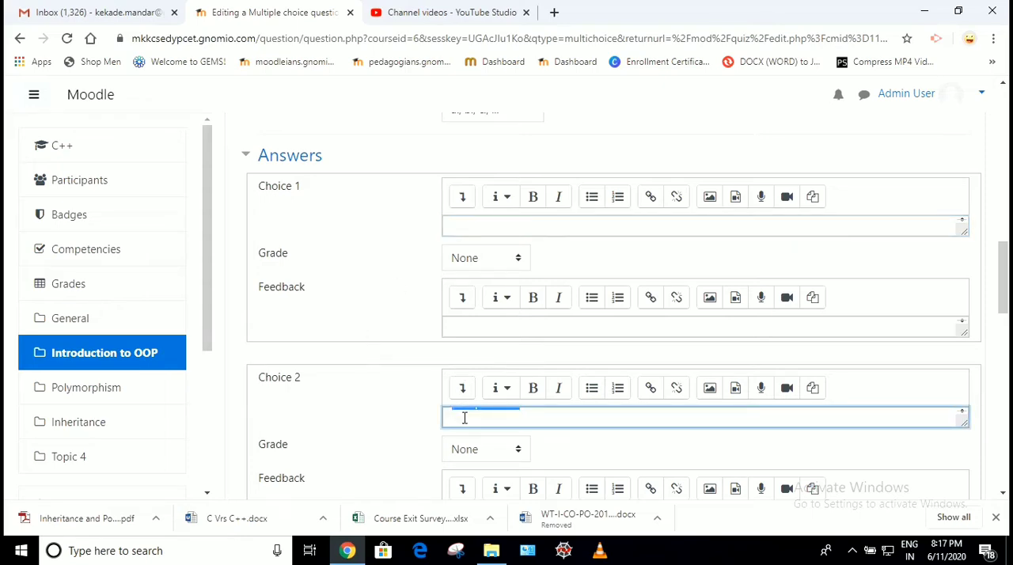
left_click(398, 428)
scroll(398, 427, "down", 3)
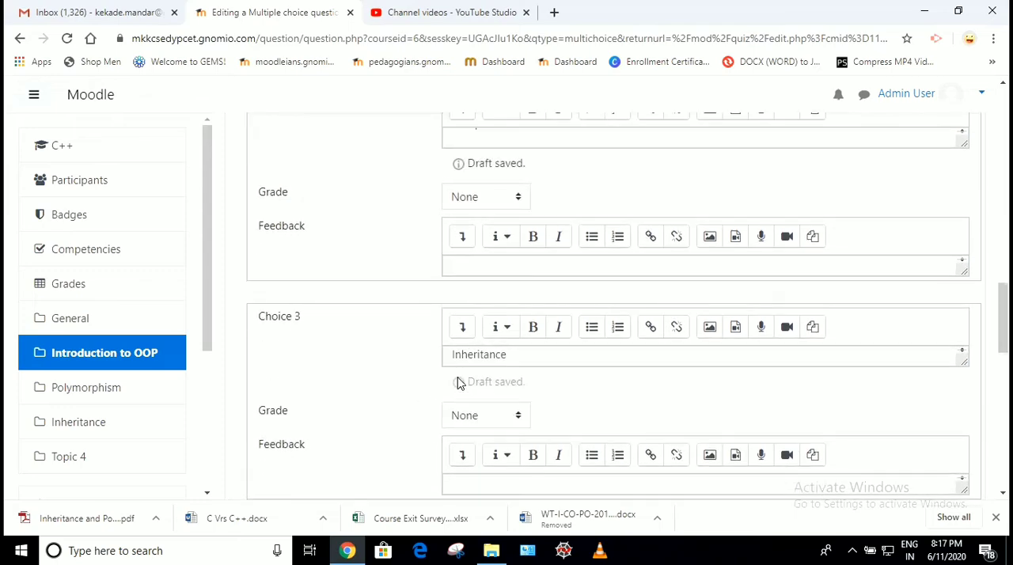
double_click(467, 357)
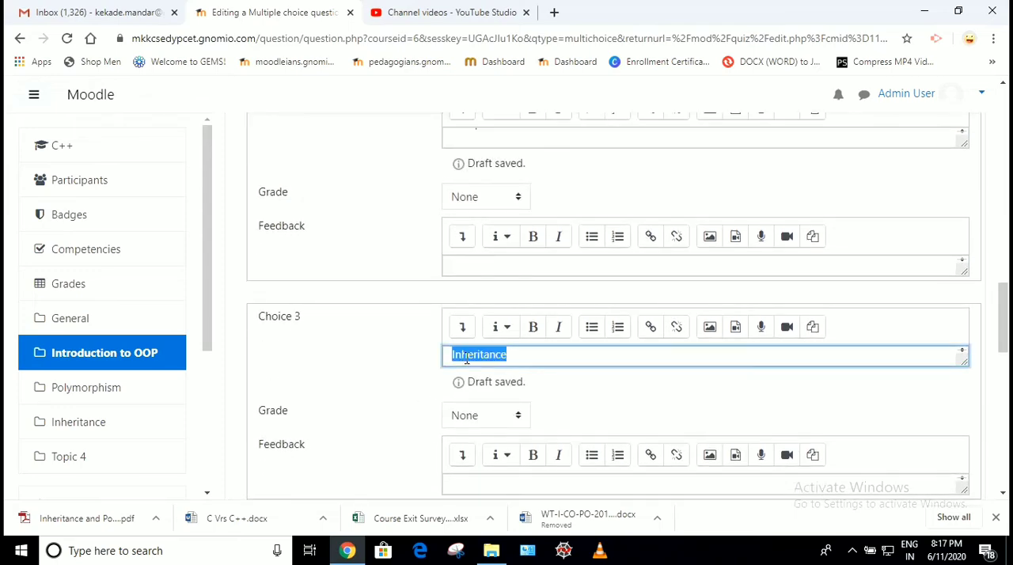
left_click(398, 360)
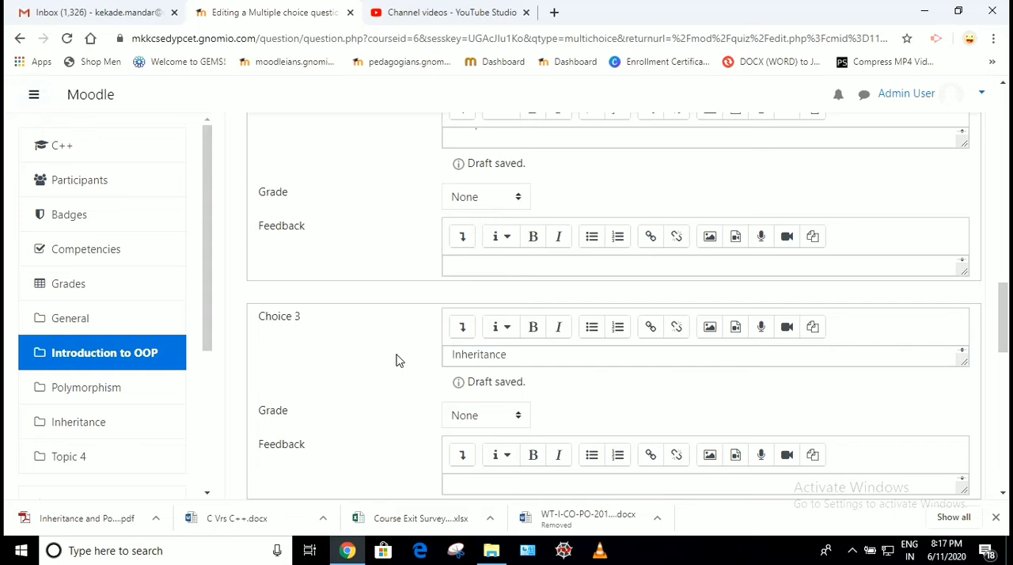
scroll(398, 360, "down", 3)
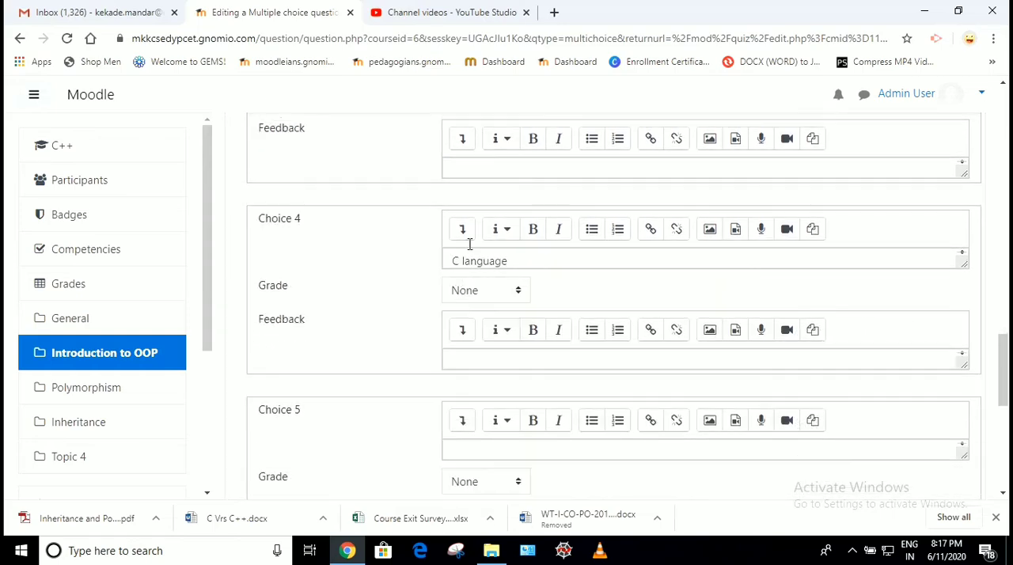
Set the grade of the Choice 4 answer "C language" to 100%
triple_click(466, 261)
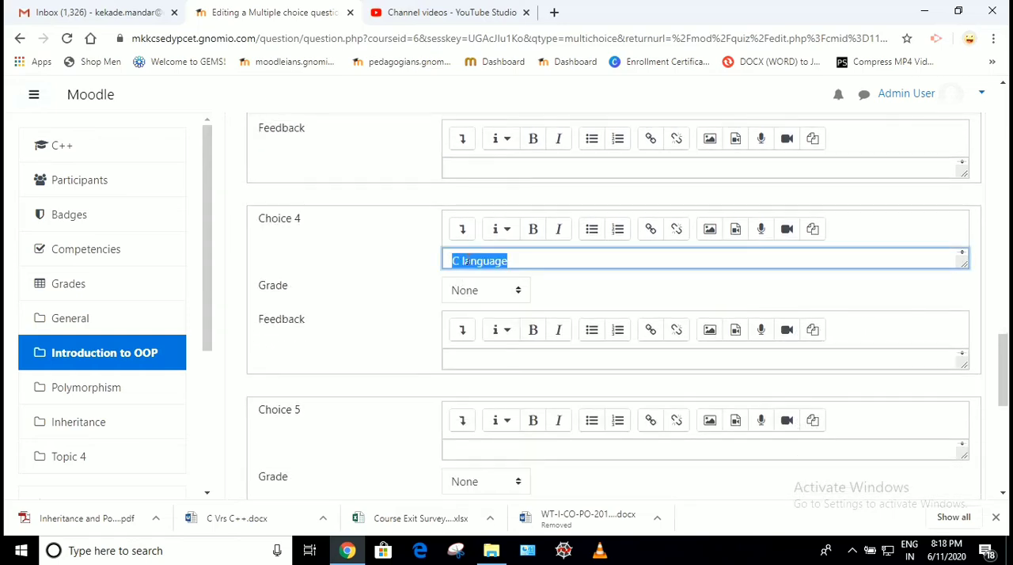
left_click(490, 293)
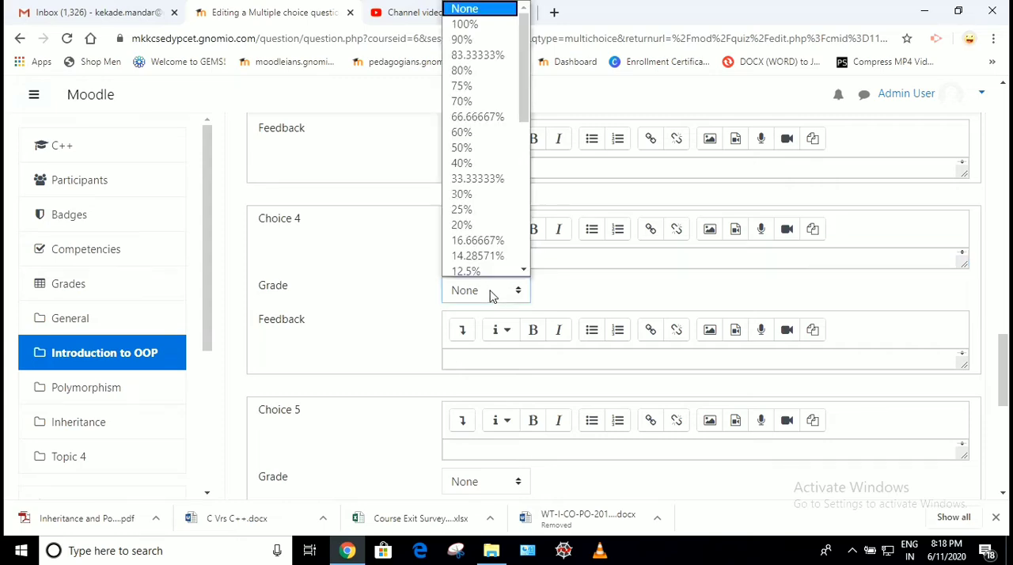
left_click(467, 21)
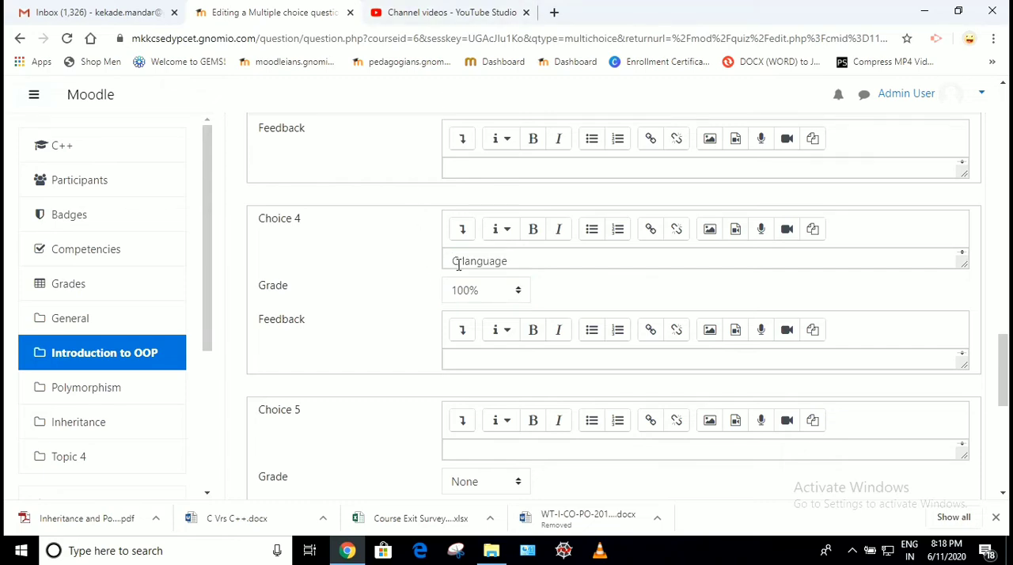
Save the multiple choice question and return to the Quiz 1 editing page
scroll(509, 258, "down", 1)
scroll(382, 271, "down", 4)
scroll(379, 270, "down", 1)
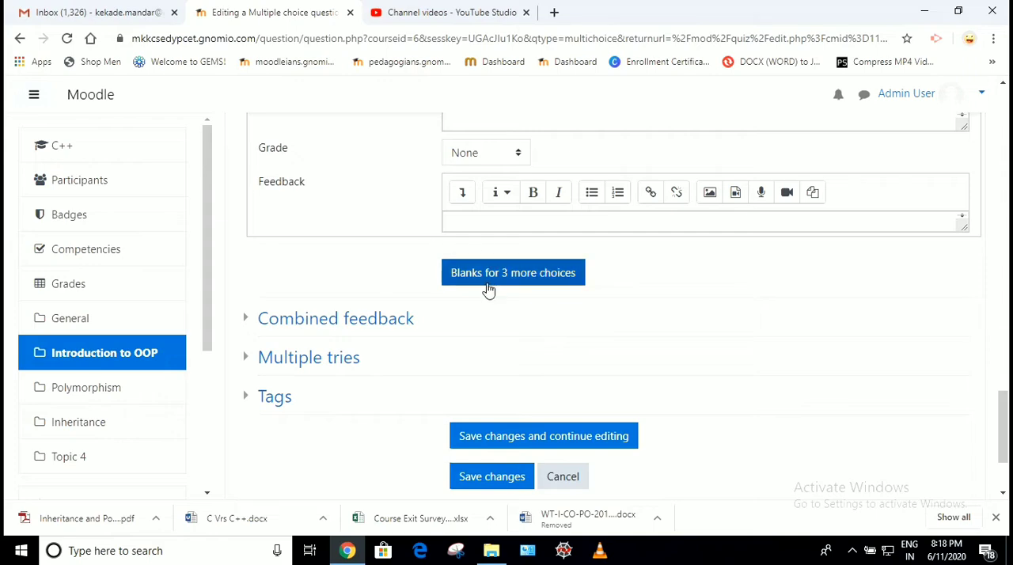
scroll(489, 292, "down", 2)
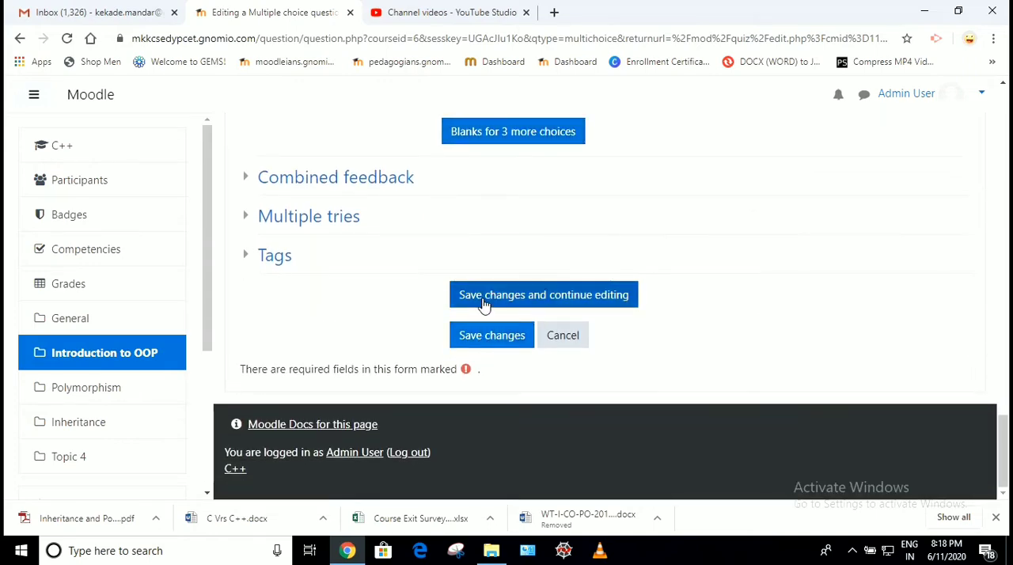
left_click(485, 299)
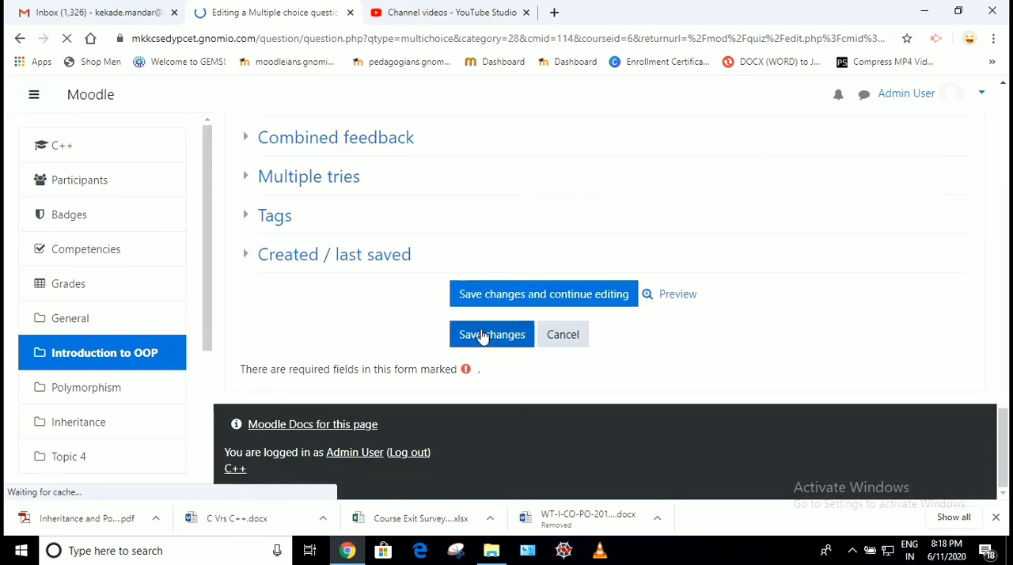
left_click(486, 336)
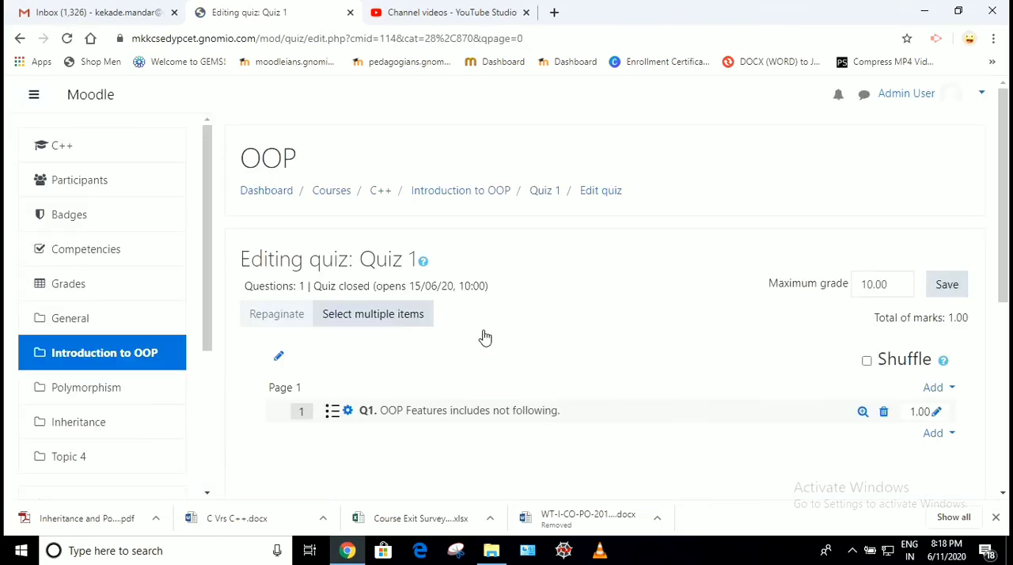
Preview question Q1 to check its text, answer options and attempt options, closing the preview when done
scroll(483, 337, "down", 3)
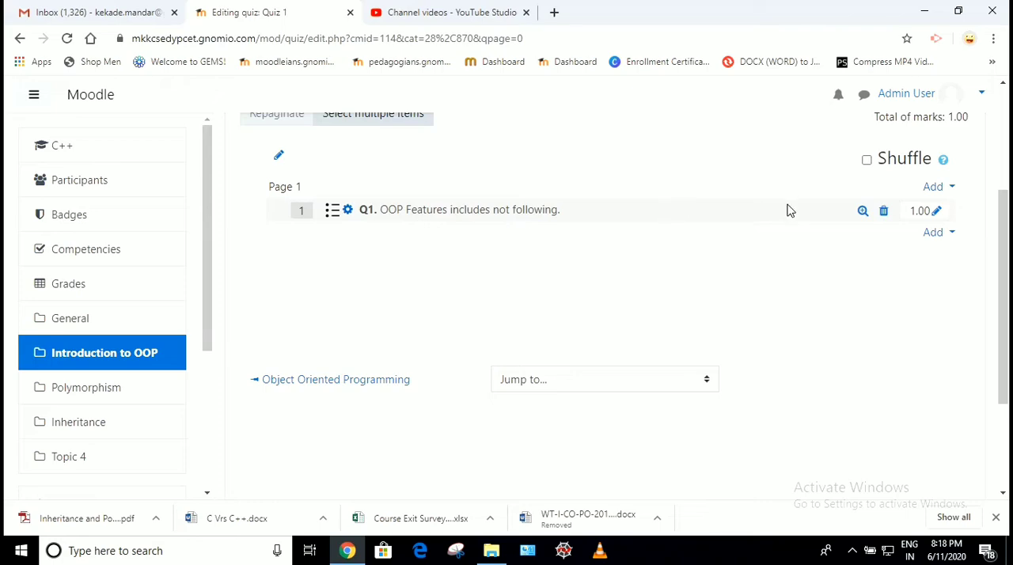
left_click(863, 211)
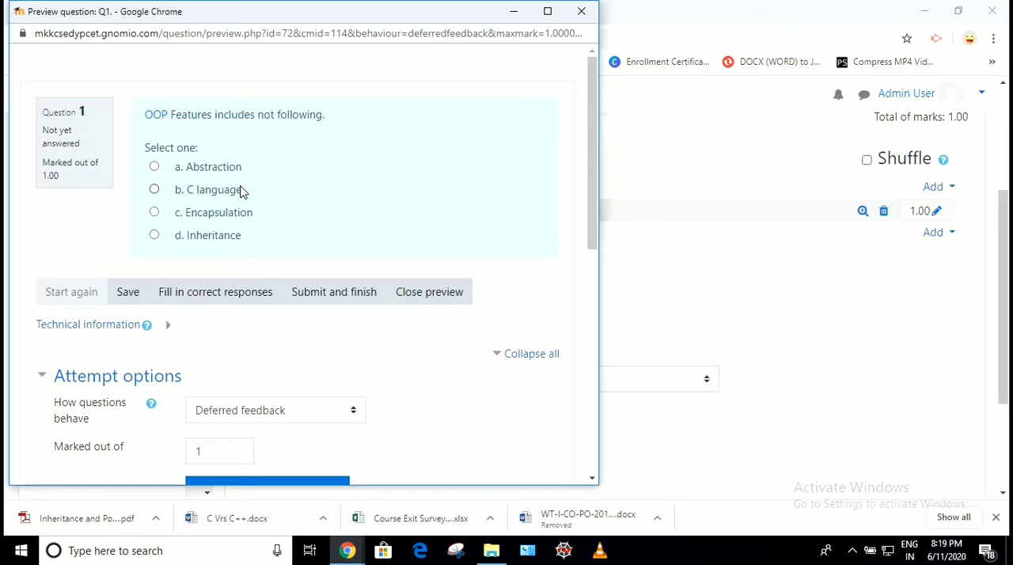
scroll(243, 191, "down", 2)
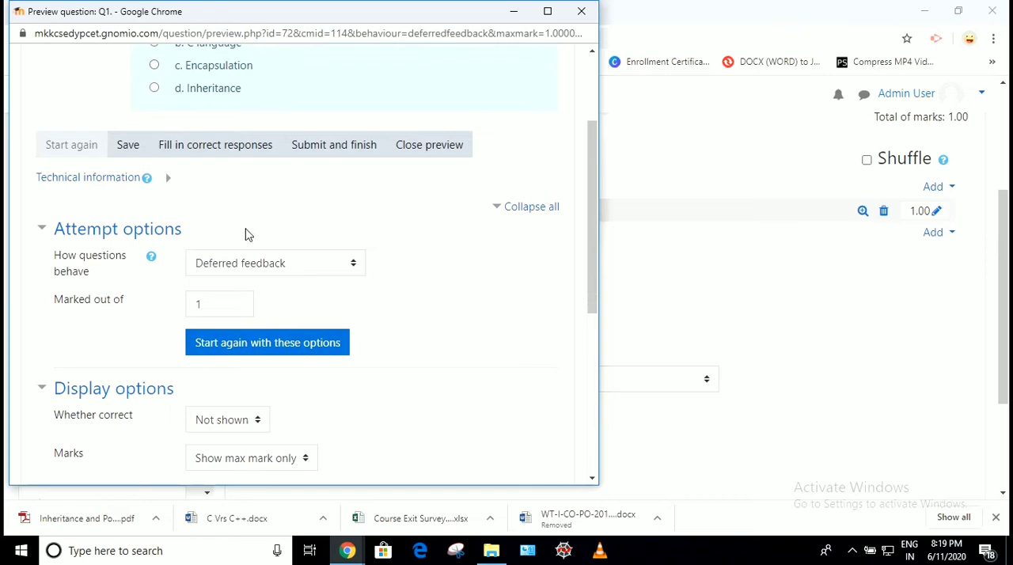
scroll(247, 233, "up", 2)
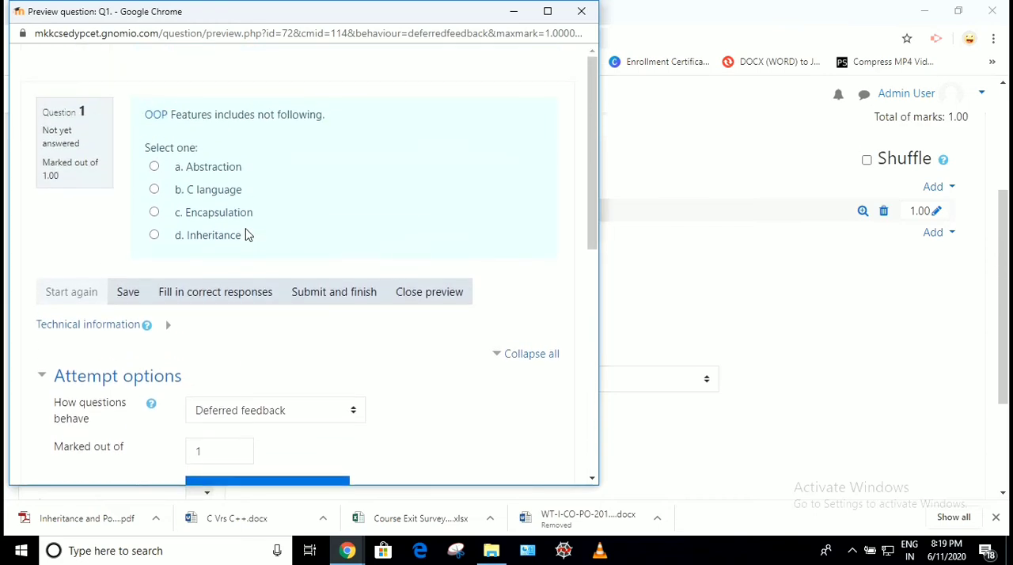
left_click(581, 11)
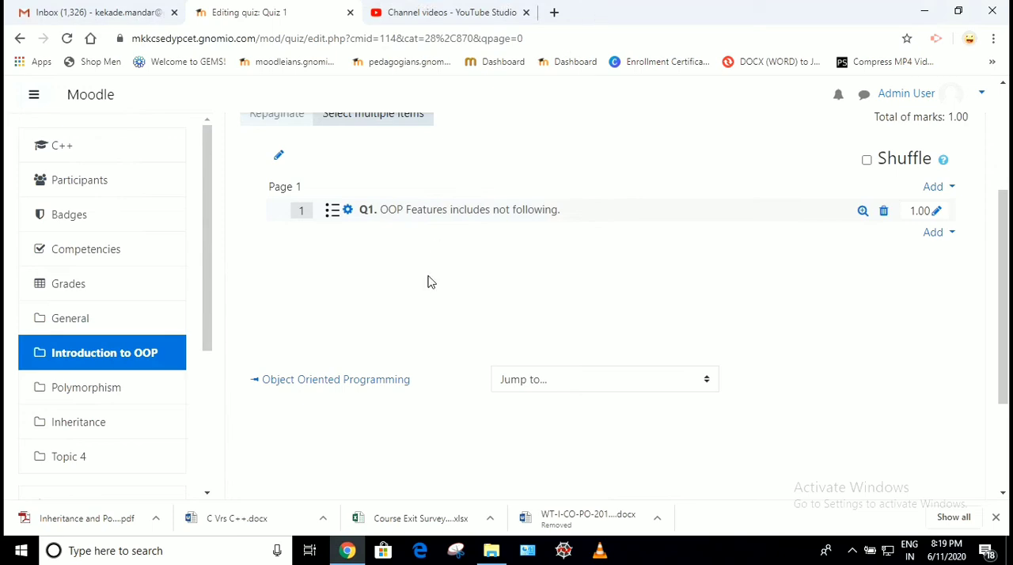
Add a new True/False question to Quiz 1 after the first question
left_click(932, 233)
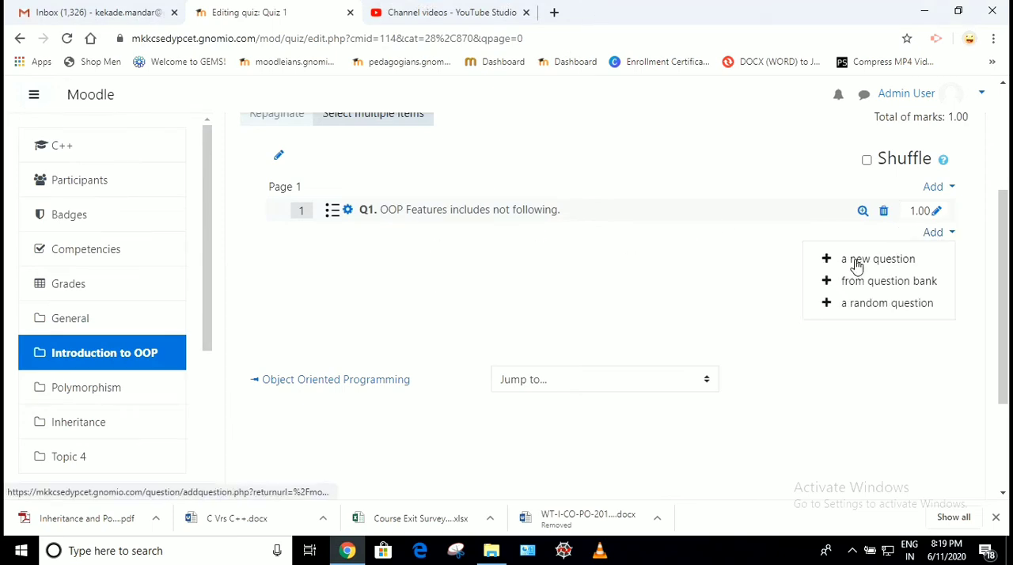
left_click(856, 267)
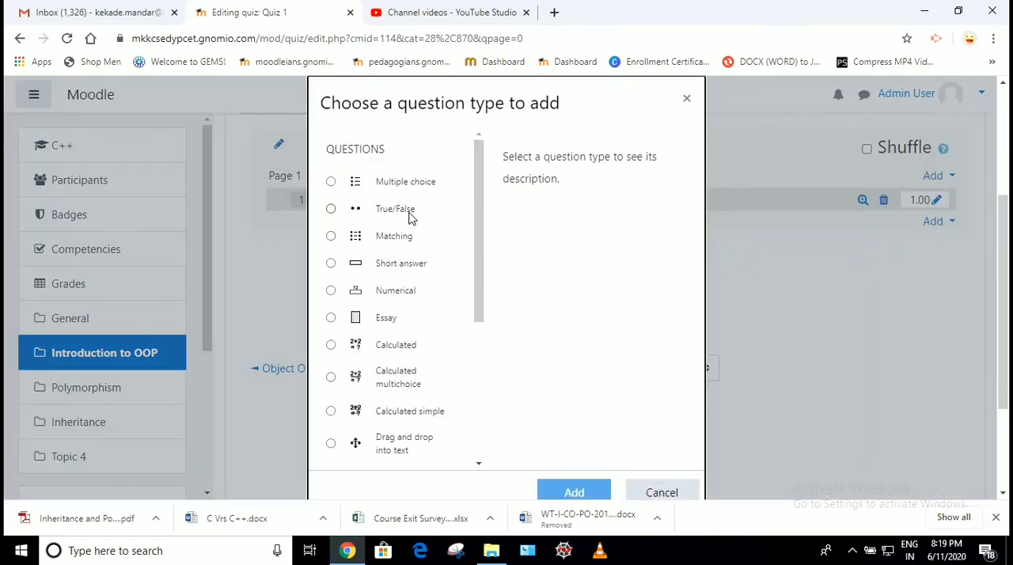
left_click(395, 210)
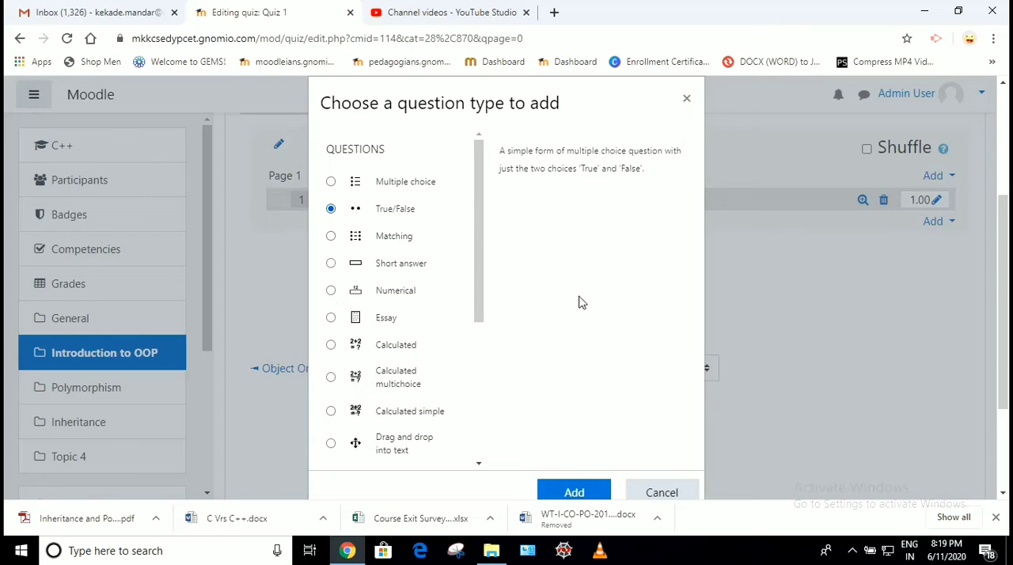
scroll(744, 308, "down", 2)
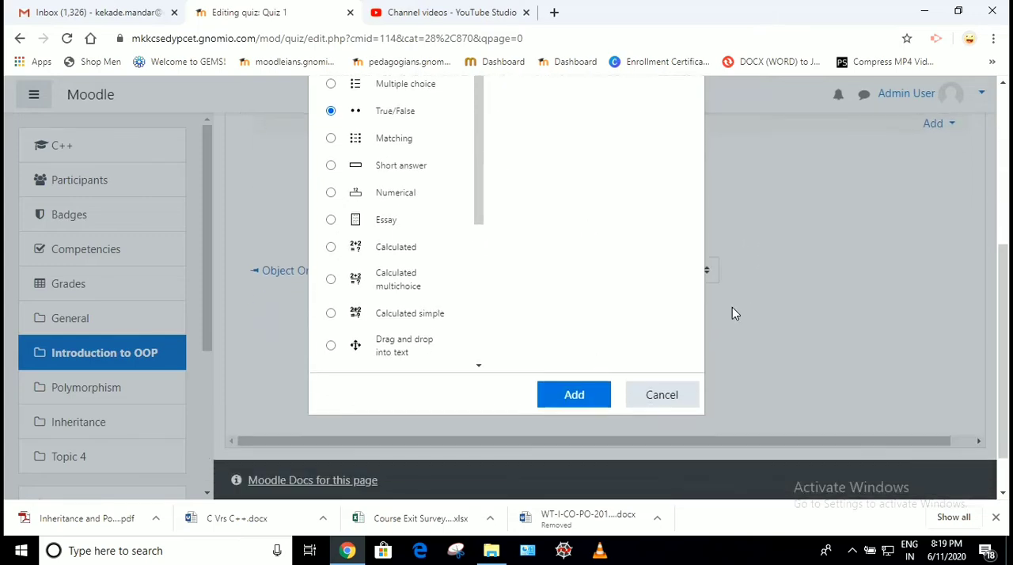
left_click(573, 396)
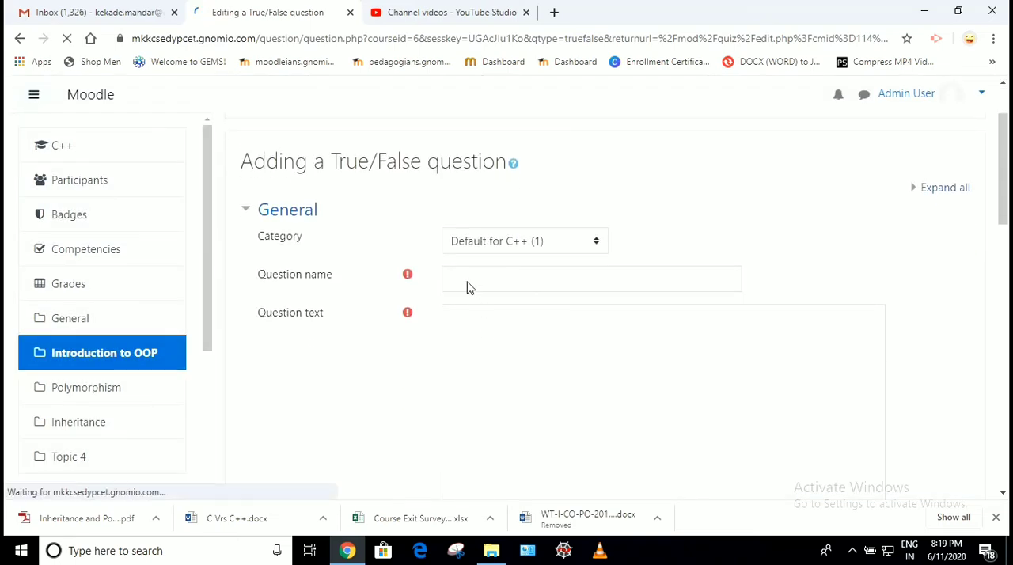
Name the True/False question "Q2." and enter "Inheritance is the Feature of OOP" as its question text
left_click(470, 290)
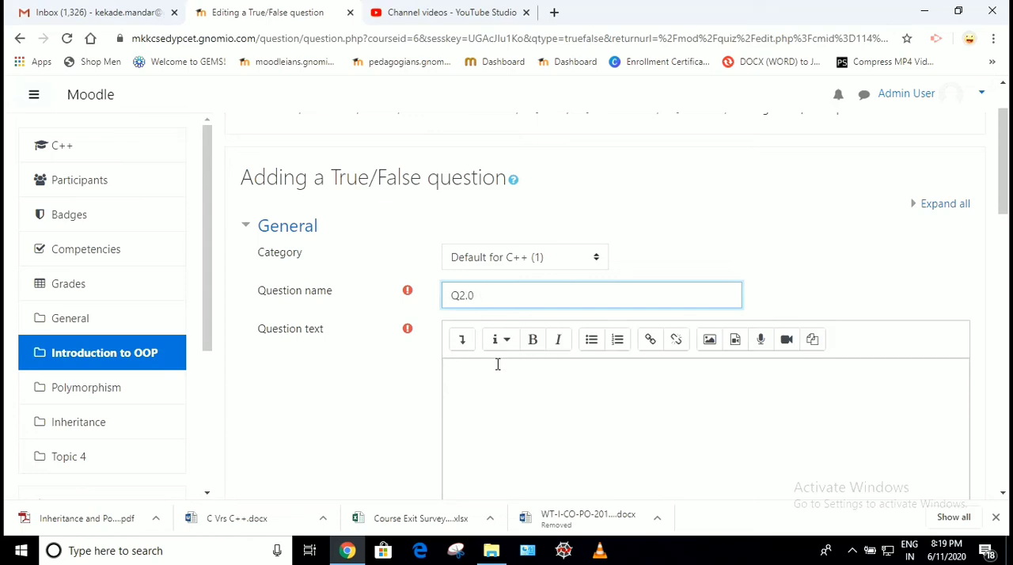
left_click(477, 403)
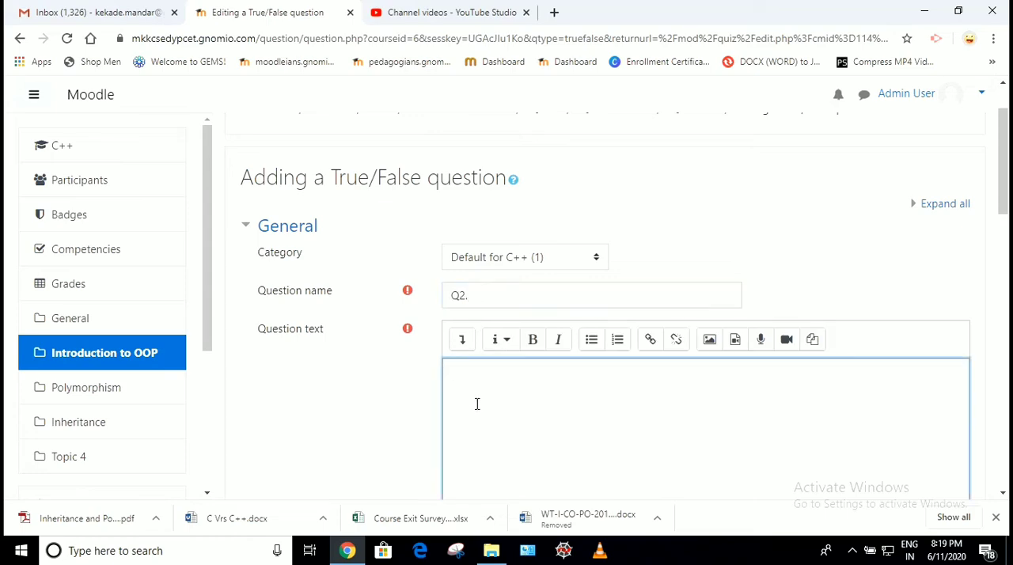
type("Inheritance is the Featu")
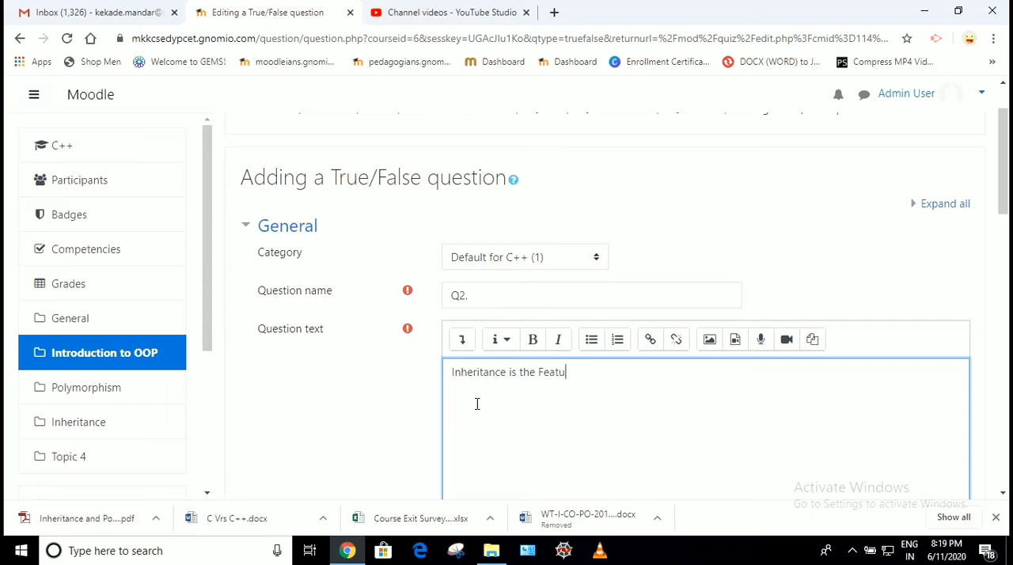
type("OOP")
left_click(402, 417)
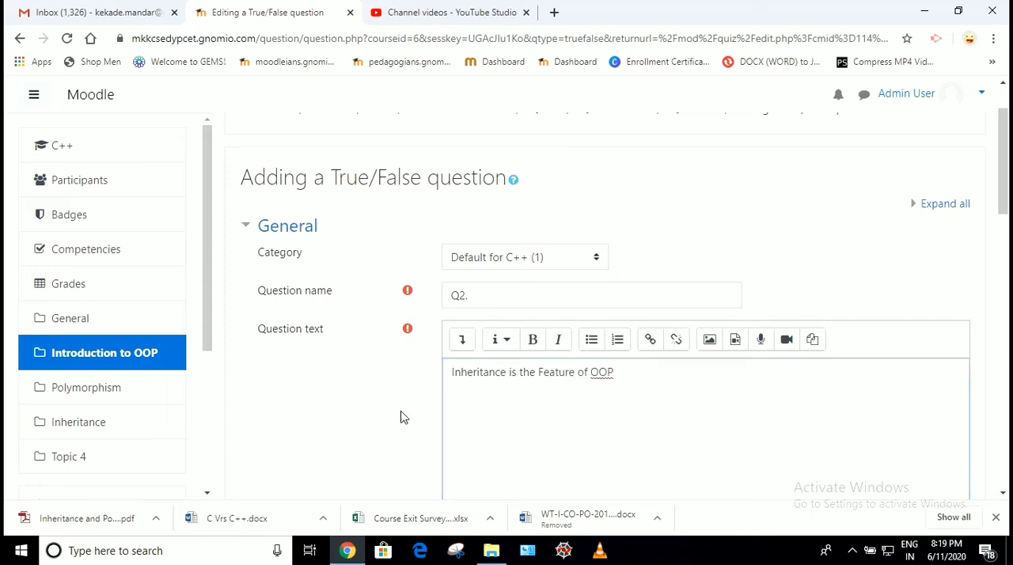
Set the correct answer of the True/False question to True
scroll(401, 417, "down", 5)
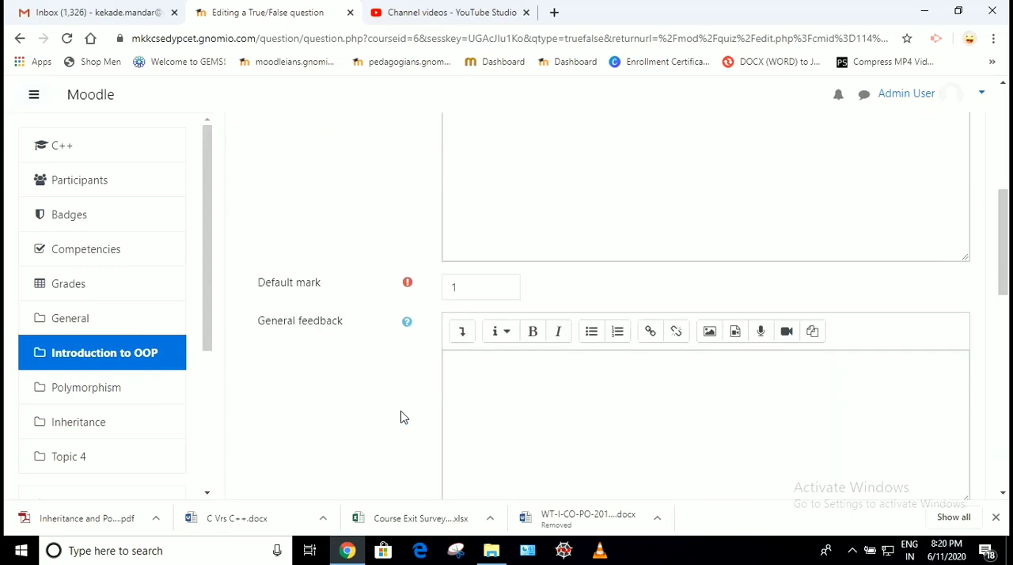
scroll(402, 417, "down", 6)
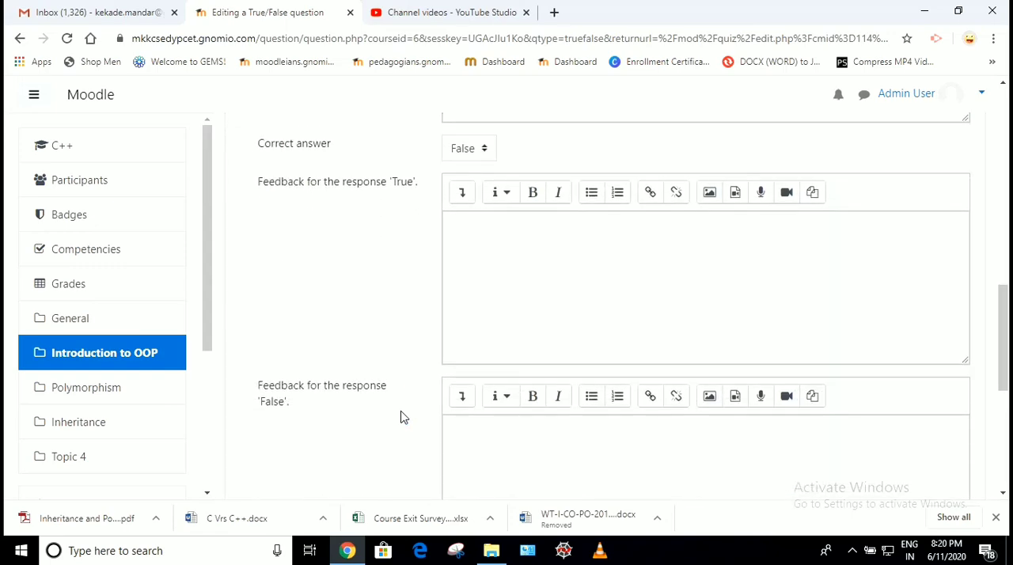
scroll(401, 417, "down", 3)
scroll(401, 417, "up", 5)
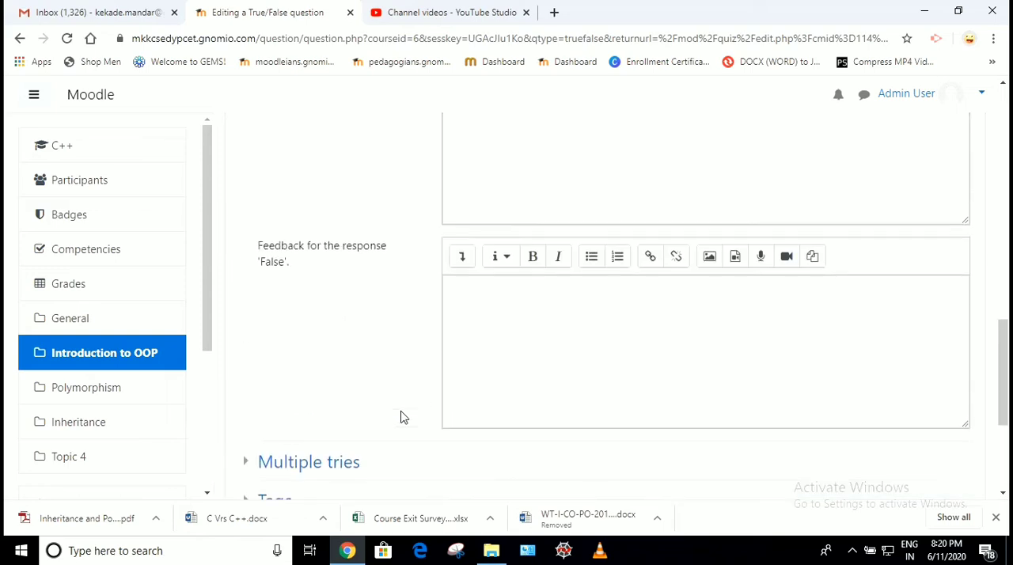
scroll(401, 417, "up", 8)
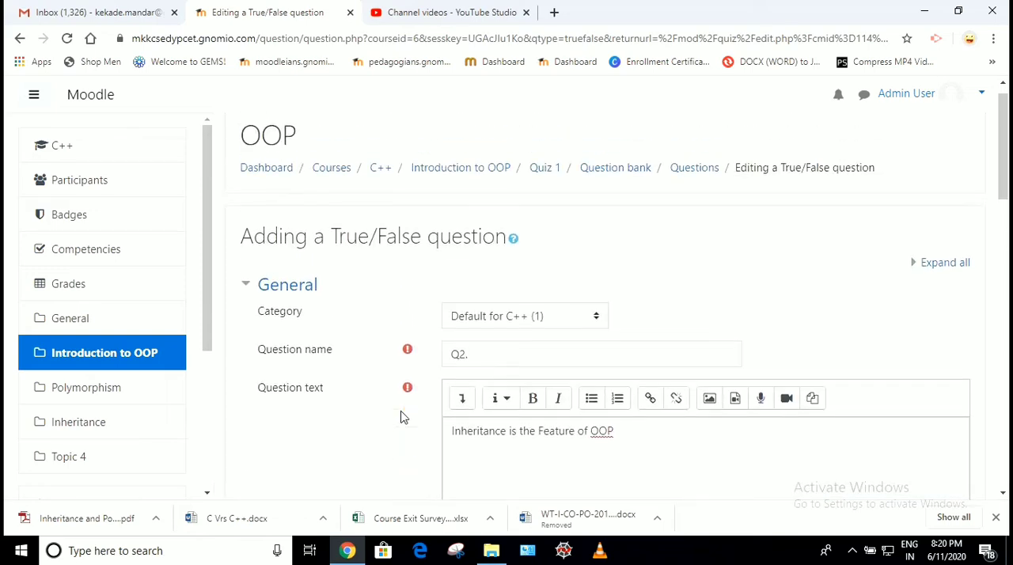
scroll(401, 417, "down", 3)
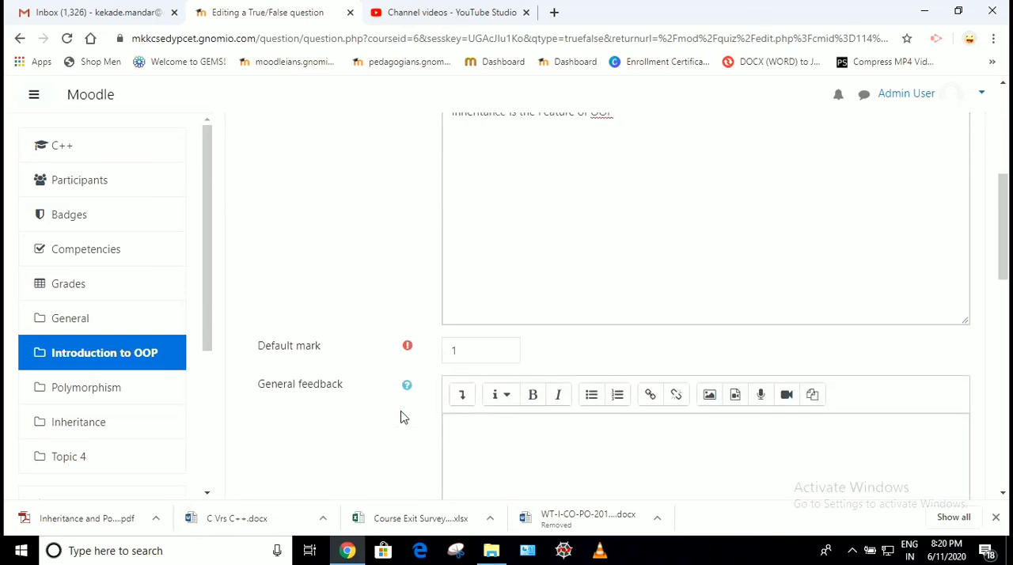
scroll(401, 417, "down", 3)
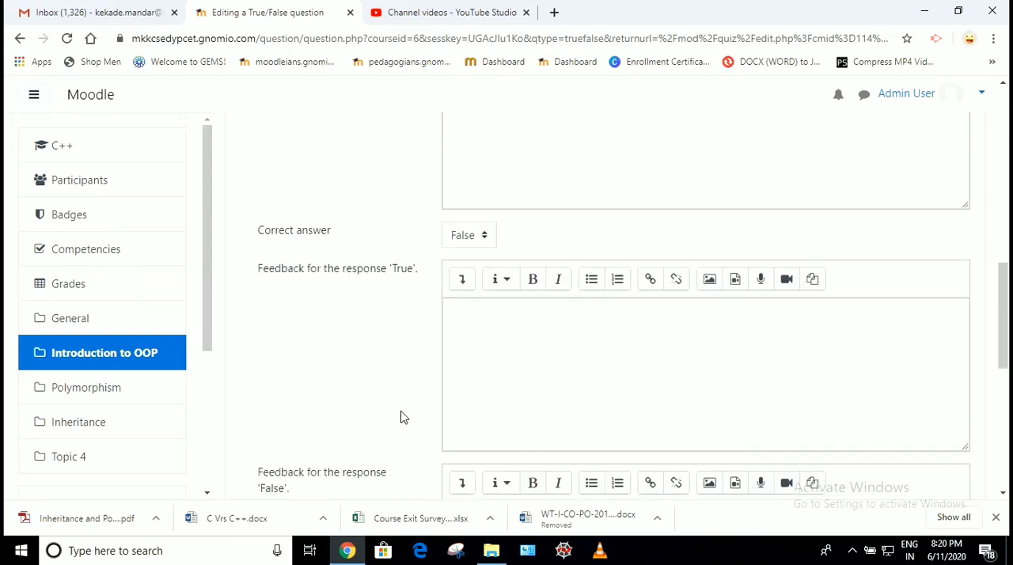
double_click(287, 238)
left_click(288, 240)
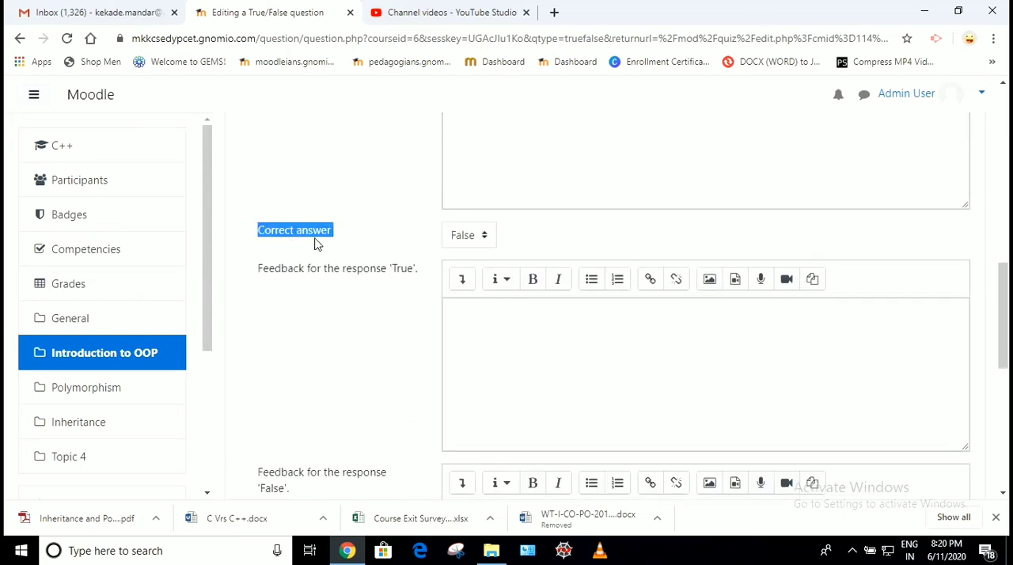
left_click(484, 239)
left_click(462, 271)
left_click(346, 346)
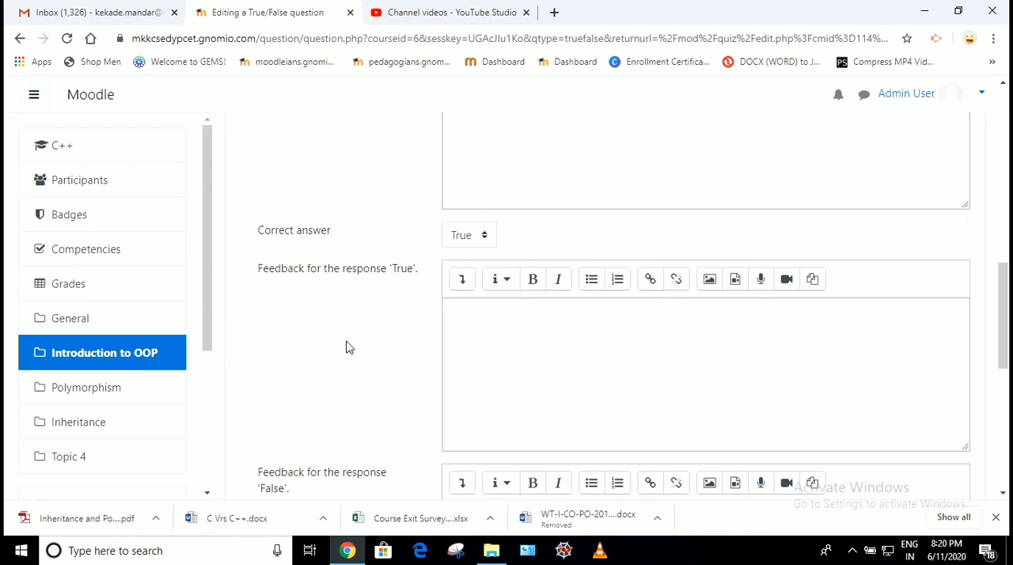
Save the True/False question and return to the Quiz 1 editing page
scroll(346, 347, "down", 1)
scroll(346, 348, "down", 5)
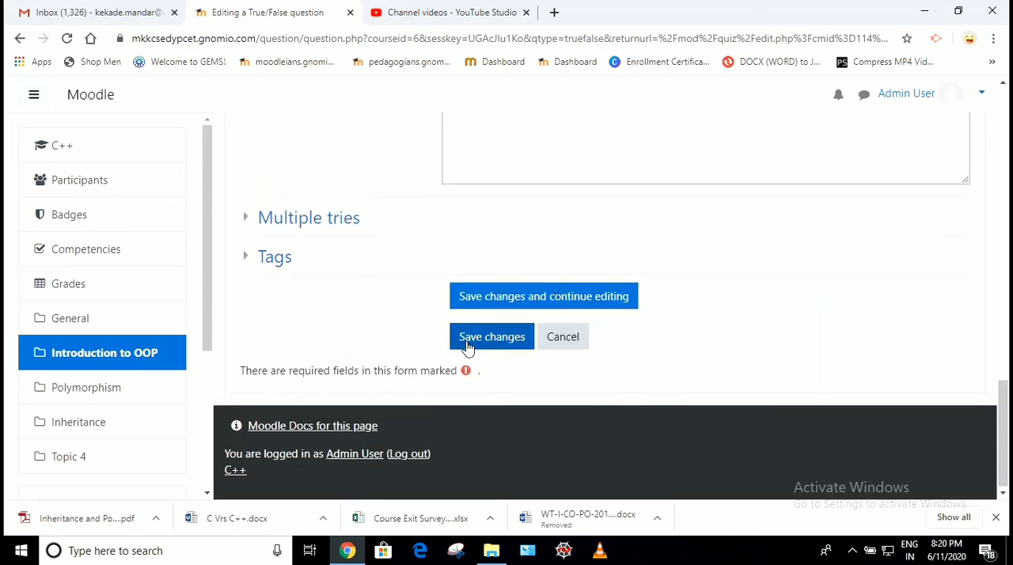
left_click(469, 346)
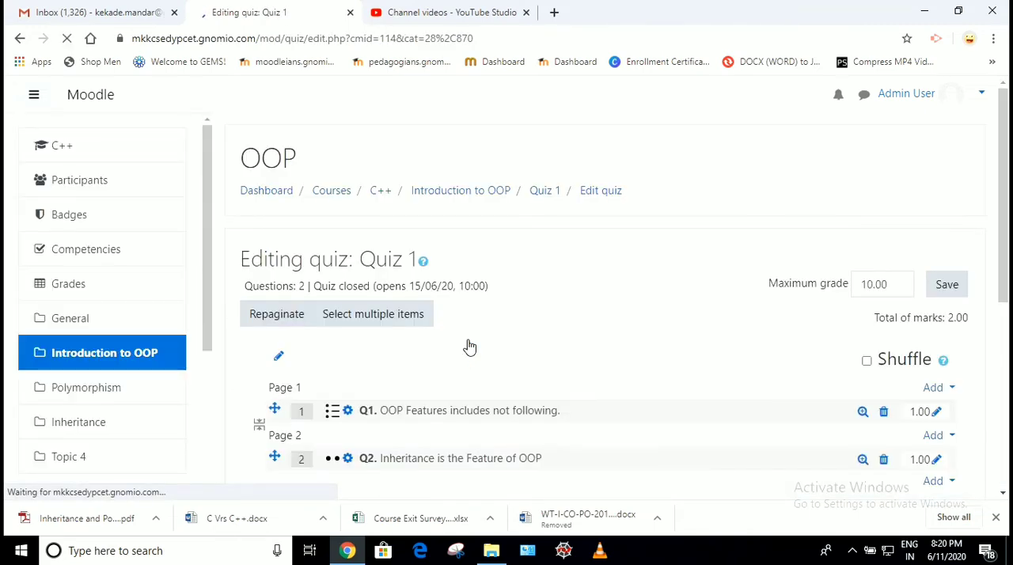
Preview question Q2 to check its text and the True and False options, and close the preview
scroll(470, 346, "down", 3)
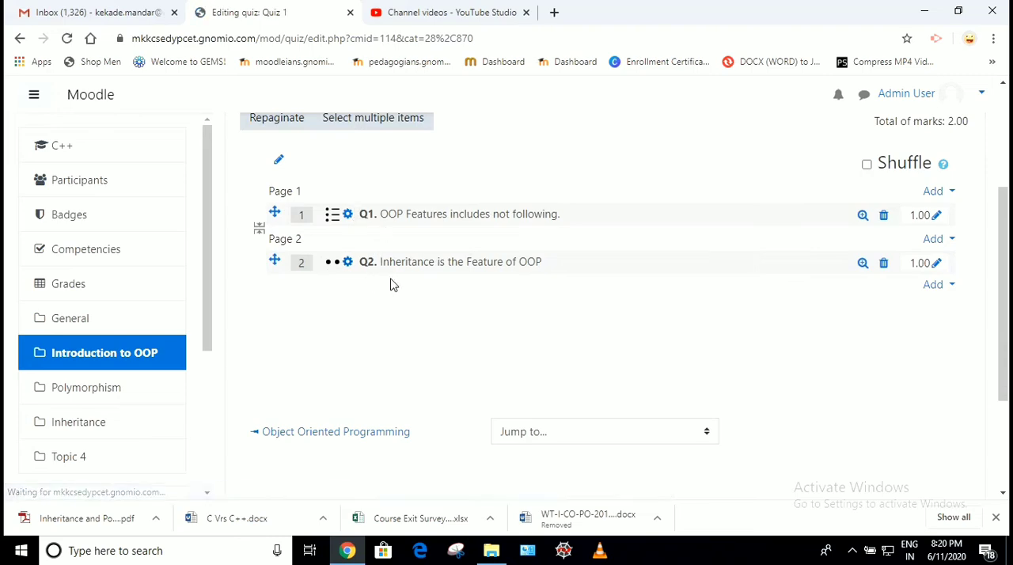
left_click(863, 264)
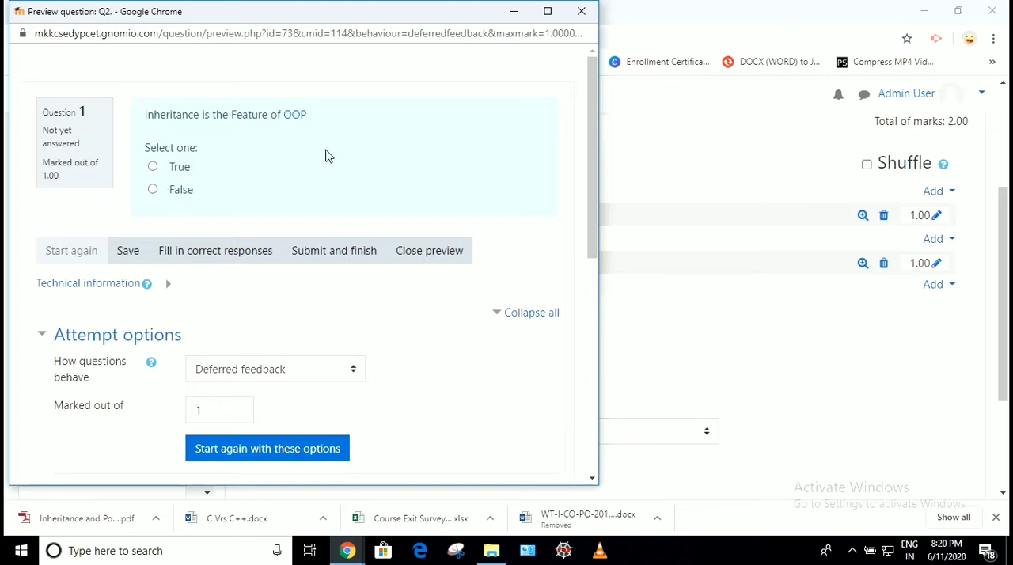
left_click(581, 11)
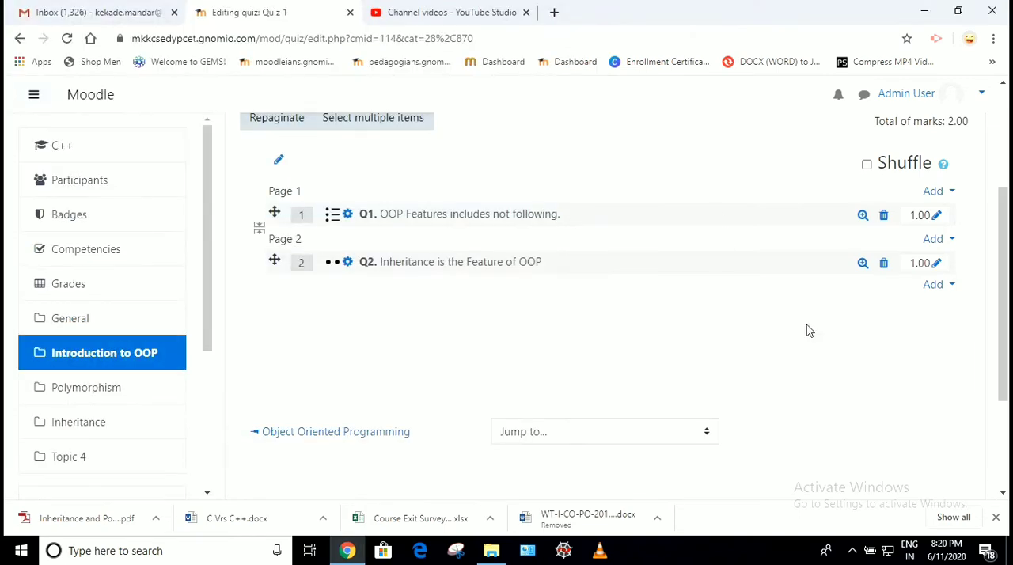
Add a new Short answer question to Quiz 1 after the second question
left_click(938, 285)
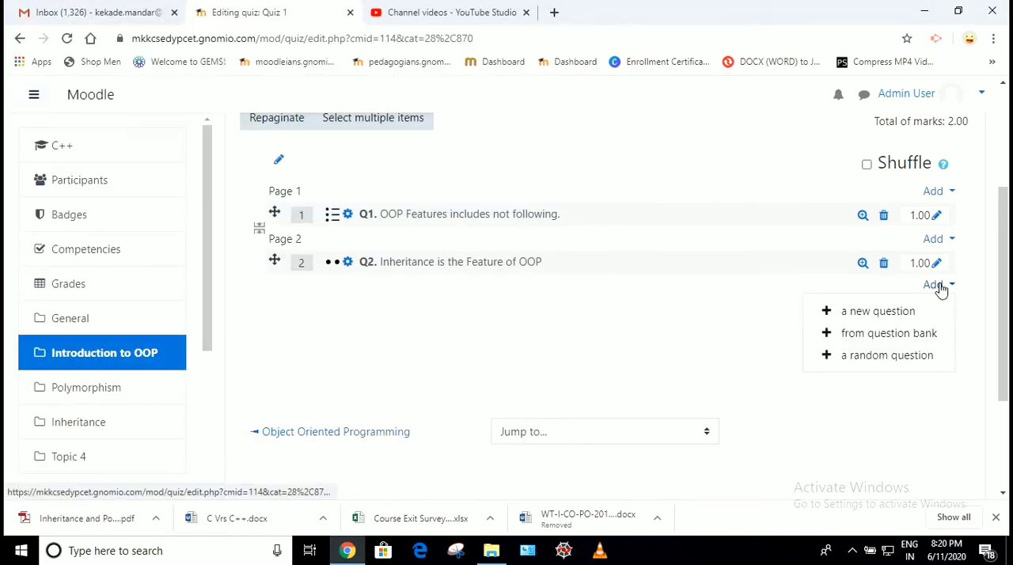
left_click(865, 315)
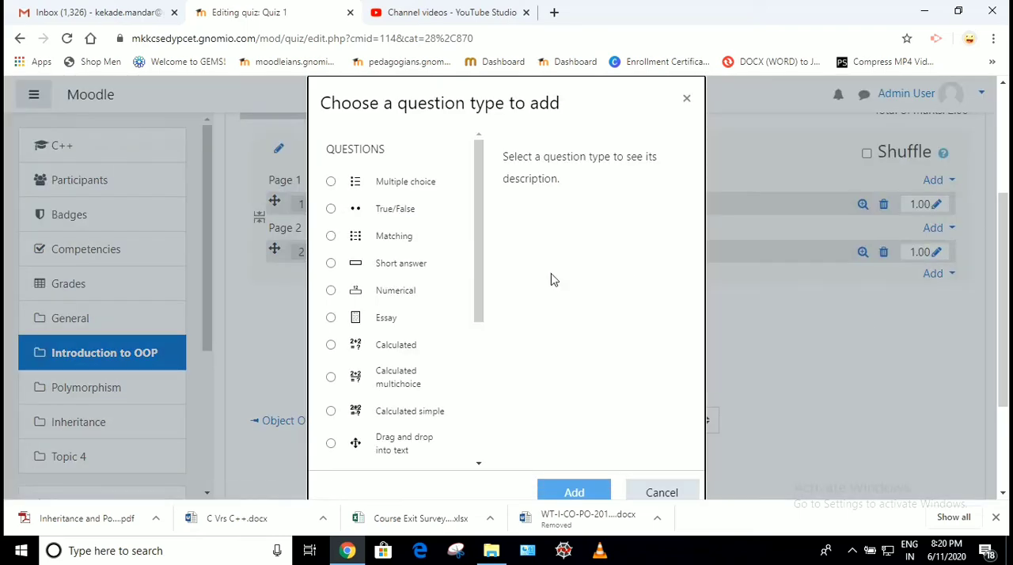
left_click(420, 269)
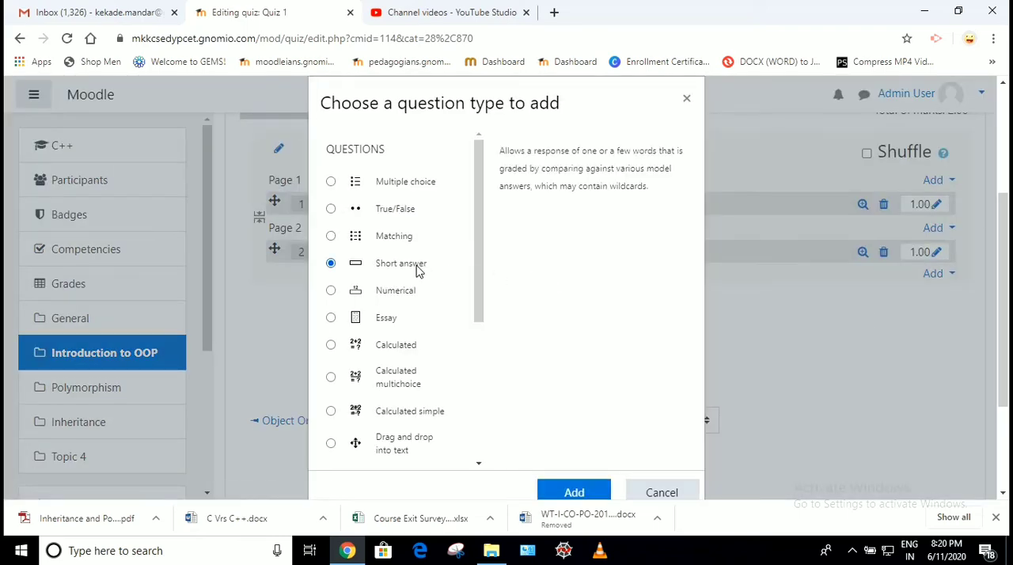
left_click(574, 491)
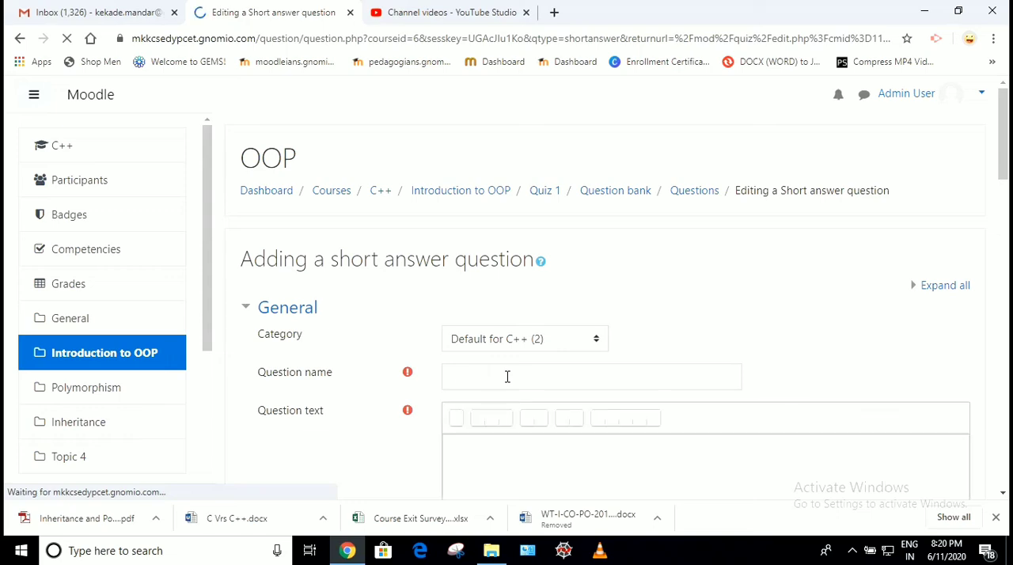
Name the short answer question "Q3." and enter "Hidding of Data is Called as?" as its question text
left_click(492, 376)
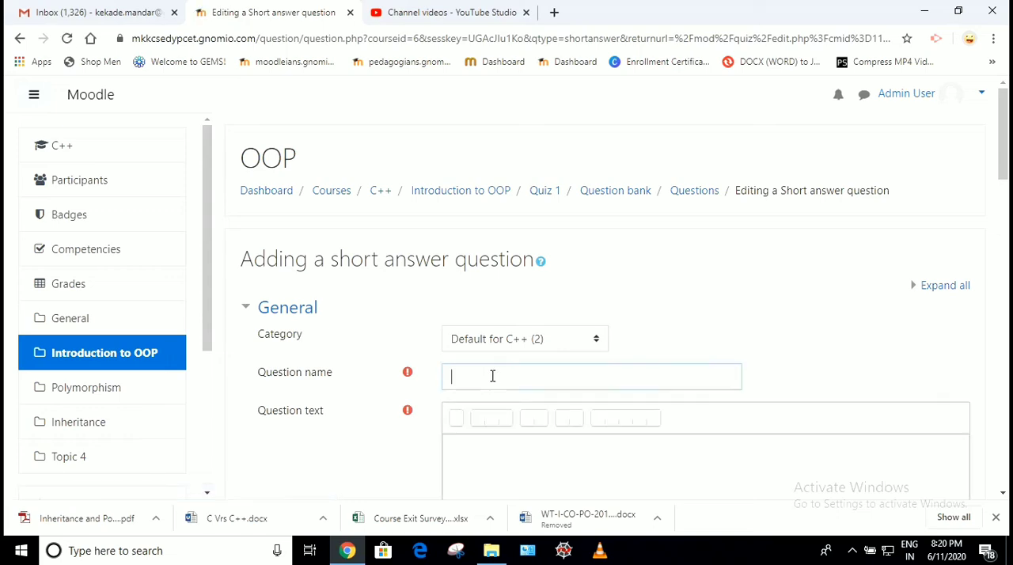
type("Q3.")
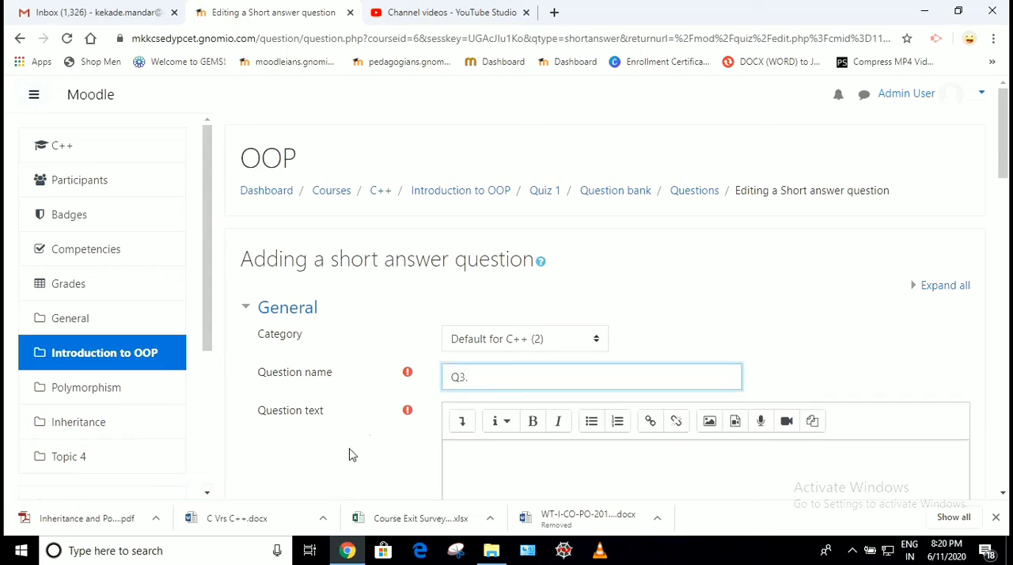
left_click(338, 452)
scroll(337, 452, "down", 2)
left_click(512, 335)
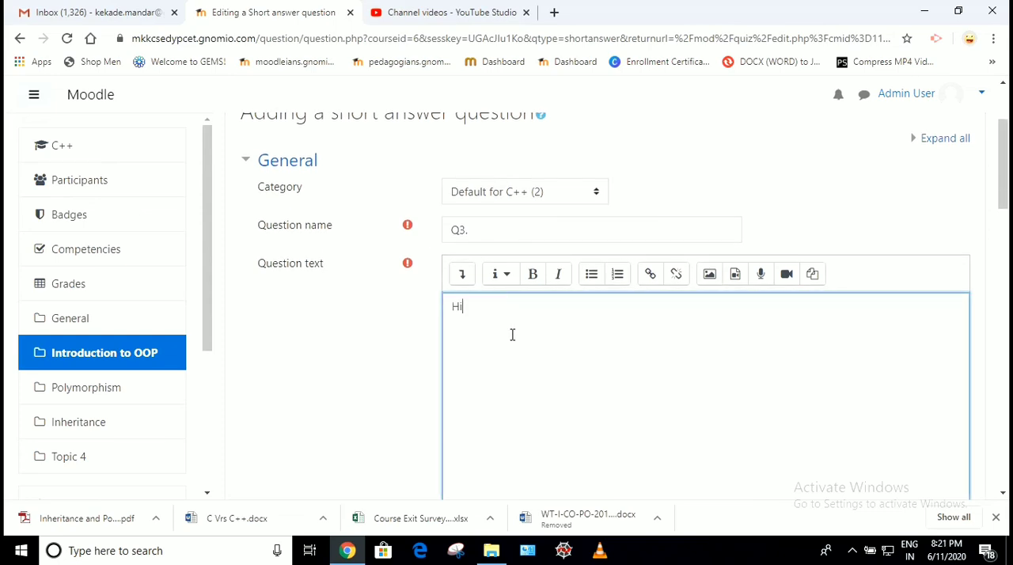
type("Hidding of Data is Called as")
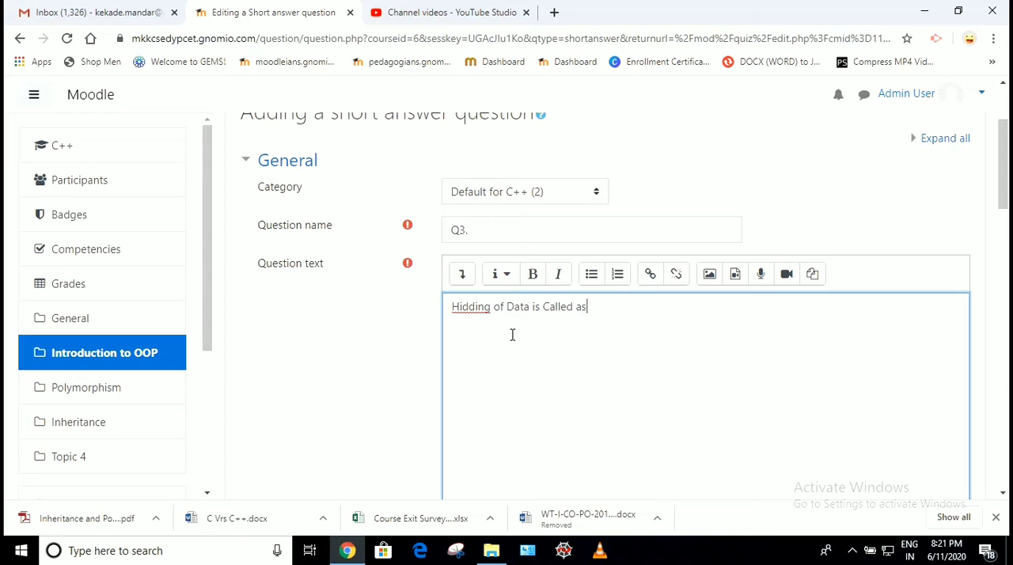
right_click(467, 306)
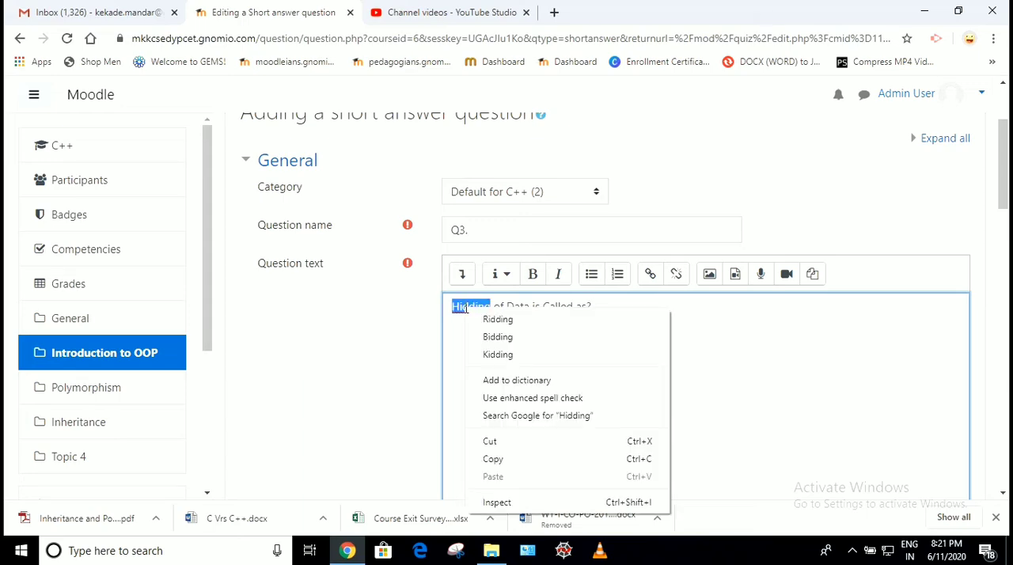
left_click(423, 346)
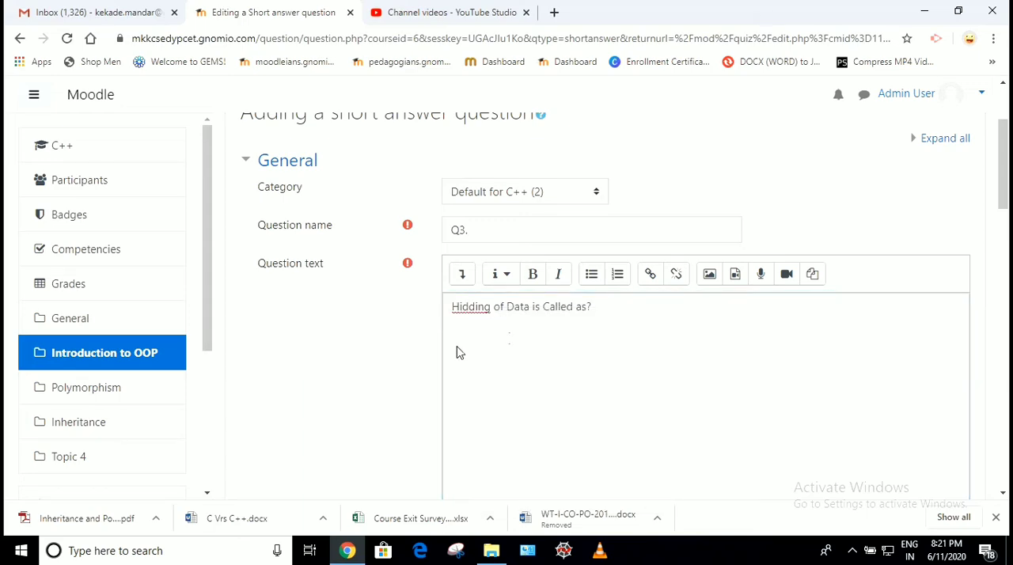
left_click(481, 334)
Enter "Data Abstration" as Answer 1 of the short answer question
scroll(481, 336, "down", 2)
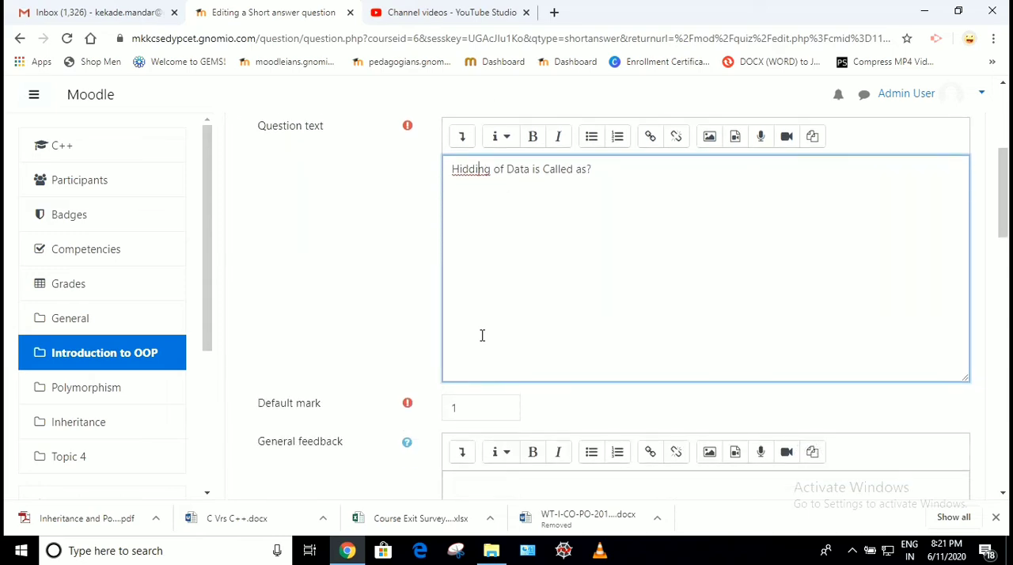
scroll(392, 323, "down", 5)
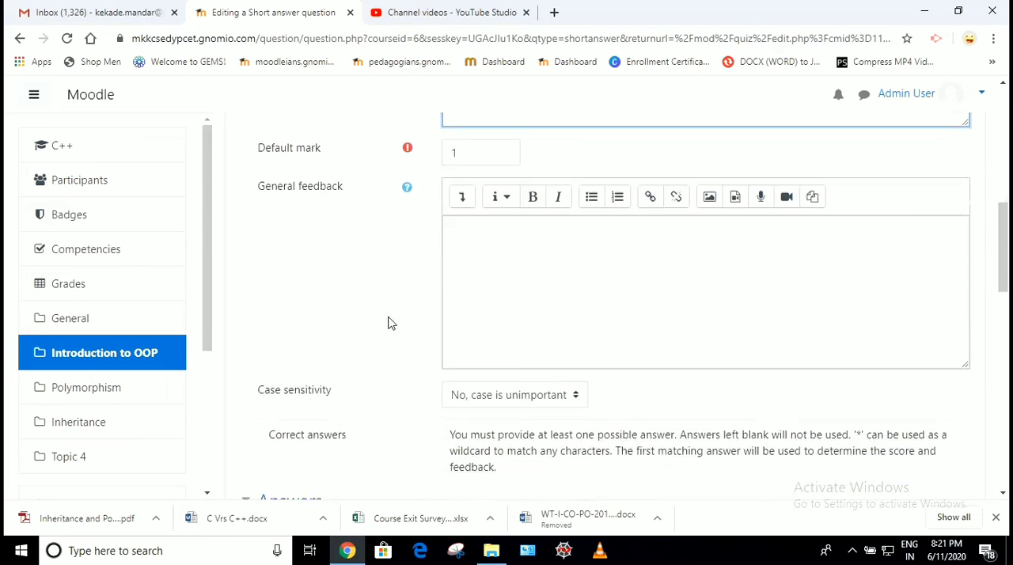
scroll(388, 322, "down", 3)
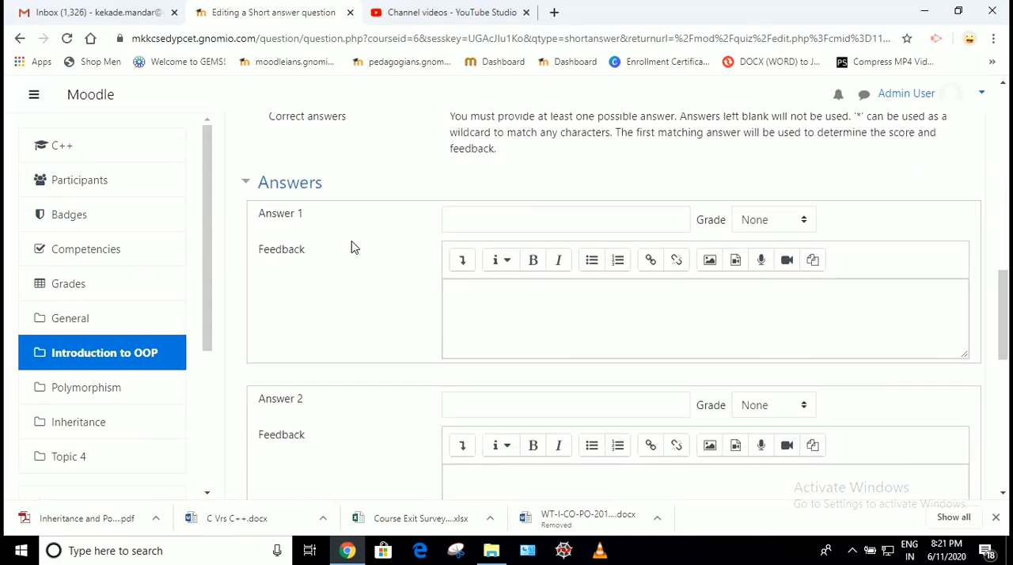
scroll(382, 274, "down", 3)
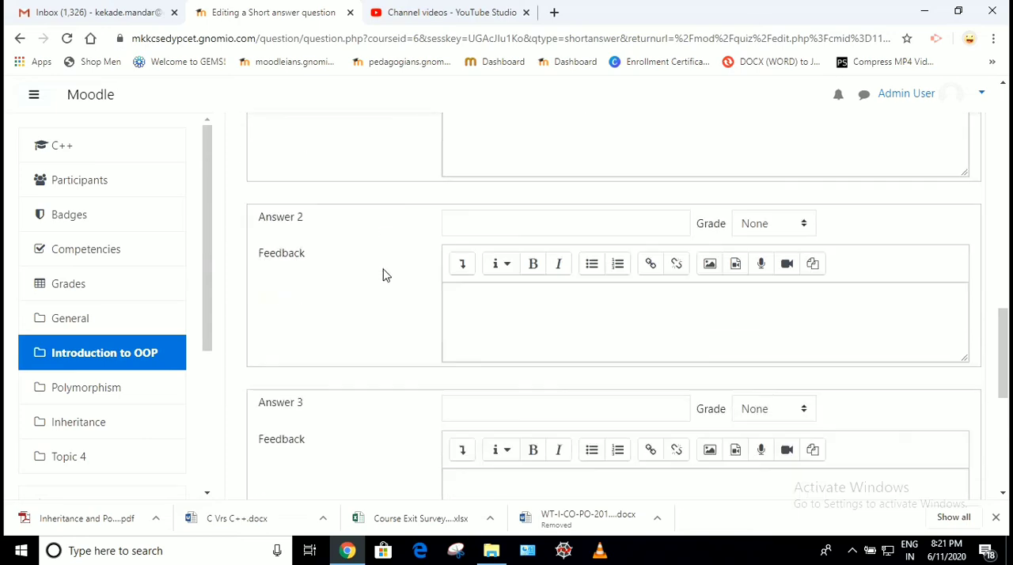
scroll(383, 275, "up", 2)
scroll(384, 274, "up", 1)
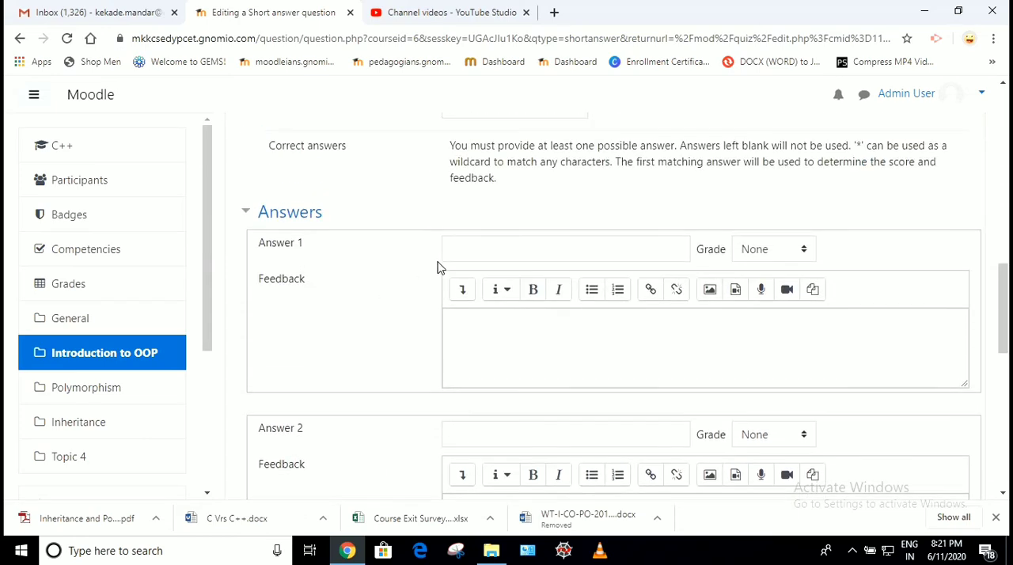
left_click(484, 254)
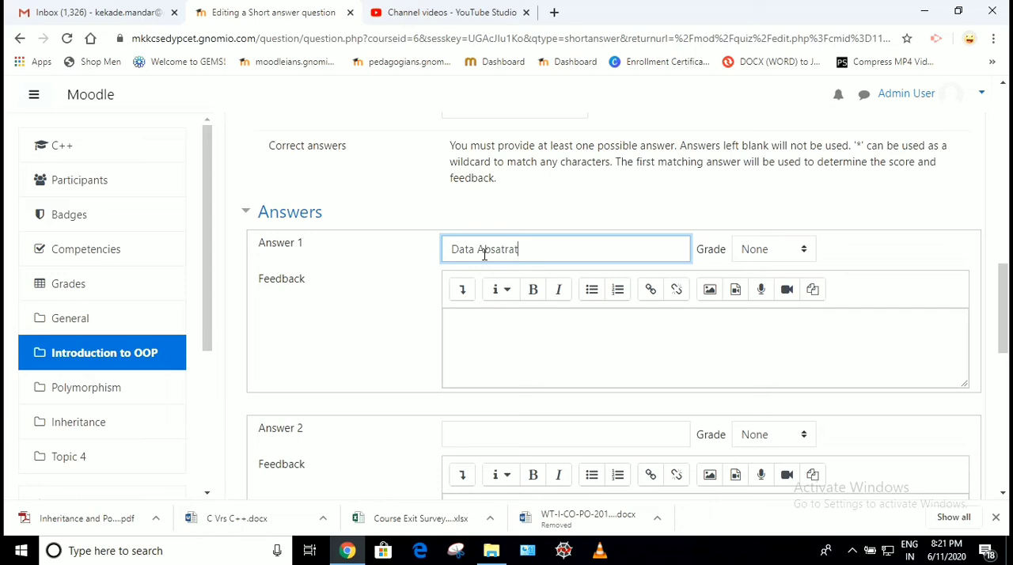
double_click(524, 252)
left_click(502, 250)
key("BackSpace")
left_click(402, 296)
scroll(413, 301, "down", 1)
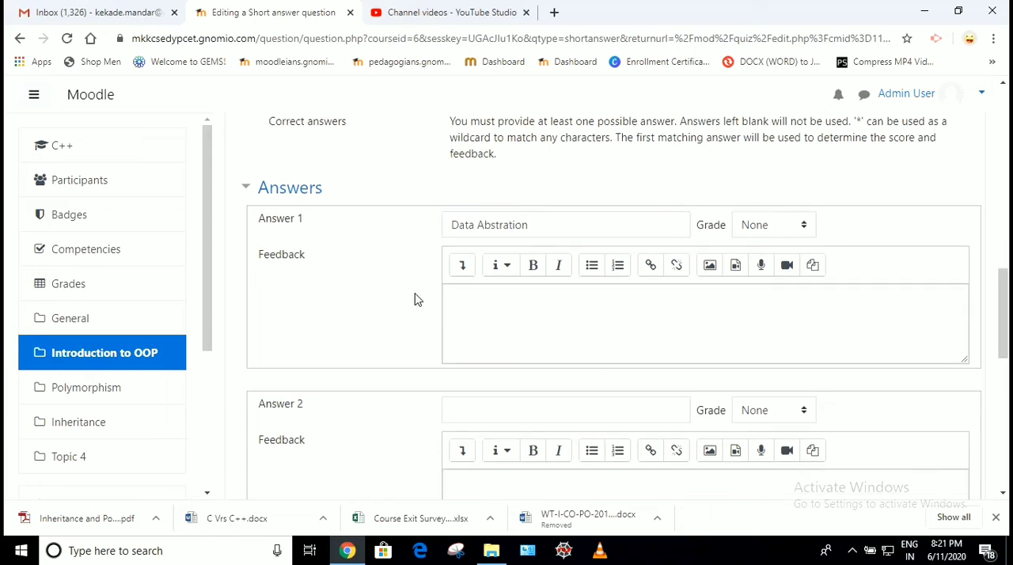
Enter "Inheritance" as Answer 2 and "Encapsulation" as Answer 3 of the short answer question
left_click(484, 407)
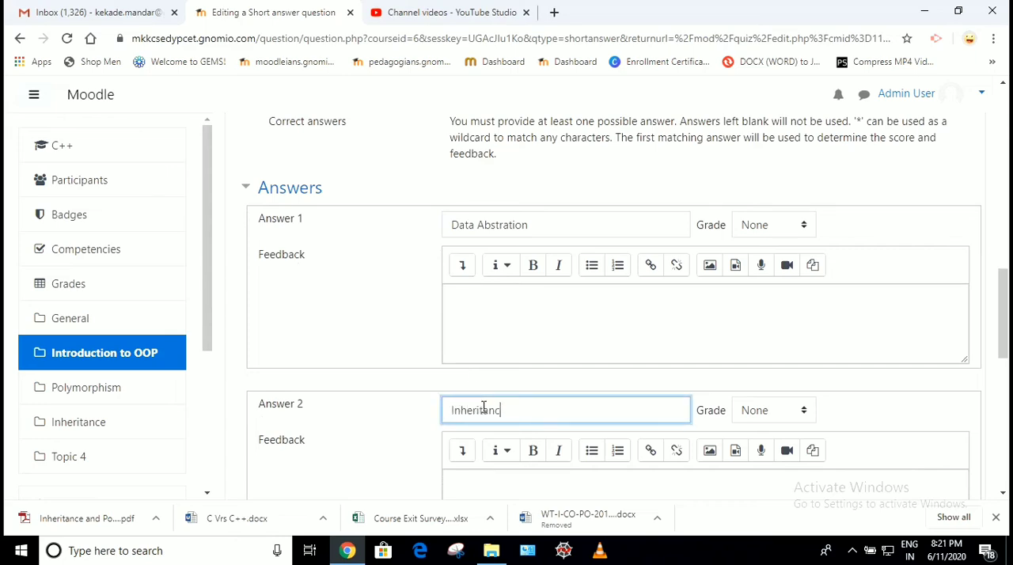
scroll(385, 446, "down", 4)
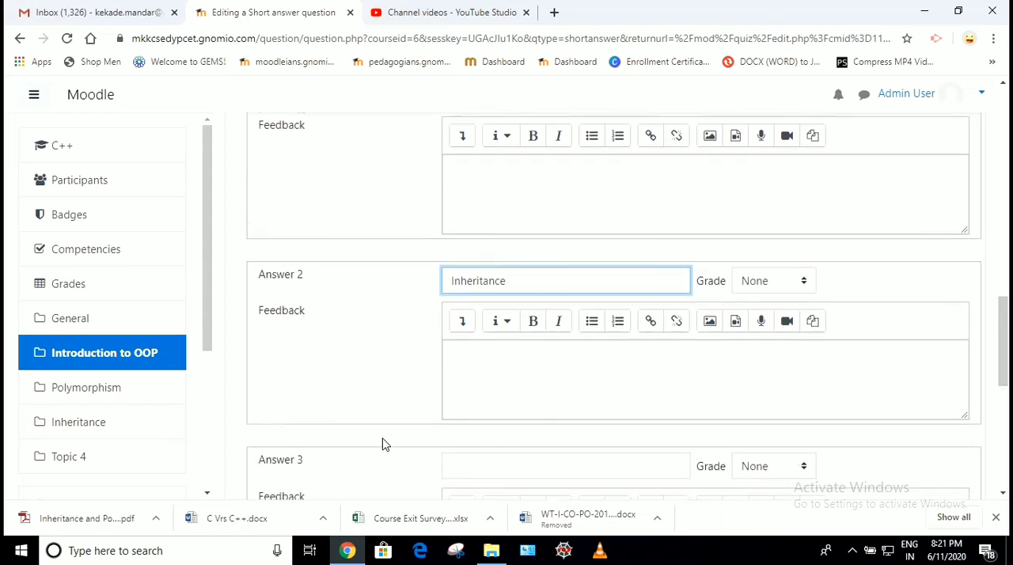
left_click(482, 319)
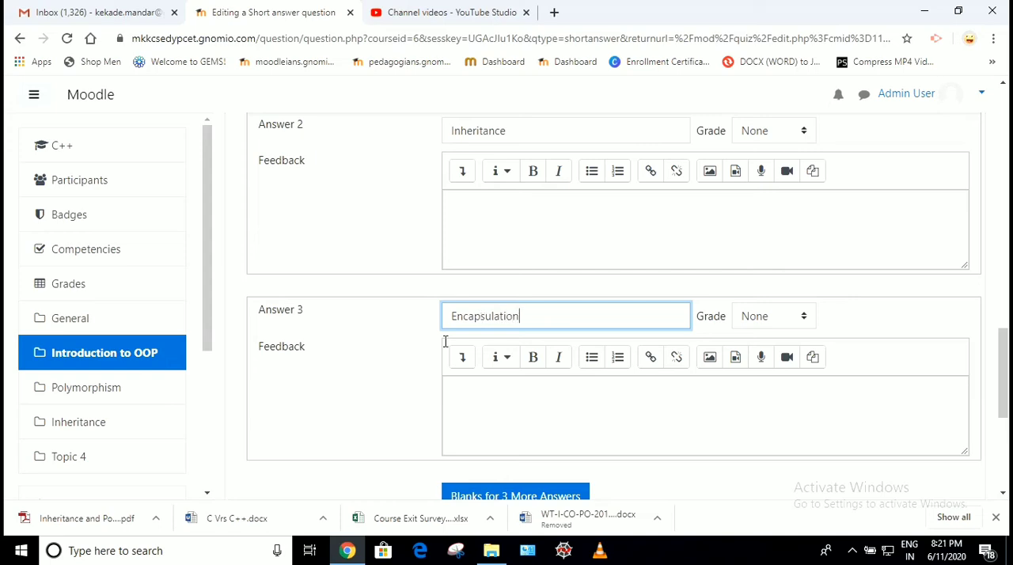
left_click(362, 400)
scroll(362, 400, "down", 2)
scroll(362, 396, "up", 2)
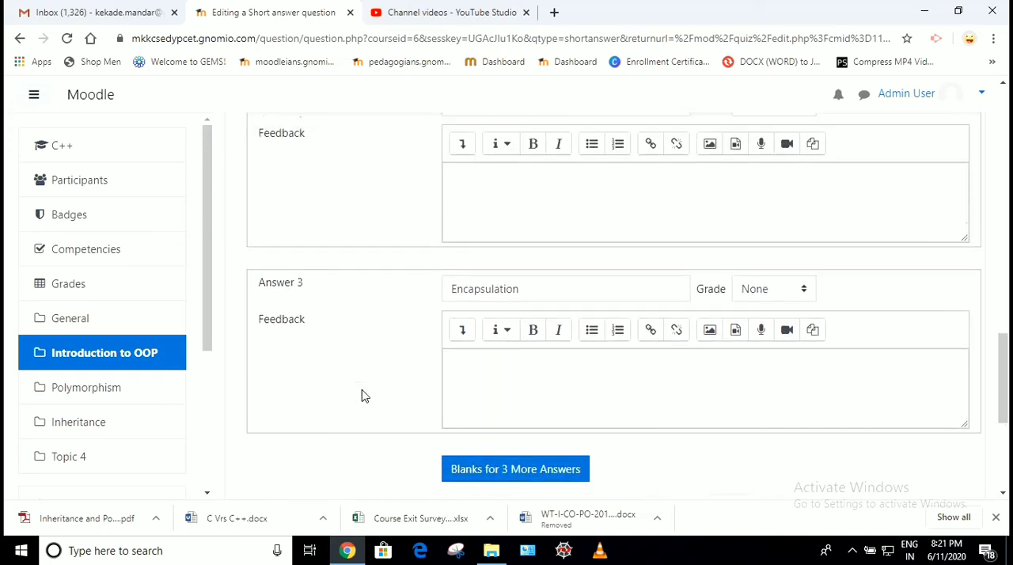
scroll(363, 396, "up", 4)
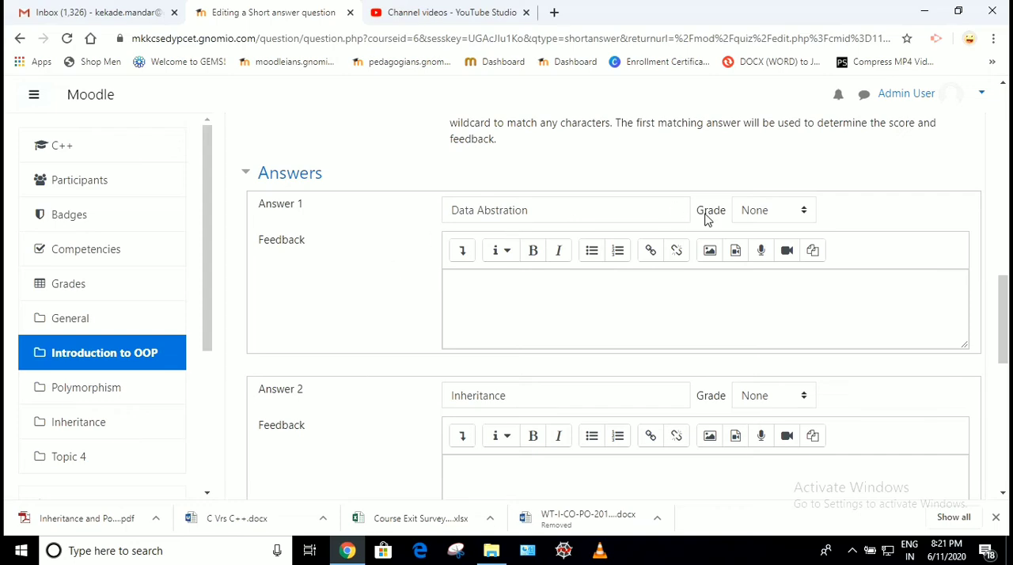
Set the grade of Answer 1, "Data Abstration", to 100% and save the short answer question
left_click(805, 213)
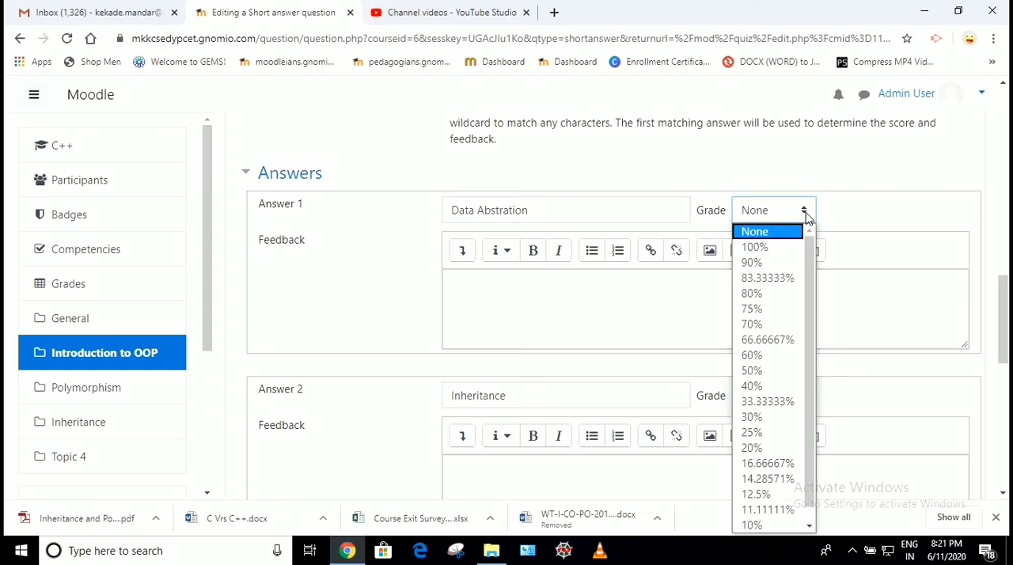
left_click(769, 247)
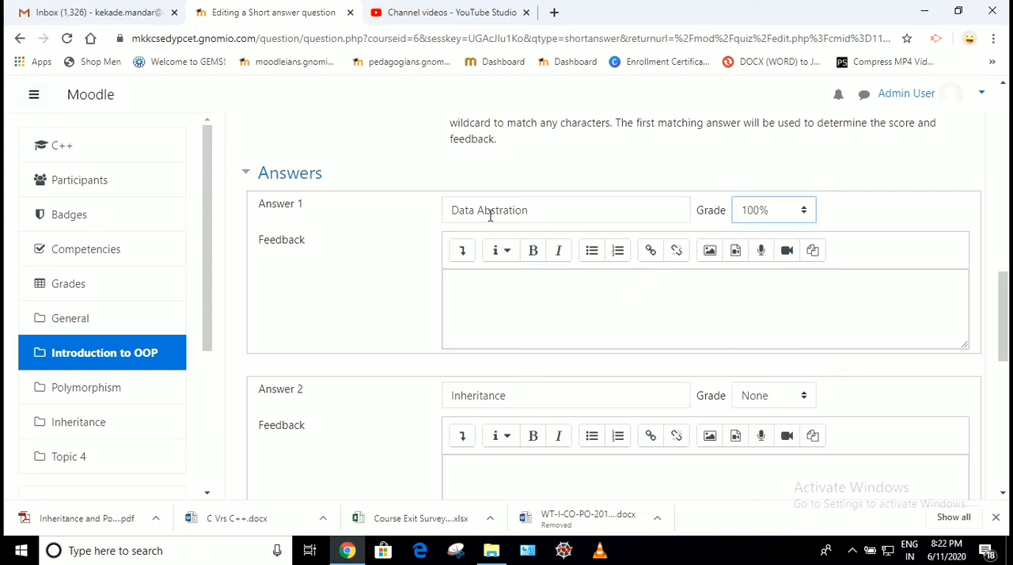
left_click(405, 253)
scroll(405, 253, "down", 8)
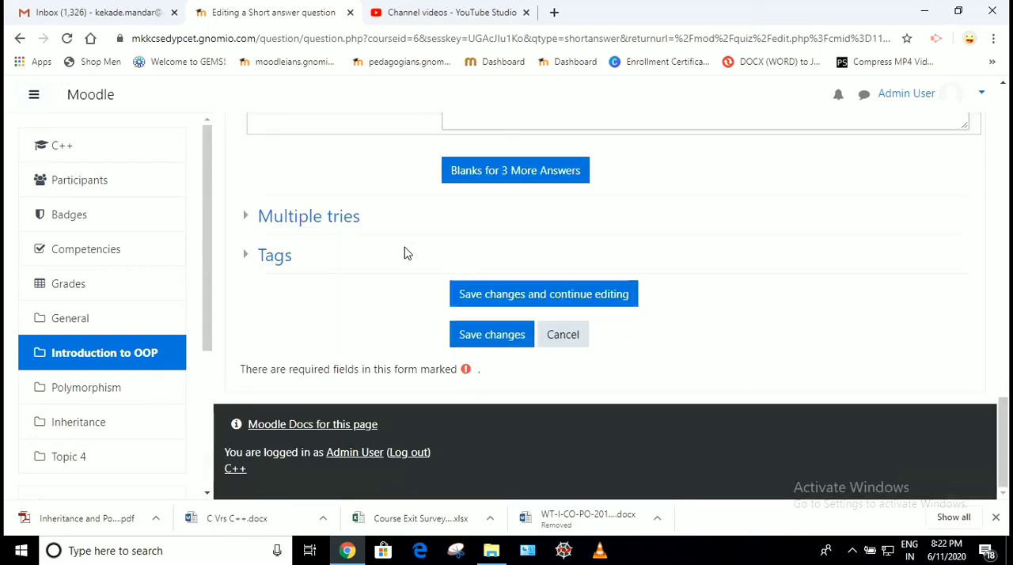
left_click(472, 348)
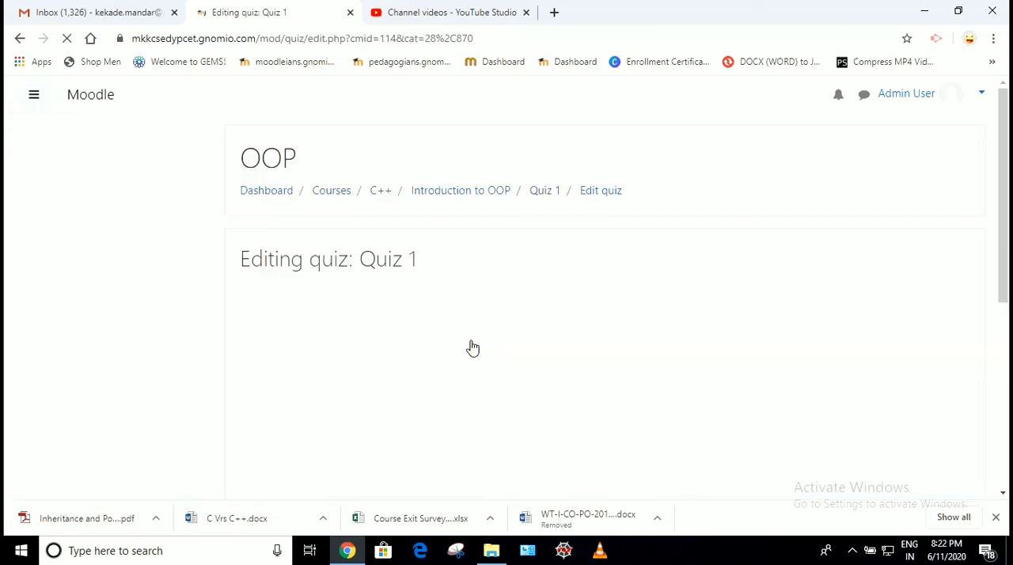
Preview question Q3 from the Quiz 1 question list, check its question text, and close the preview
scroll(499, 250, "down", 4)
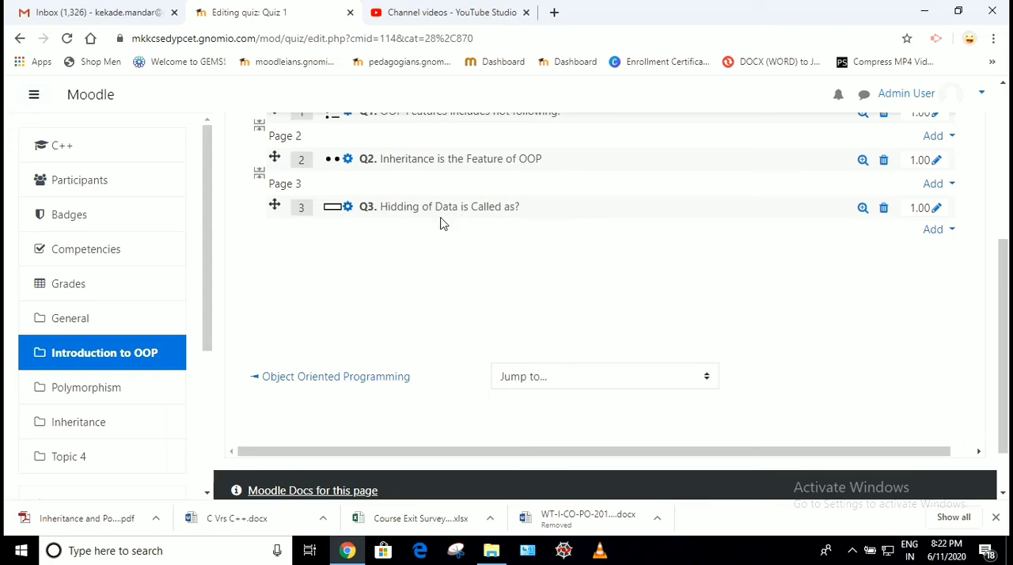
scroll(439, 225, "up", 1)
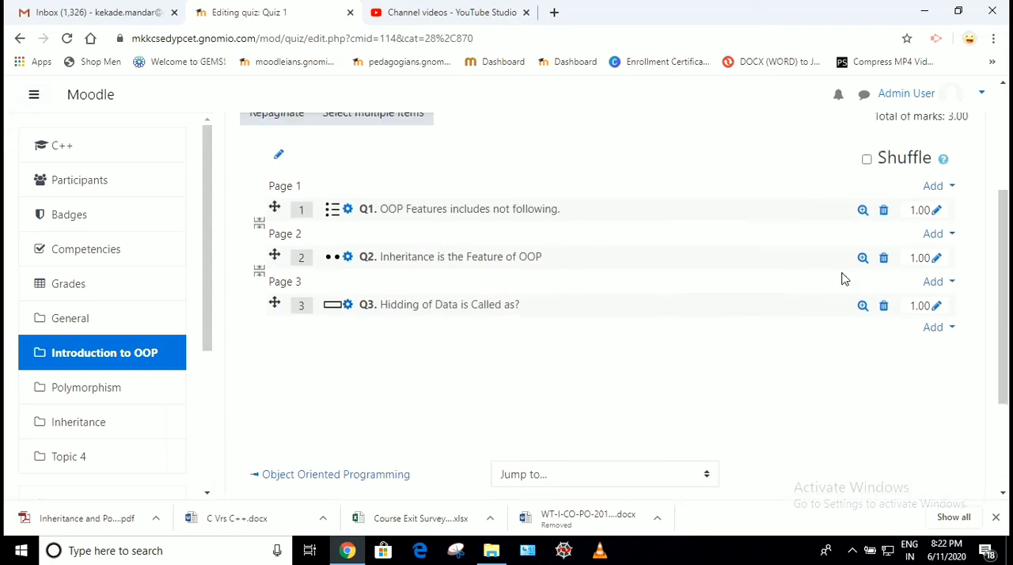
left_click(863, 306)
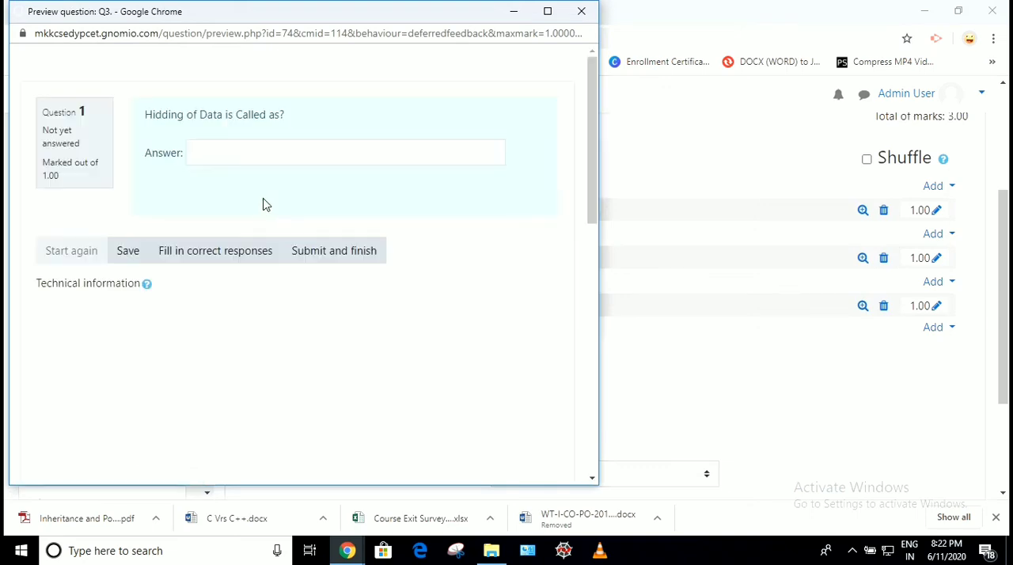
left_click_drag(171, 115, 291, 117)
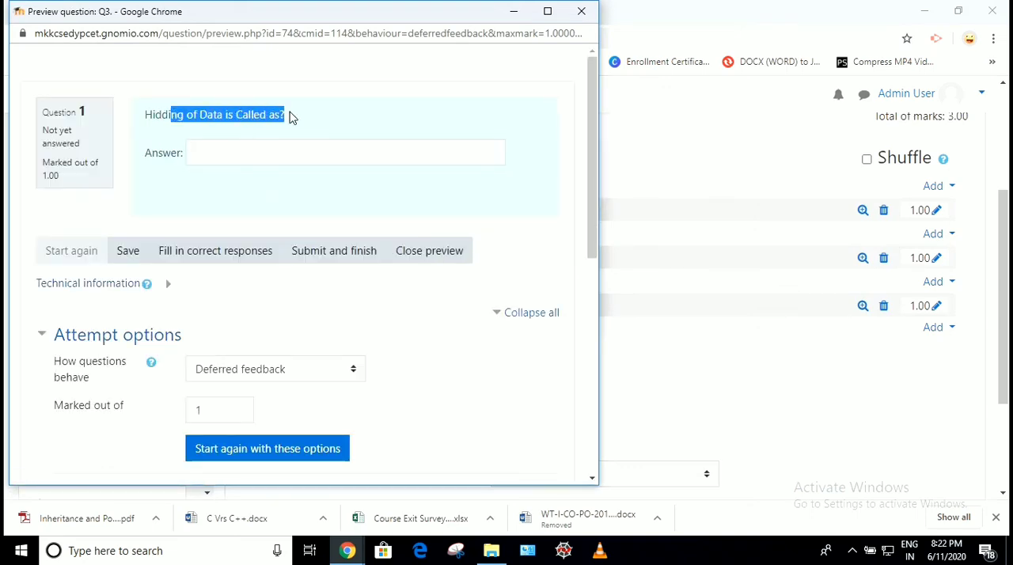
left_click(293, 117)
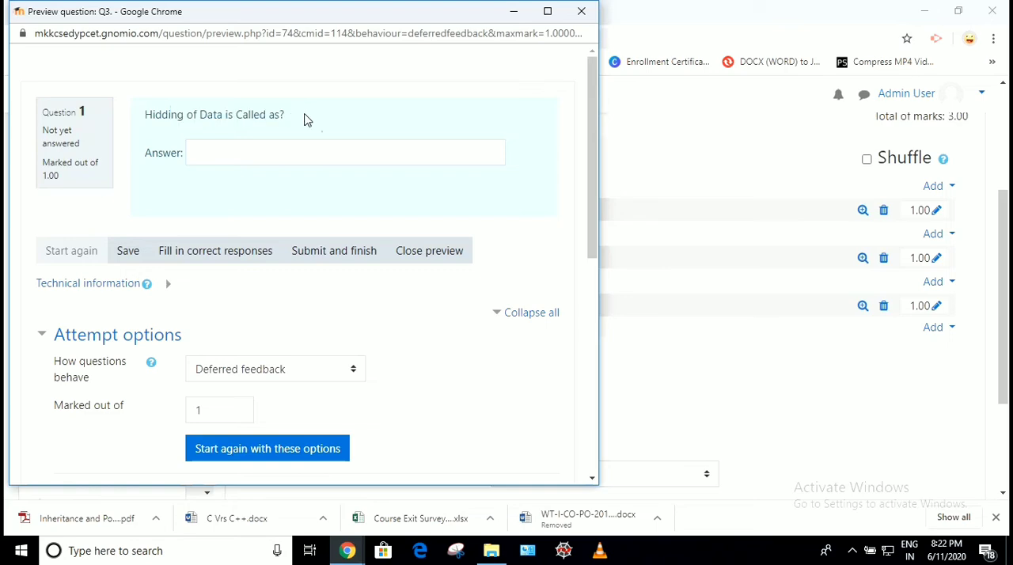
left_click(580, 13)
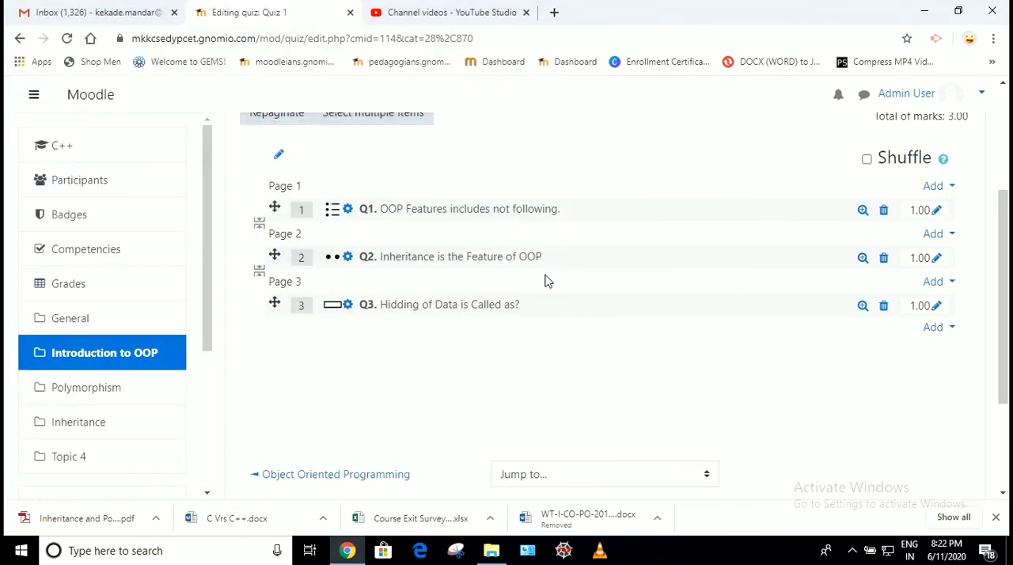
Enable shuffling of the questions in Quiz 1 and save the quiz's maximum grade
scroll(544, 281, "up", 1)
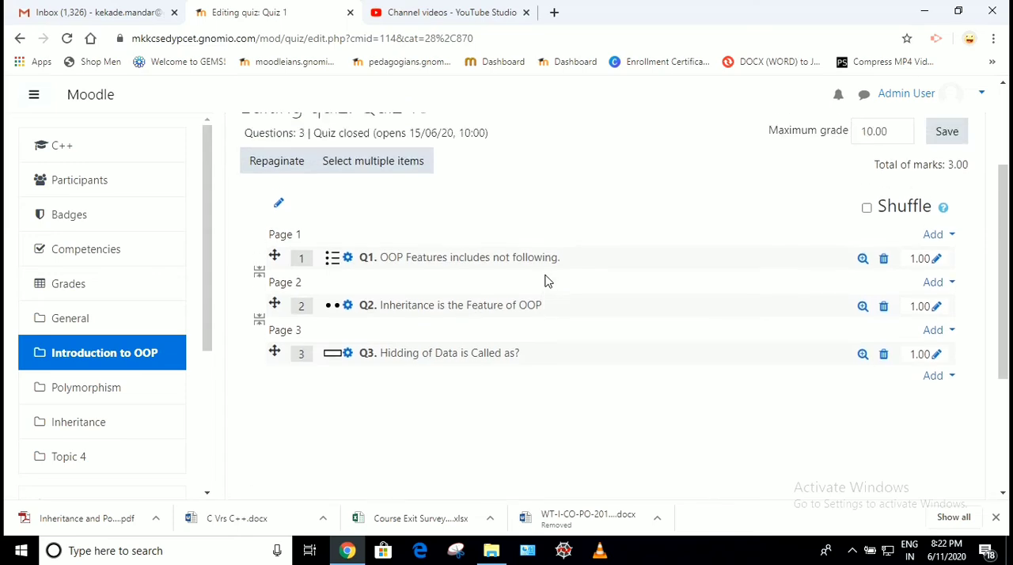
scroll(545, 281, "down", 3)
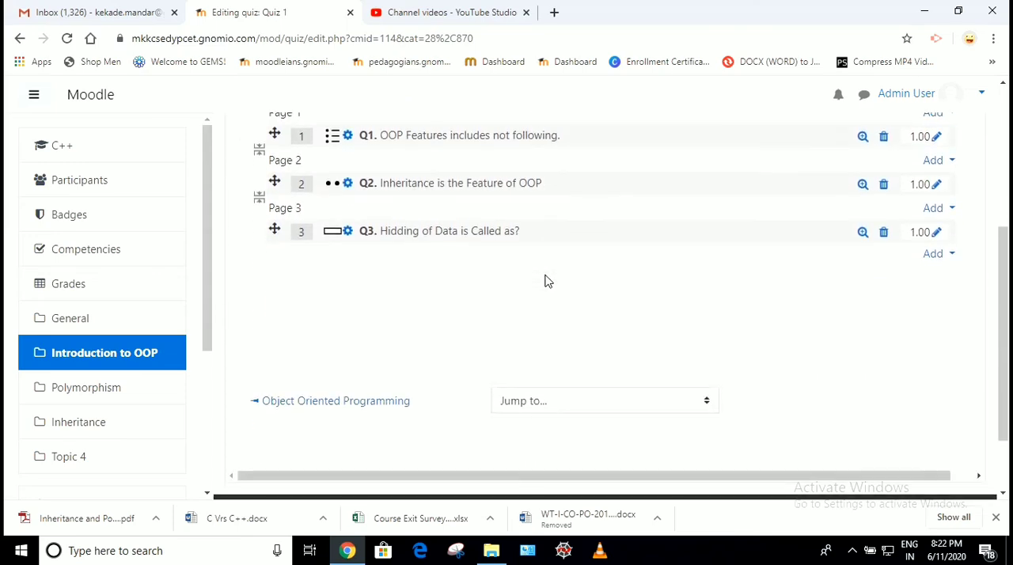
scroll(545, 280, "up", 2)
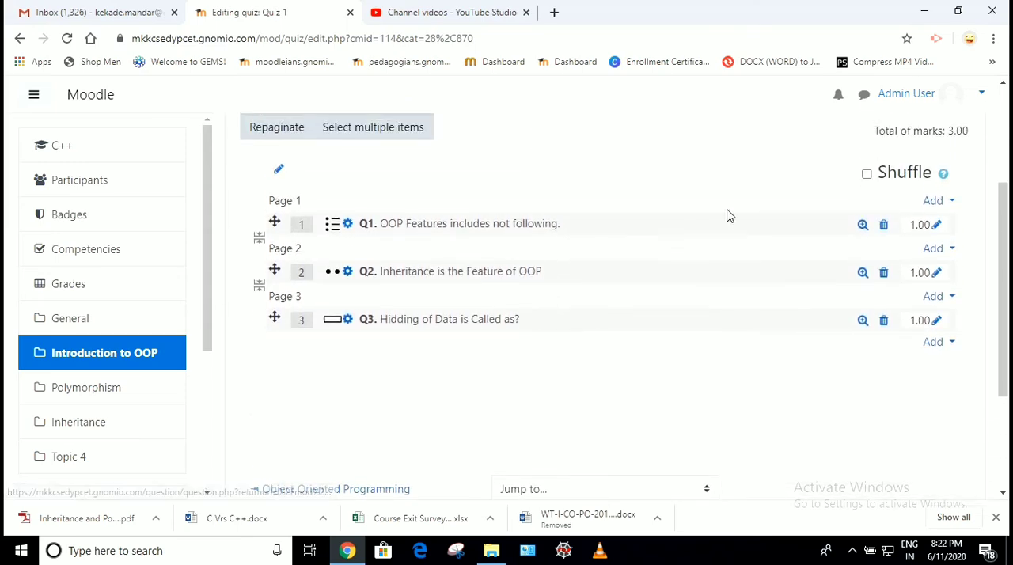
left_click(868, 175)
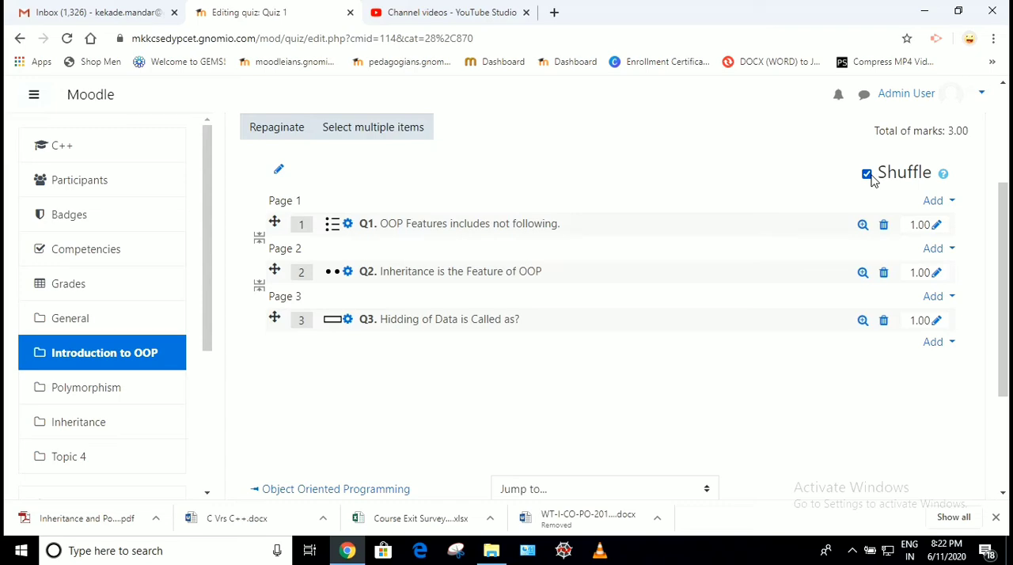
scroll(873, 181, "up", 2)
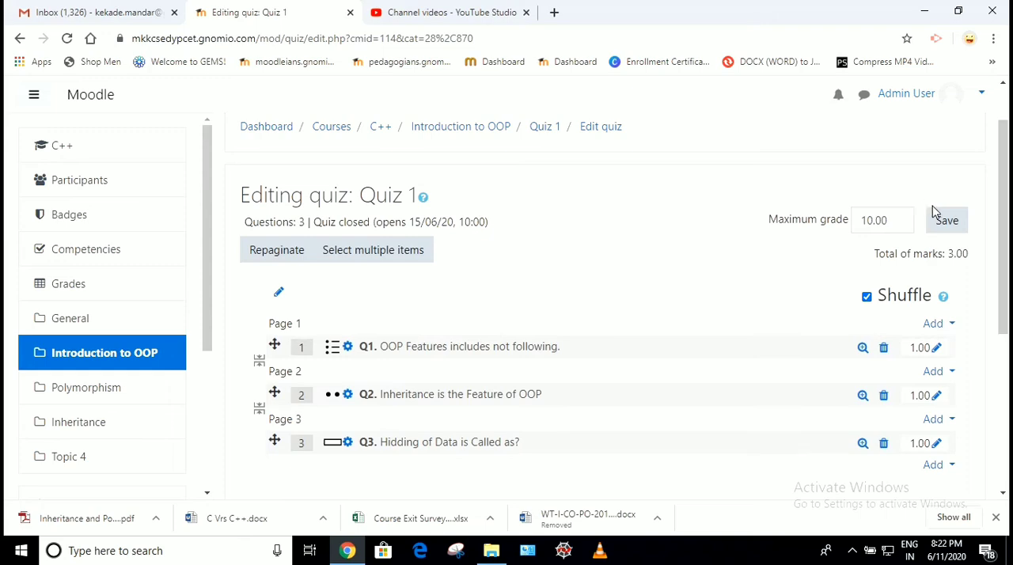
left_click(946, 222)
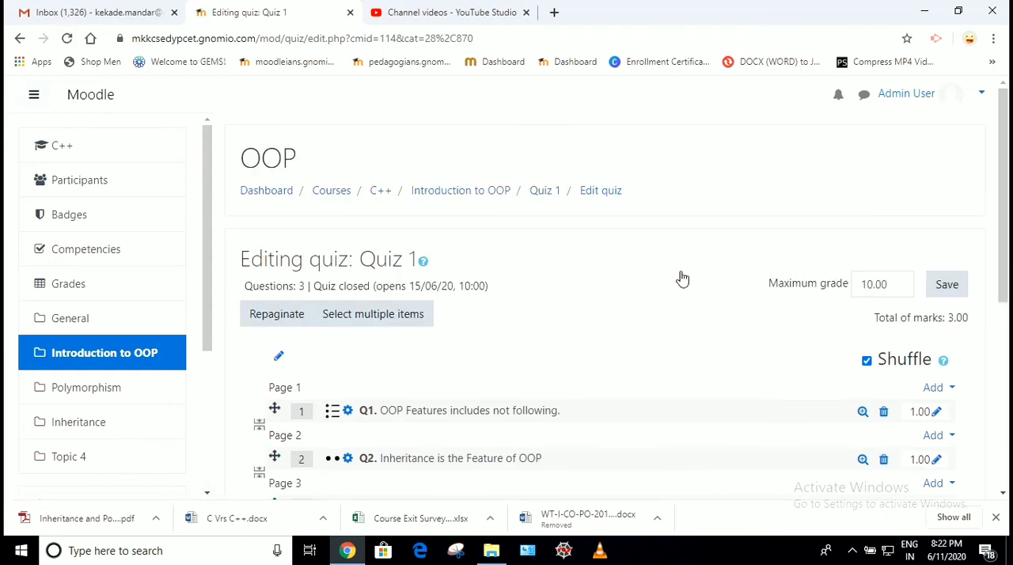
Open Quiz 1 from the Introduction to OOP section of the course and review its attempts, availability and time limit details
scroll(682, 278, "down", 5)
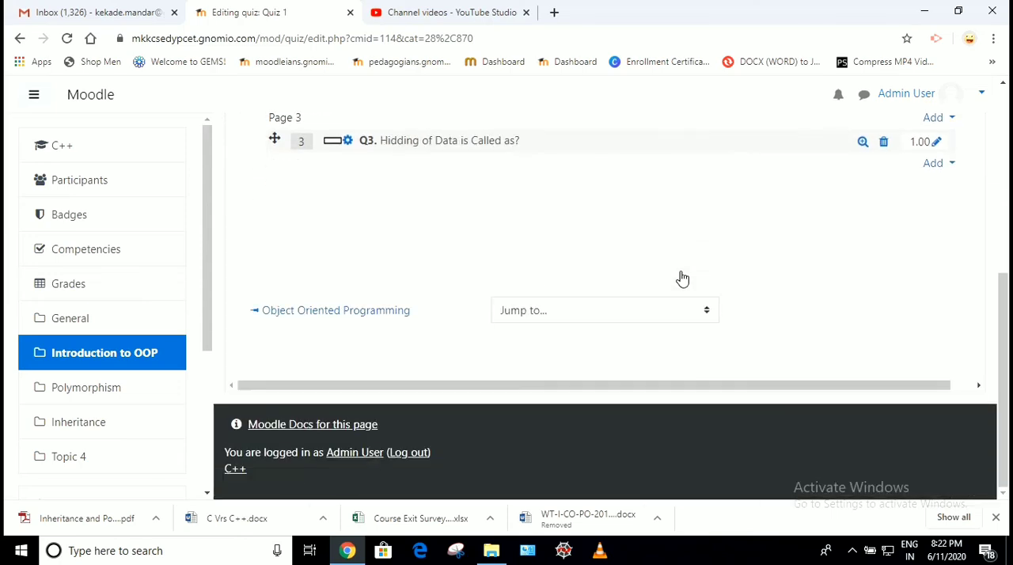
left_click(76, 363)
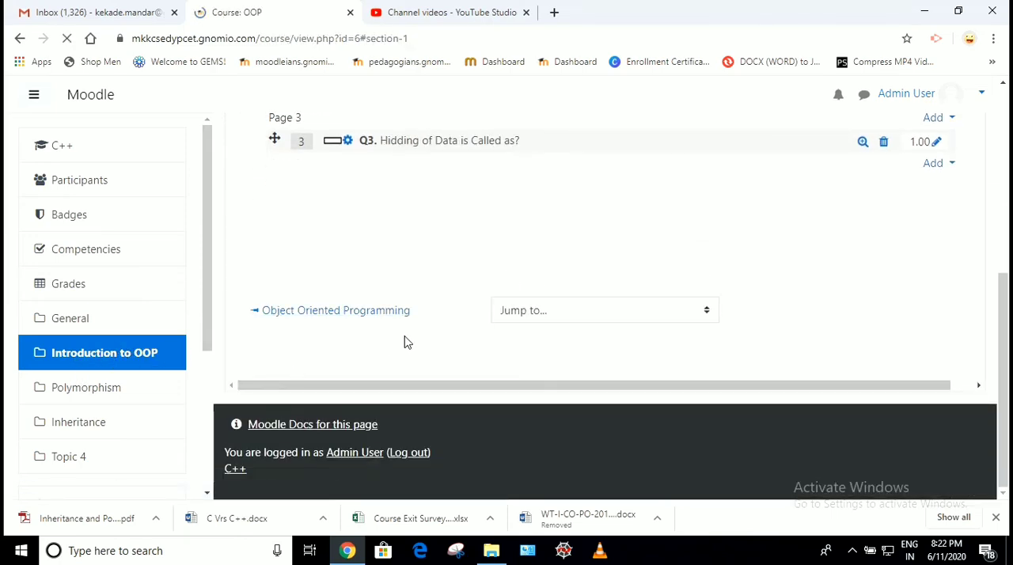
scroll(404, 338, "down", 1)
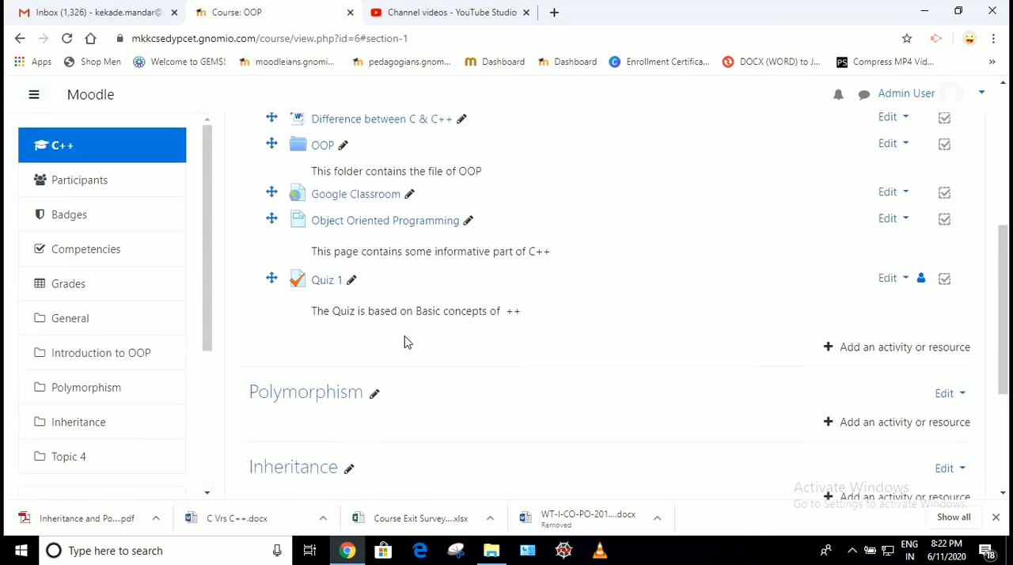
scroll(327, 262, "up", 1)
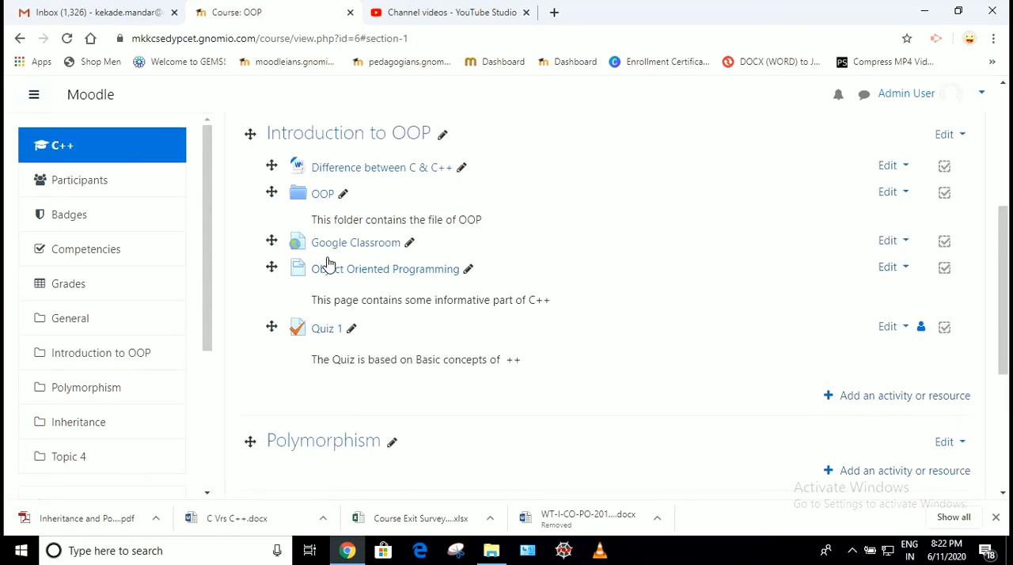
left_click(325, 330)
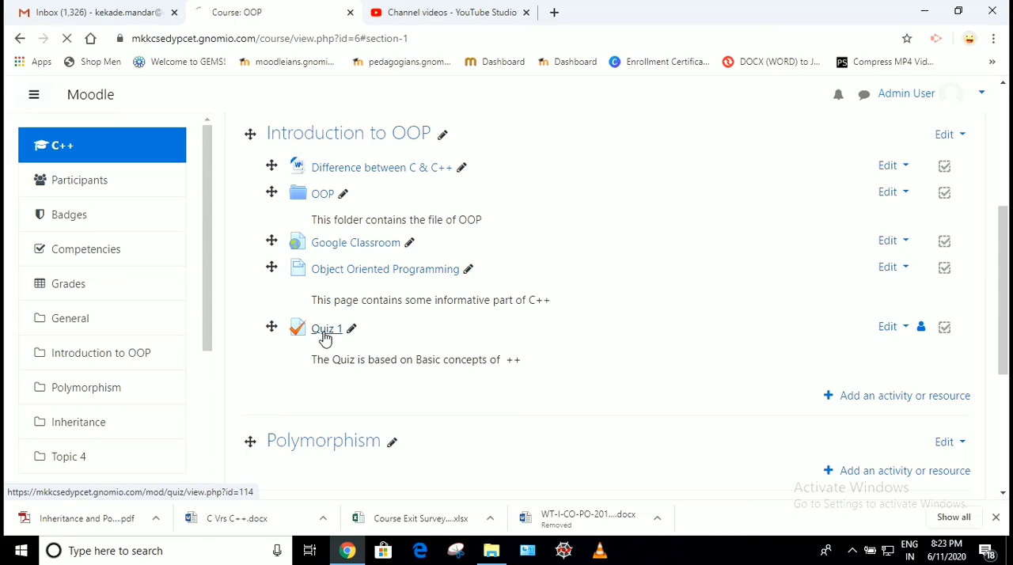
scroll(463, 308, "down", 4)
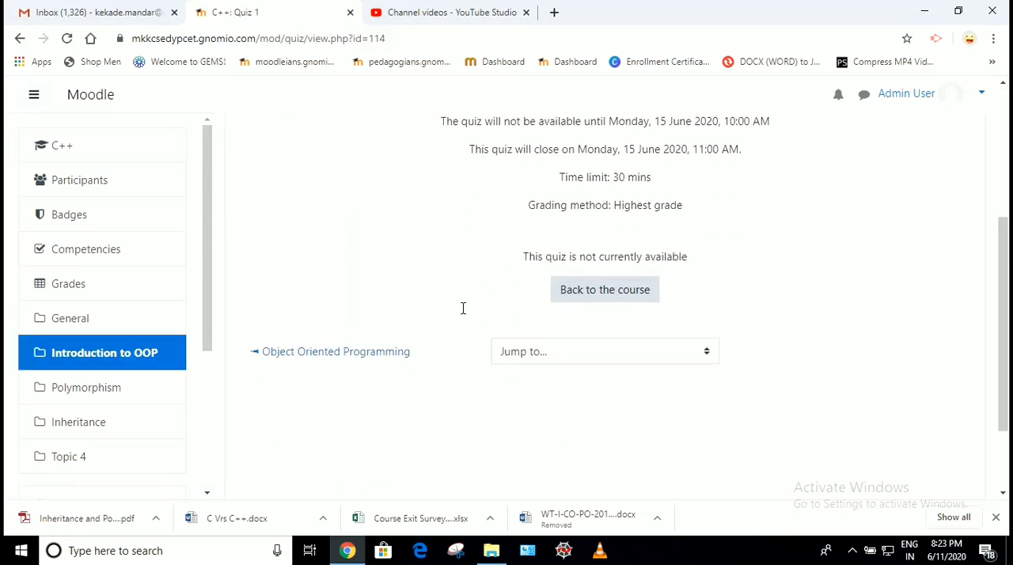
scroll(463, 308, "up", 2)
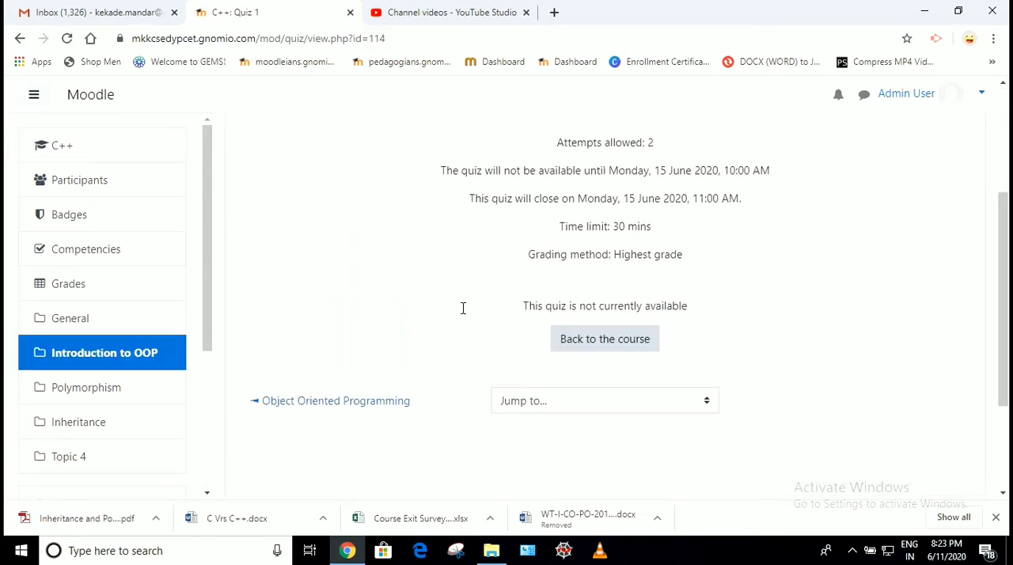
scroll(512, 170, "up", 1)
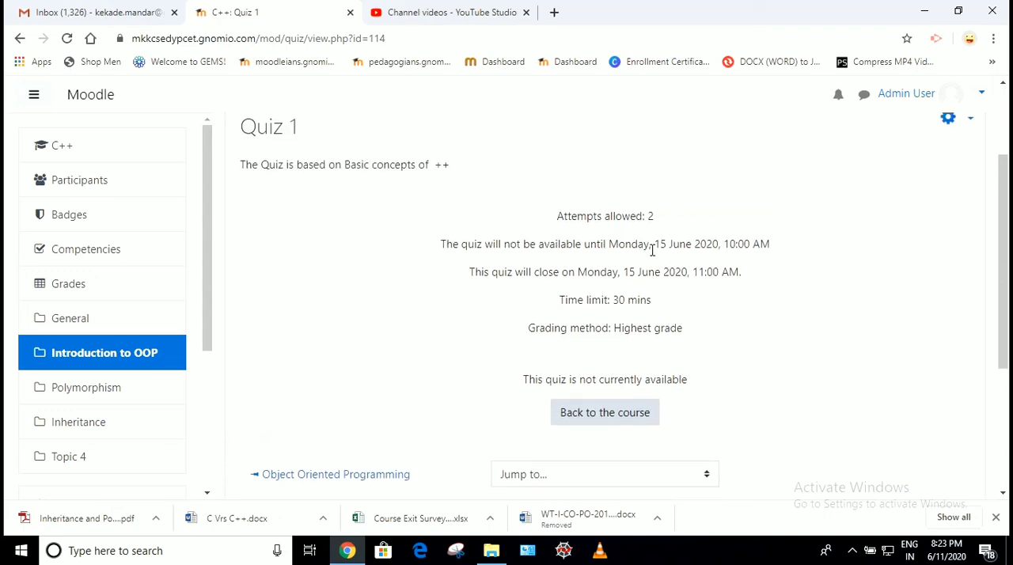
scroll(652, 250, "down", 1)
scroll(652, 250, "up", 1)
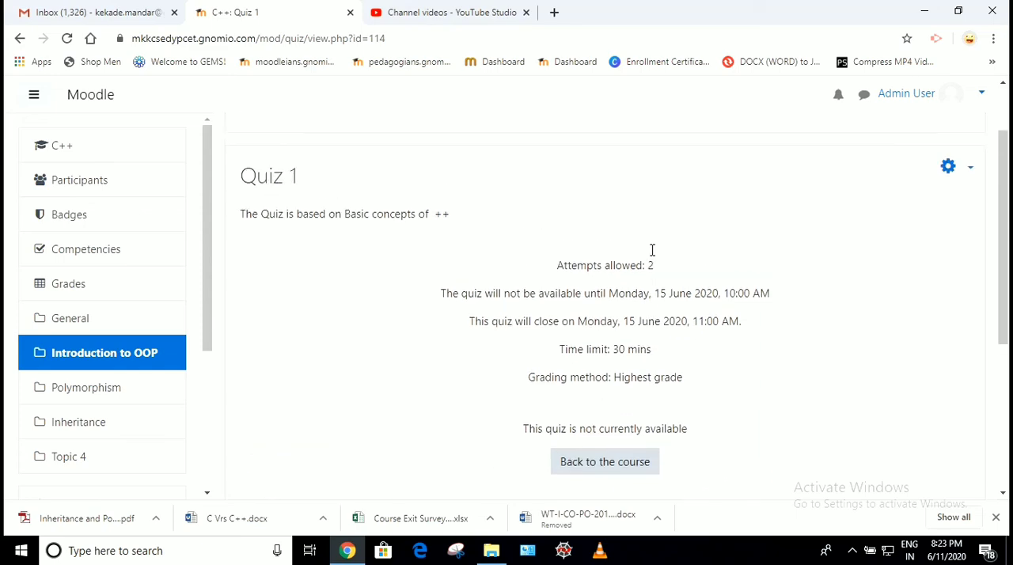
Disable the open and close dates in Quiz 1's timing settings, then save and return to the course
left_click(967, 171)
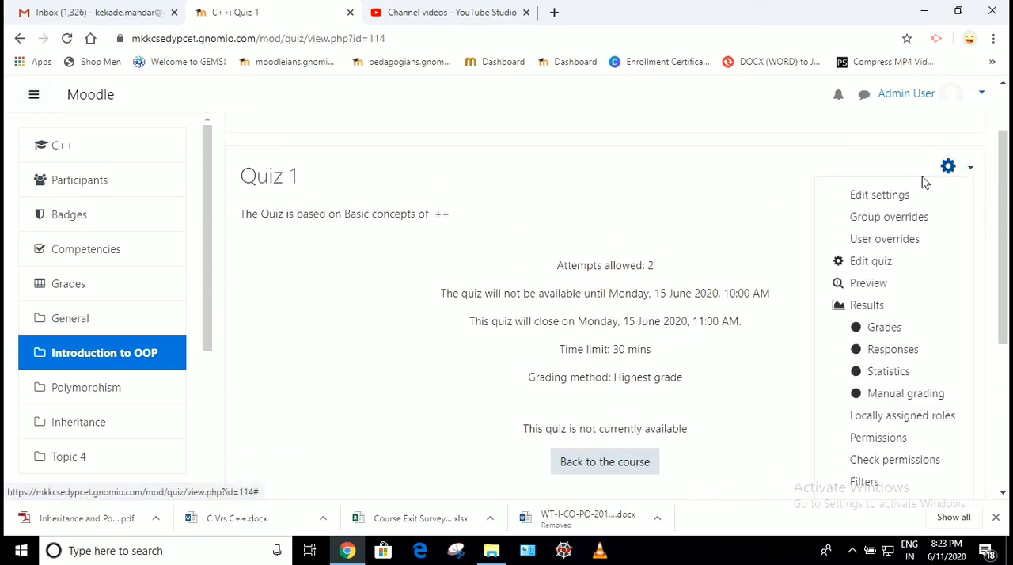
left_click(864, 197)
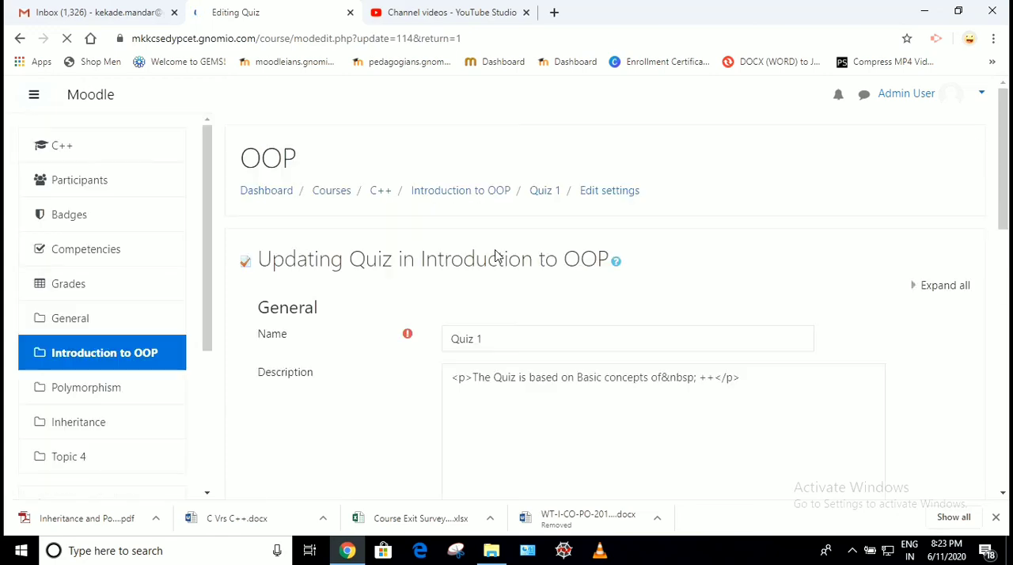
scroll(496, 256, "down", 5)
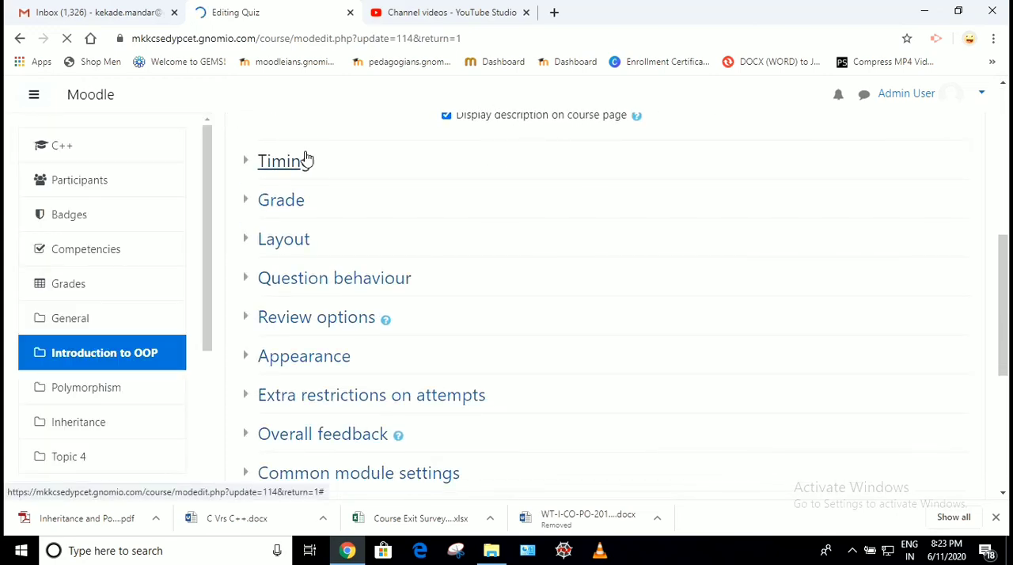
left_click(304, 162)
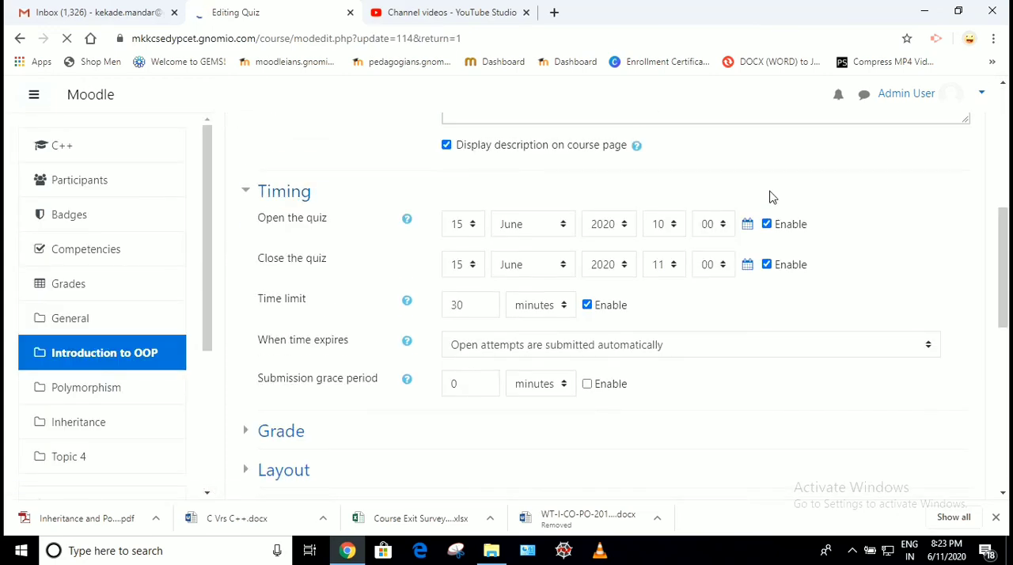
left_click(767, 224)
left_click(767, 264)
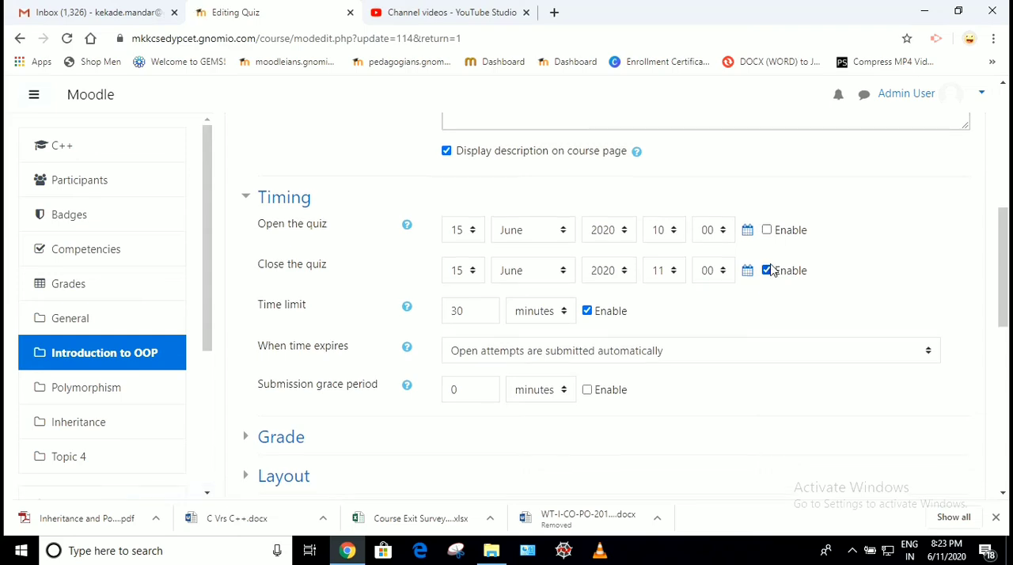
scroll(771, 270, "down", 5)
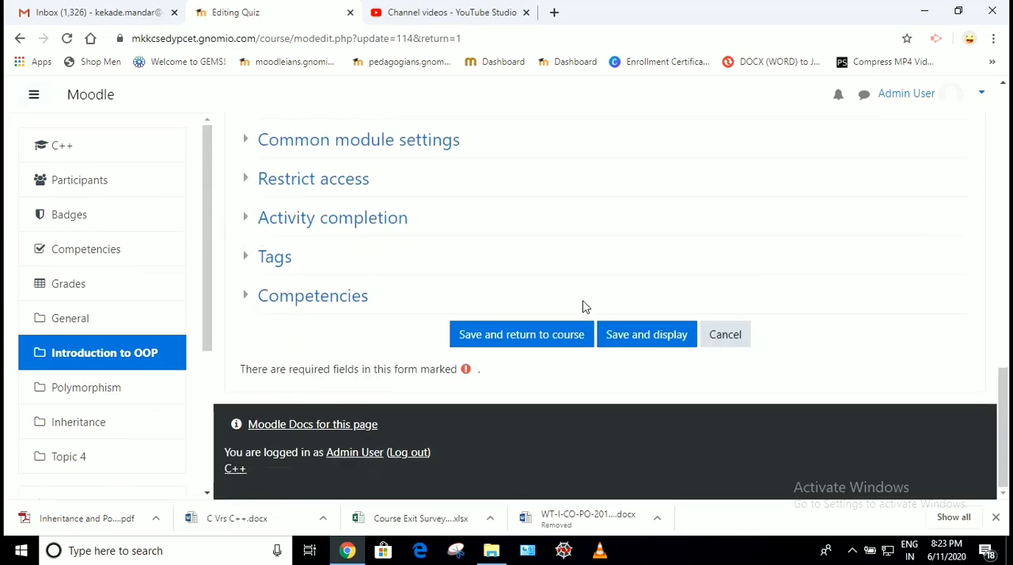
left_click(530, 345)
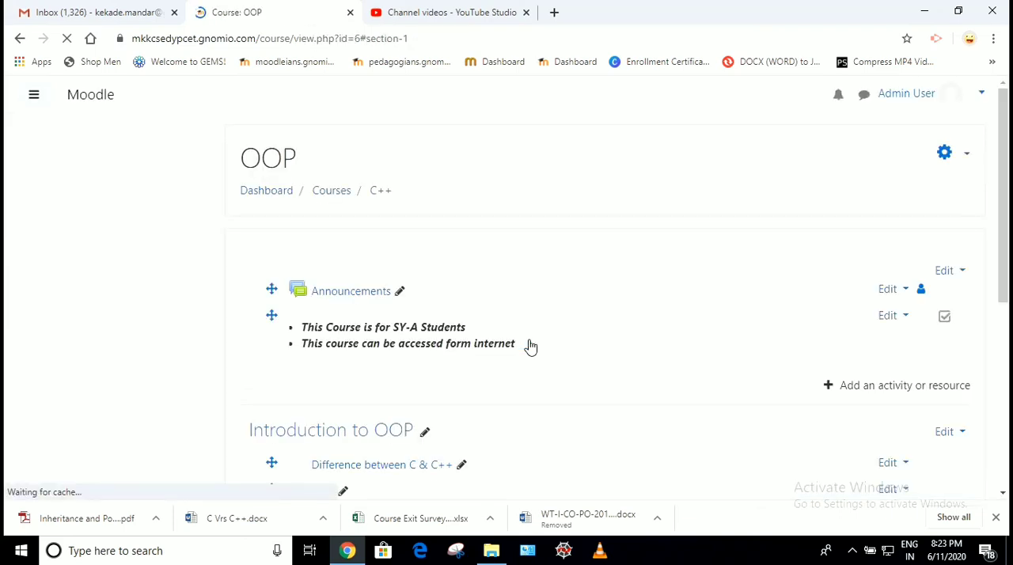
Open Quiz 1 from the course page and check its number of allowed attempts
scroll(427, 301, "down", 10)
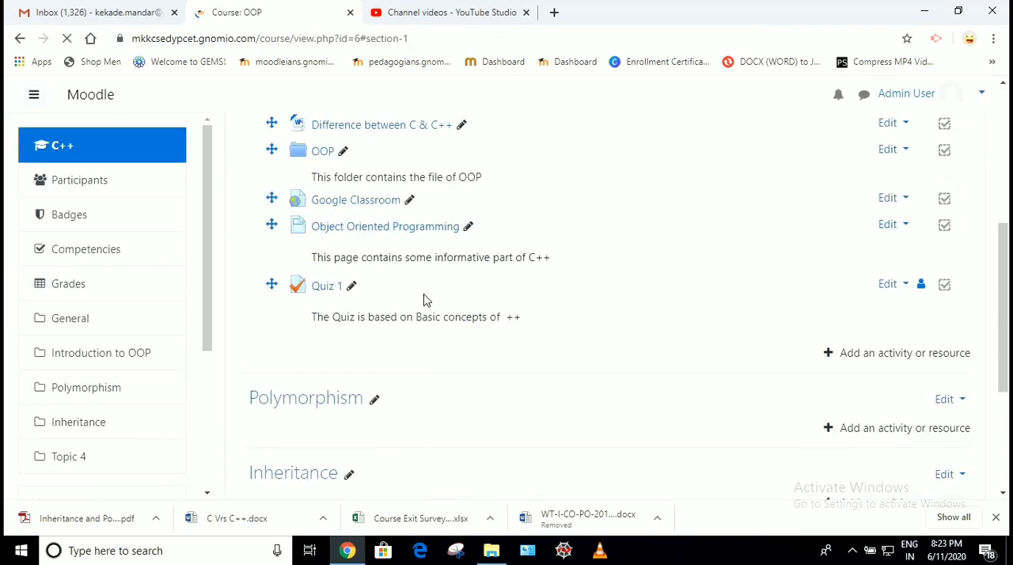
left_click(324, 299)
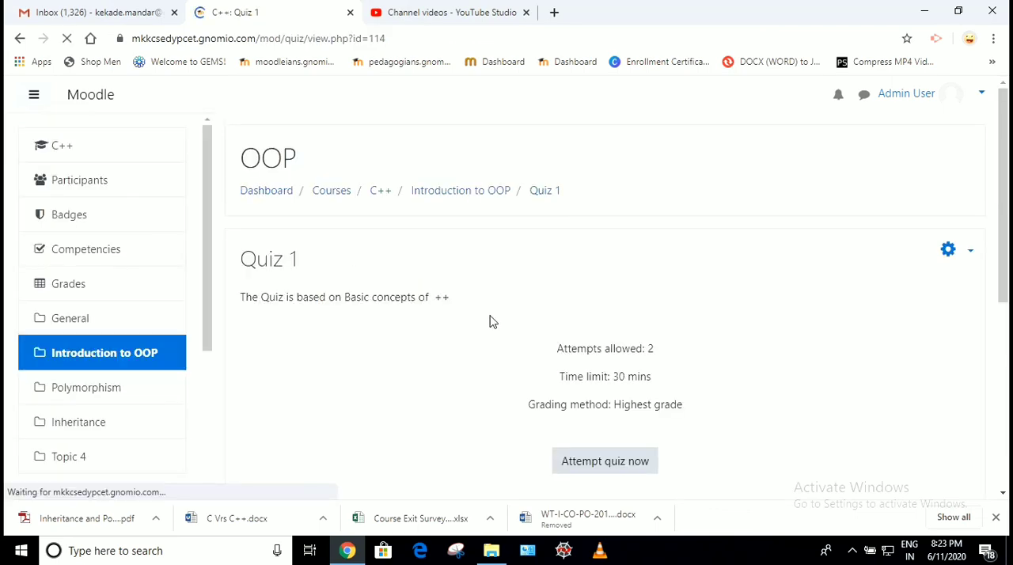
scroll(488, 320, "down", 2)
left_click_drag(566, 230, 665, 233)
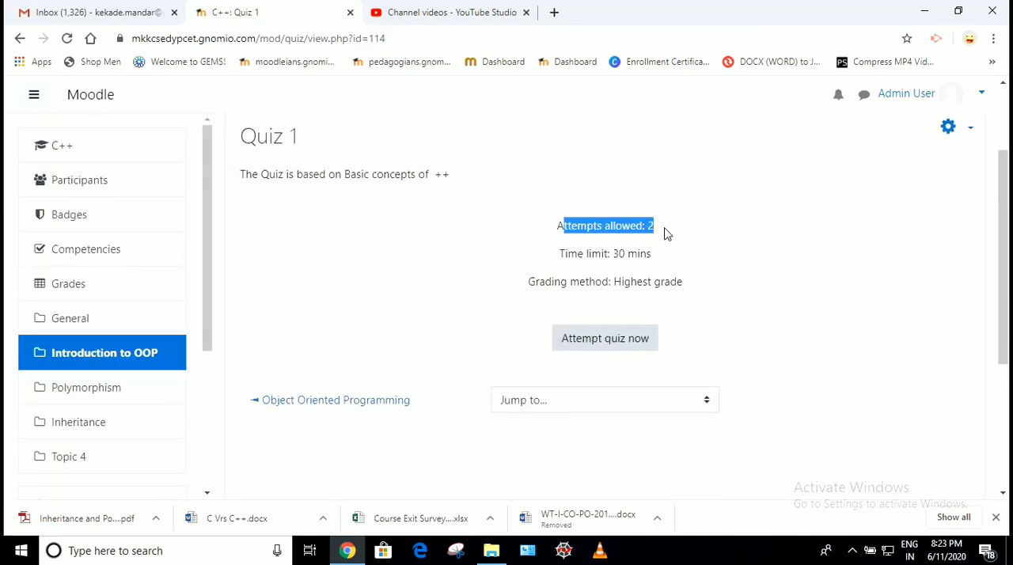
Check Quiz 1's time limit and start a timed attempt at the quiz
left_click_drag(611, 255, 656, 257)
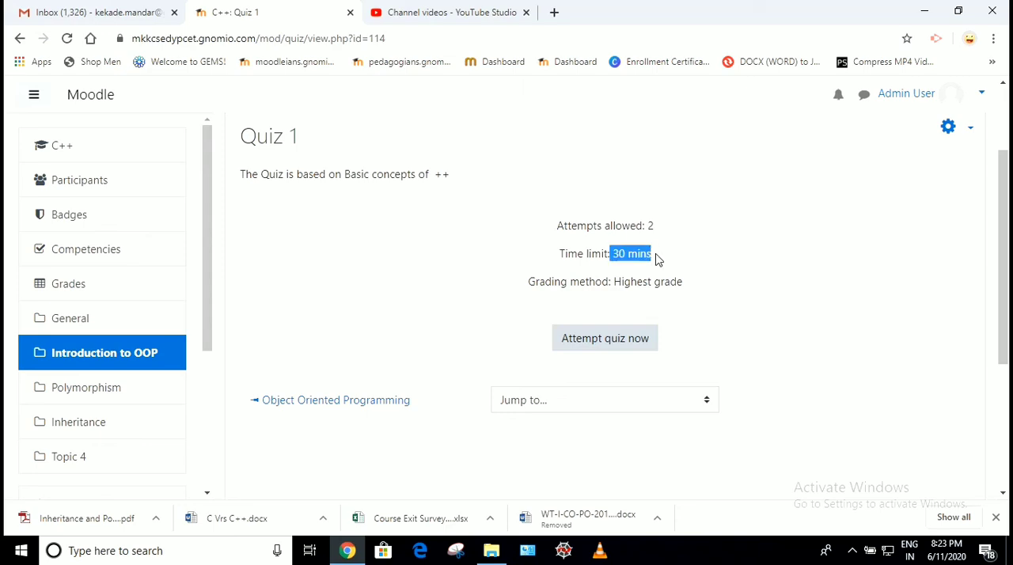
left_click(593, 339)
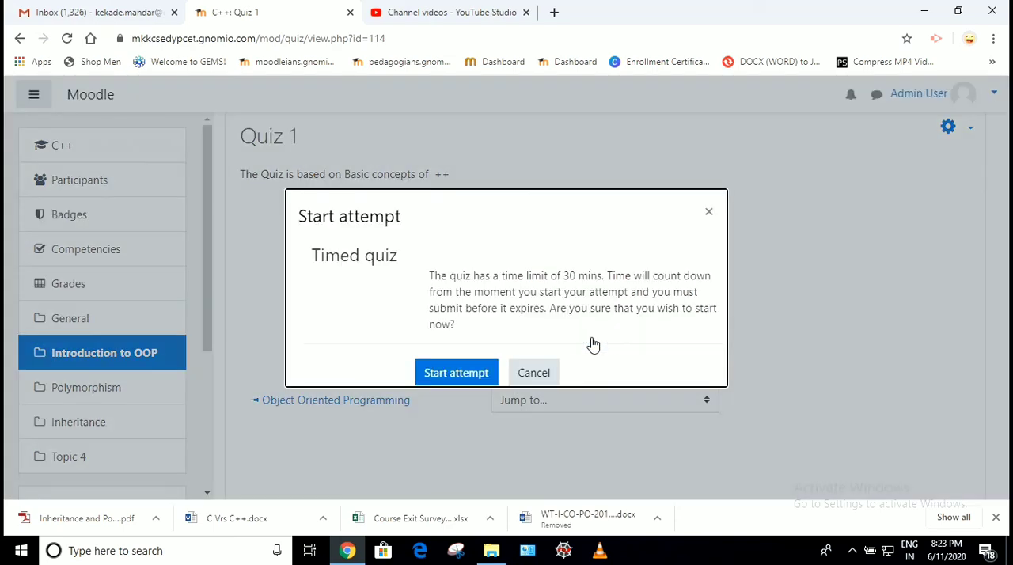
left_click(473, 375)
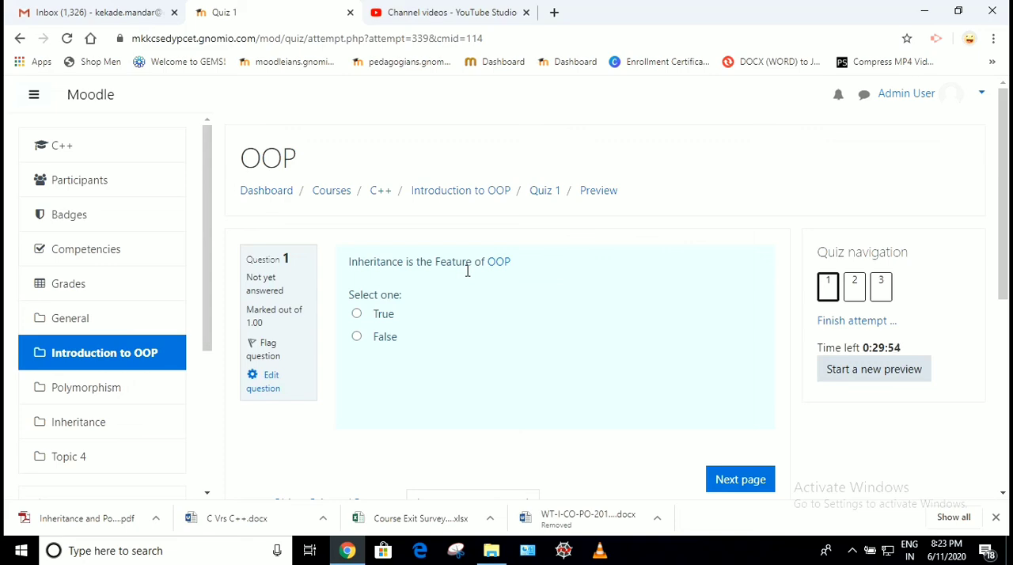
Answer the inheritance question with True and the OOP features question with Abstraction, continuing to the third question
left_click(357, 337)
left_click(358, 315)
left_click(753, 491)
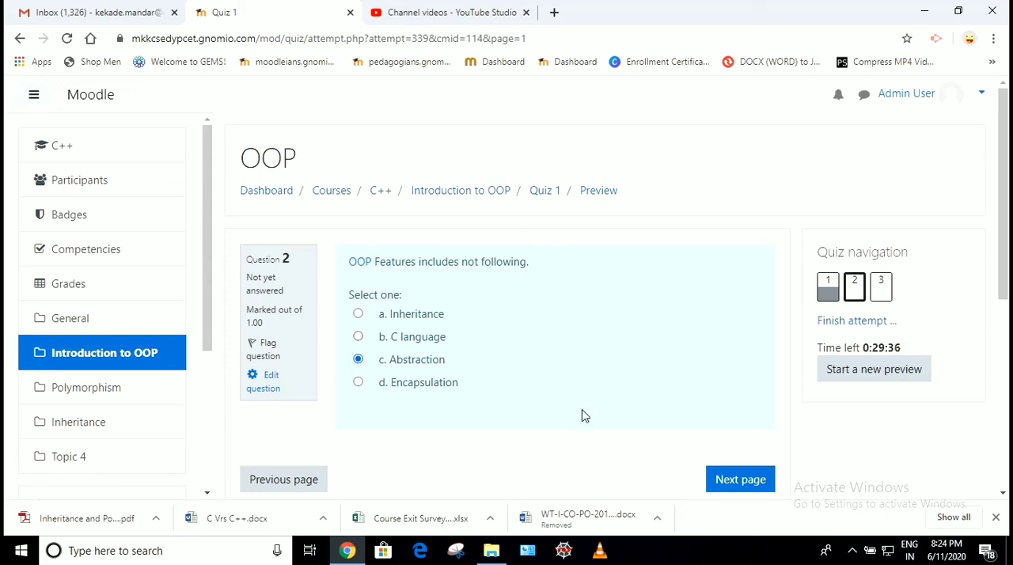
left_click(729, 480)
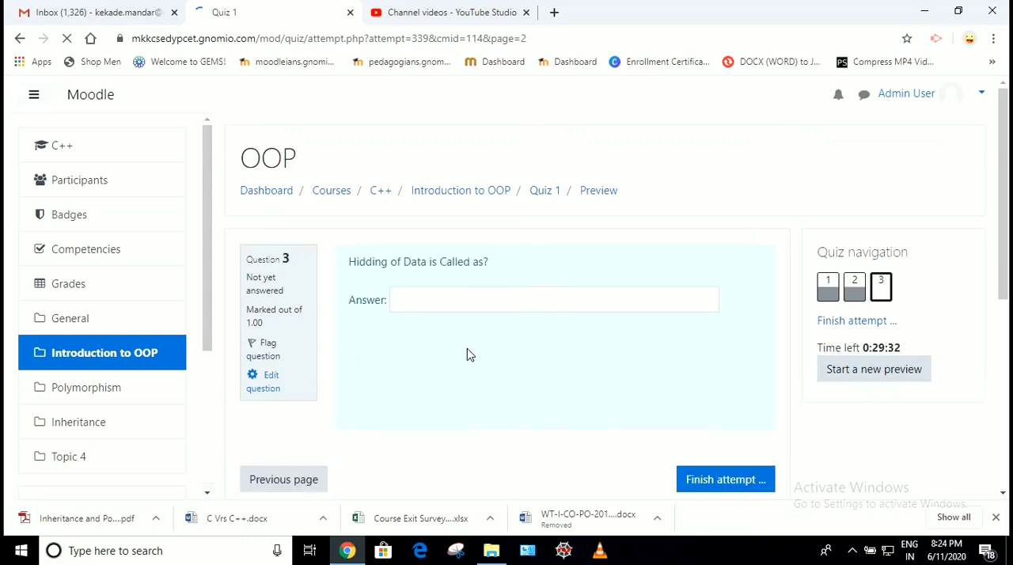
Answer the data hiding question with "Data Abstraction" and finish the attempt to reach its summary
left_click(444, 300)
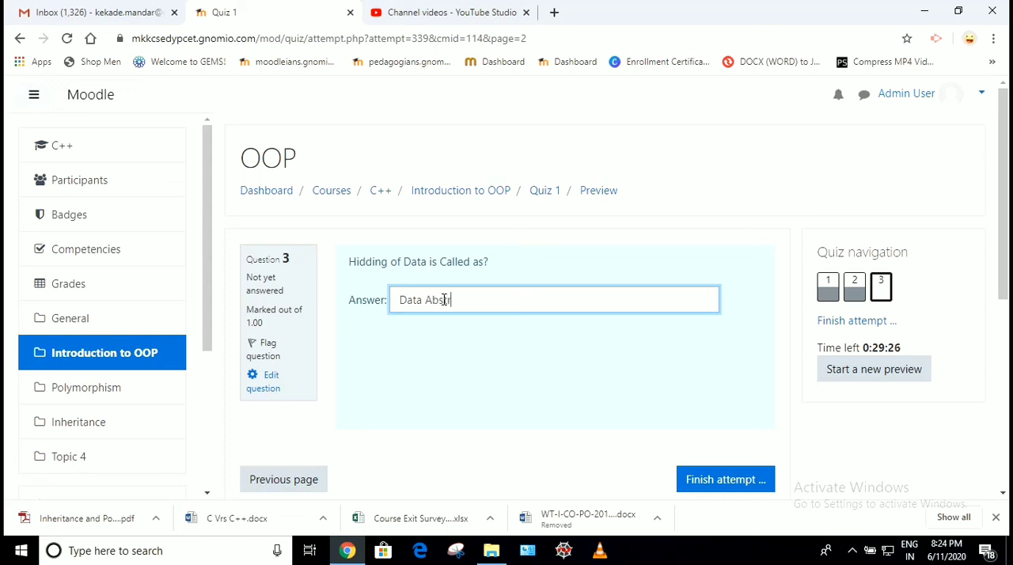
type("Data Abstraction")
left_click(715, 481)
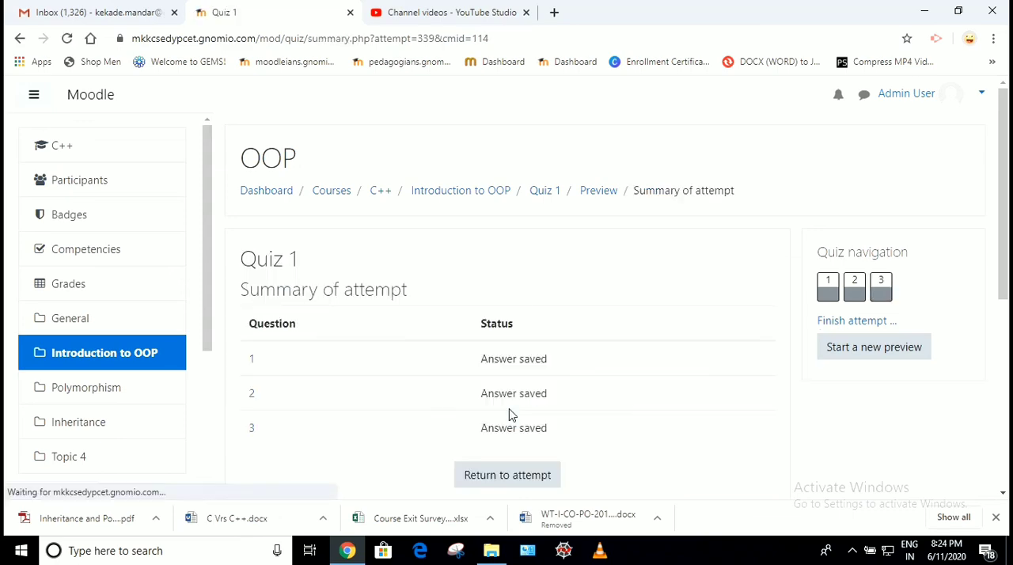
Submit all answers of the Quiz 1 attempt and confirm the submission
scroll(508, 411, "down", 1)
scroll(501, 409, "down", 2)
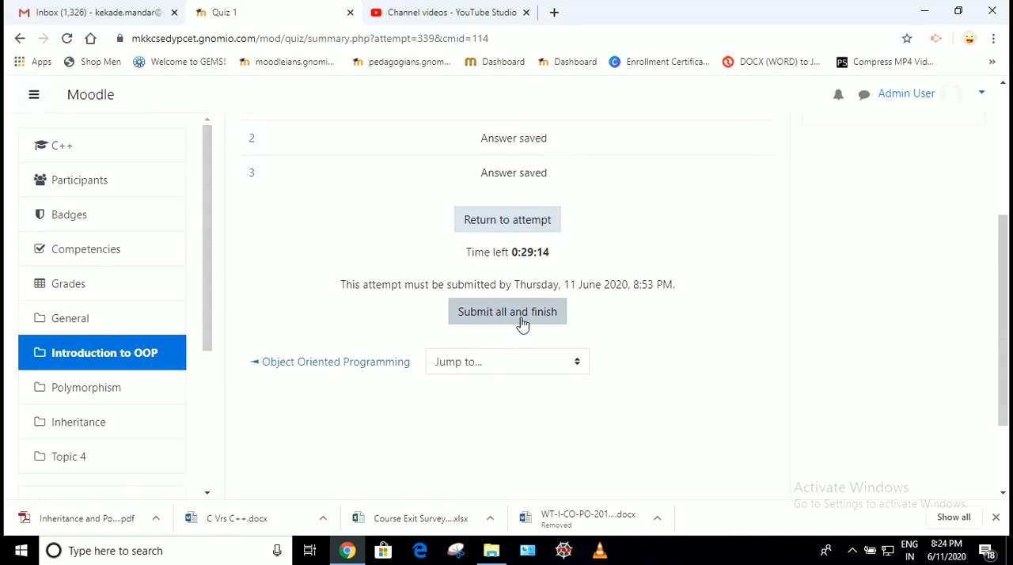
left_click(523, 324)
left_click(457, 397)
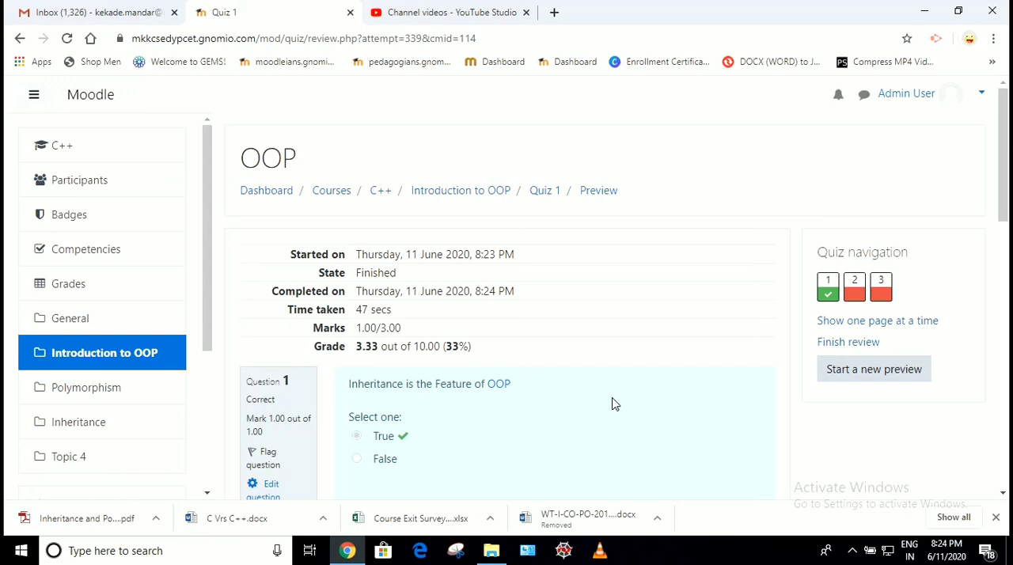
Review the feedback for question 1 and the marks of the submitted attempt
scroll(612, 404, "down", 2)
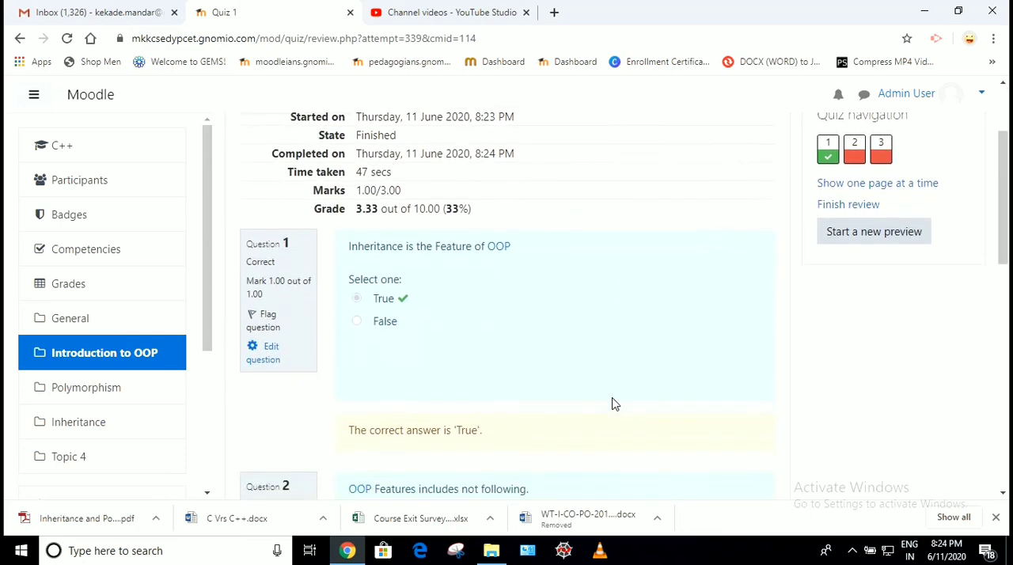
left_click_drag(353, 246, 420, 326)
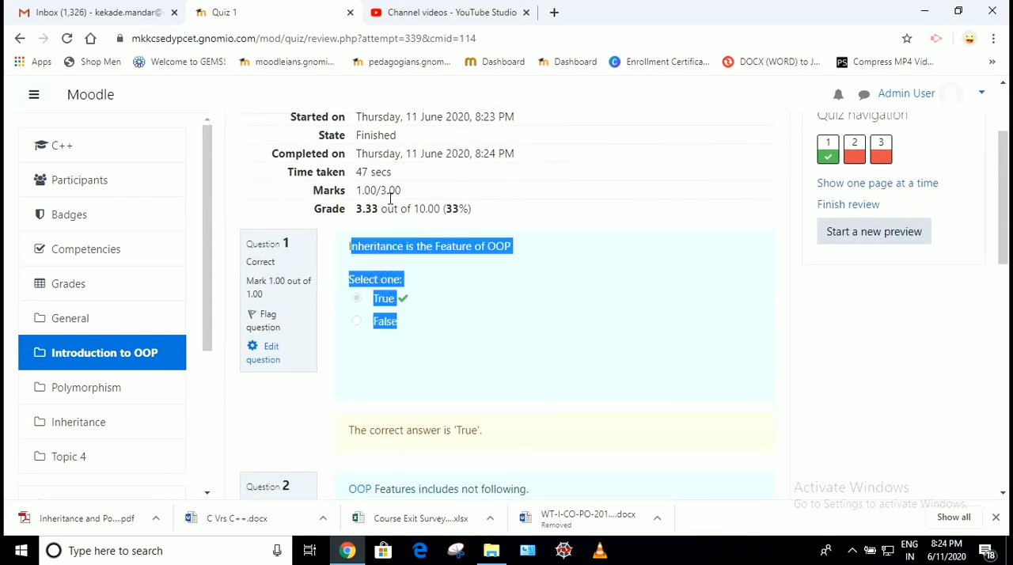
left_click_drag(362, 190, 404, 192)
Compare the submitted answers to questions 2 and 3 with the correct answers given in the review
scroll(585, 267, "down", 5)
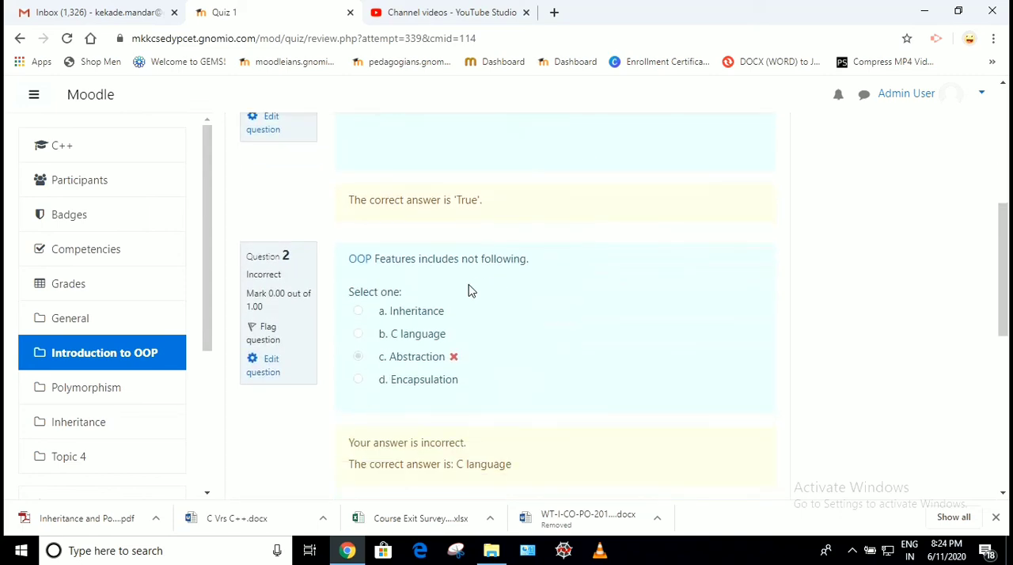
scroll(468, 290, "down", 2)
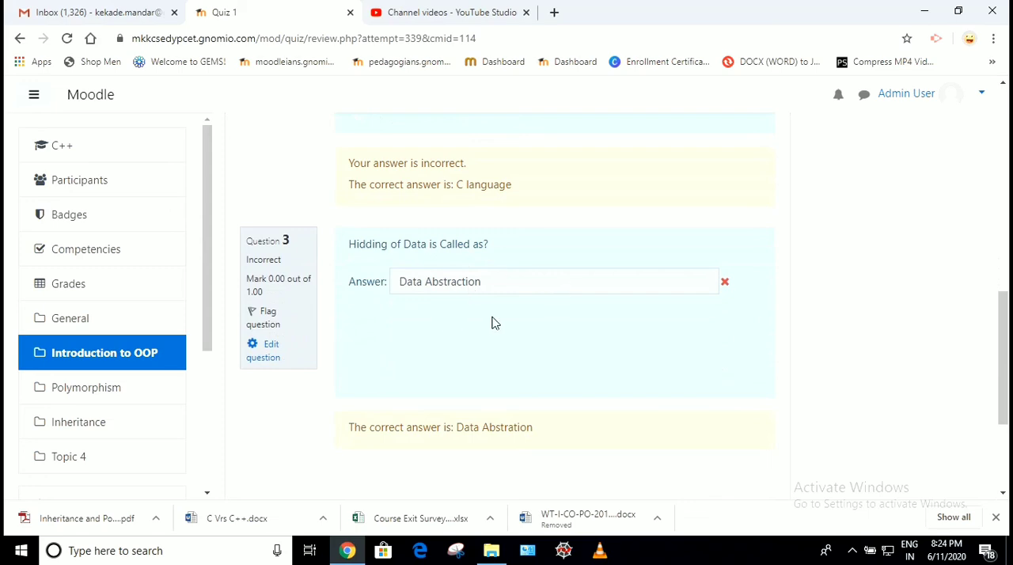
scroll(492, 326, "up", 4)
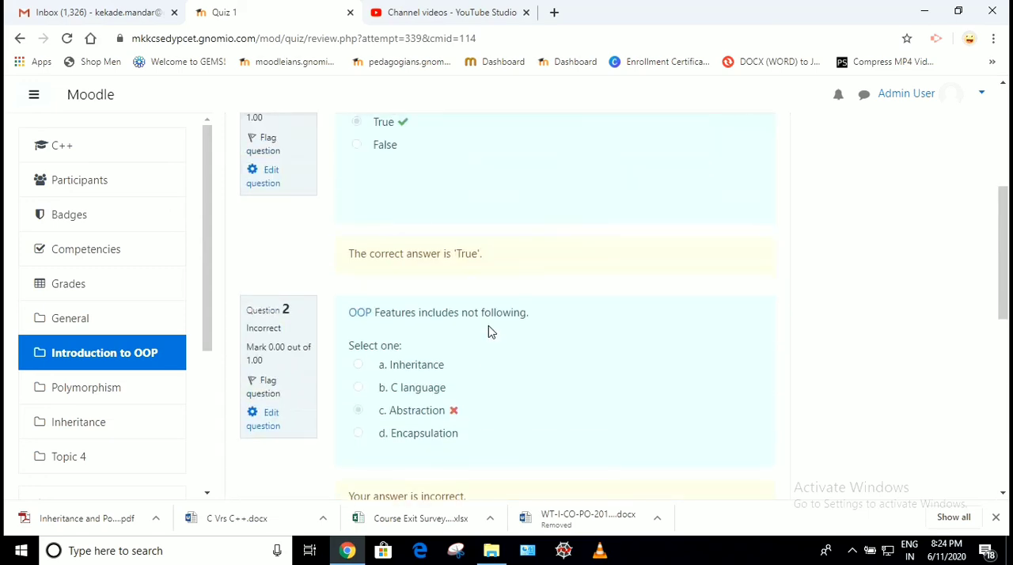
scroll(489, 332, "down", 2)
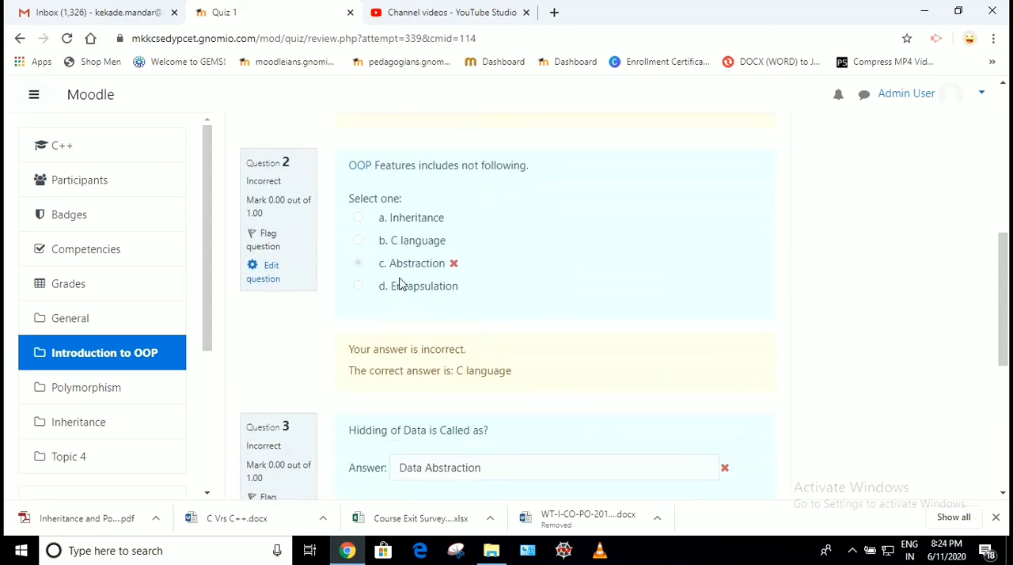
double_click(392, 269)
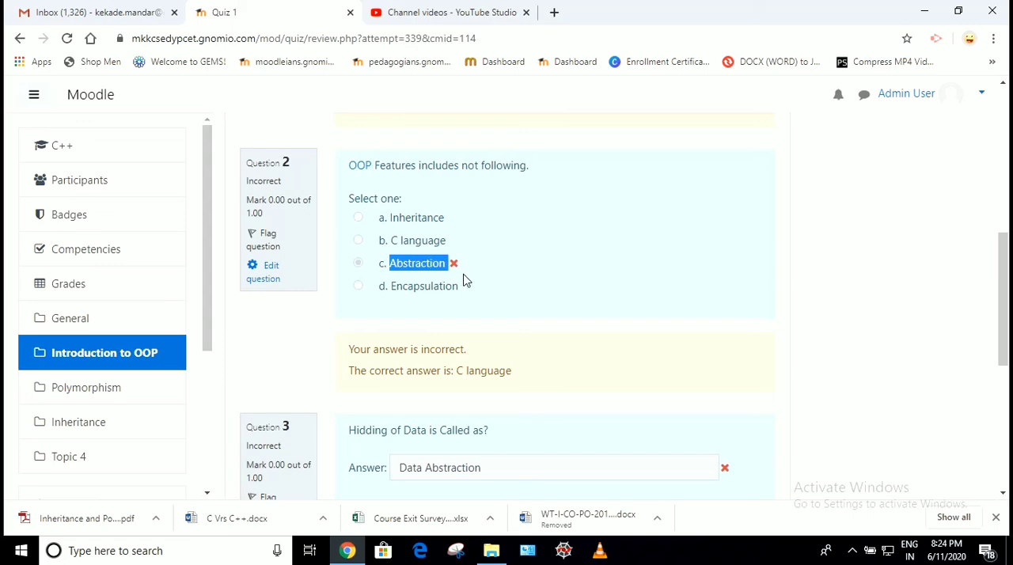
left_click_drag(457, 370, 530, 382)
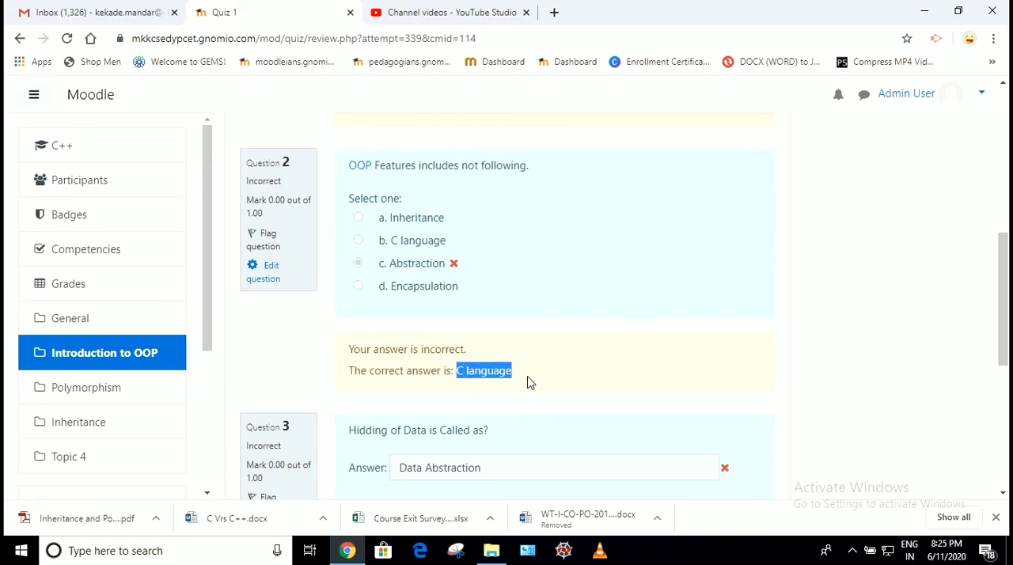
scroll(529, 382, "down", 4)
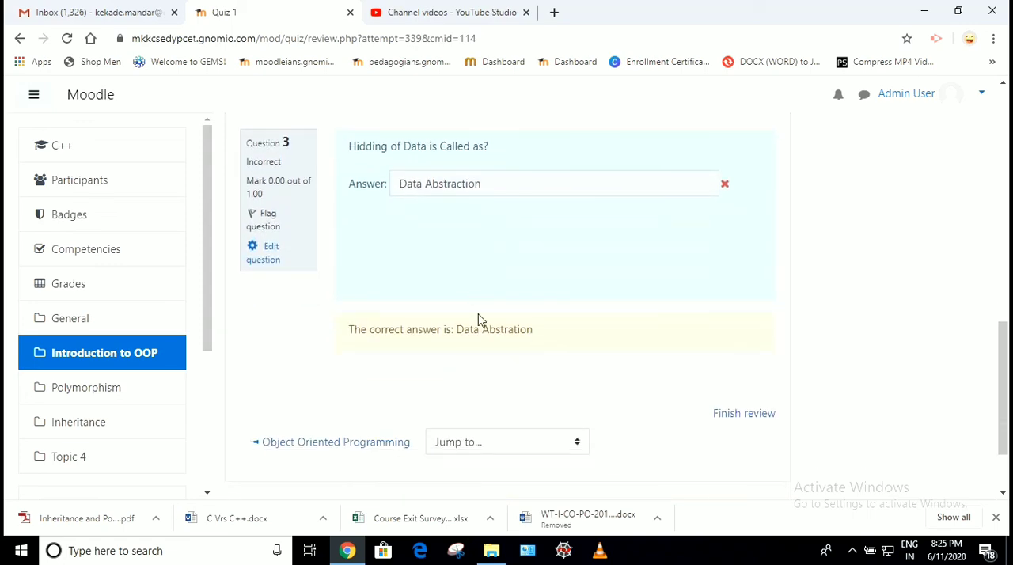
left_click_drag(456, 329, 541, 342)
left_click(462, 183)
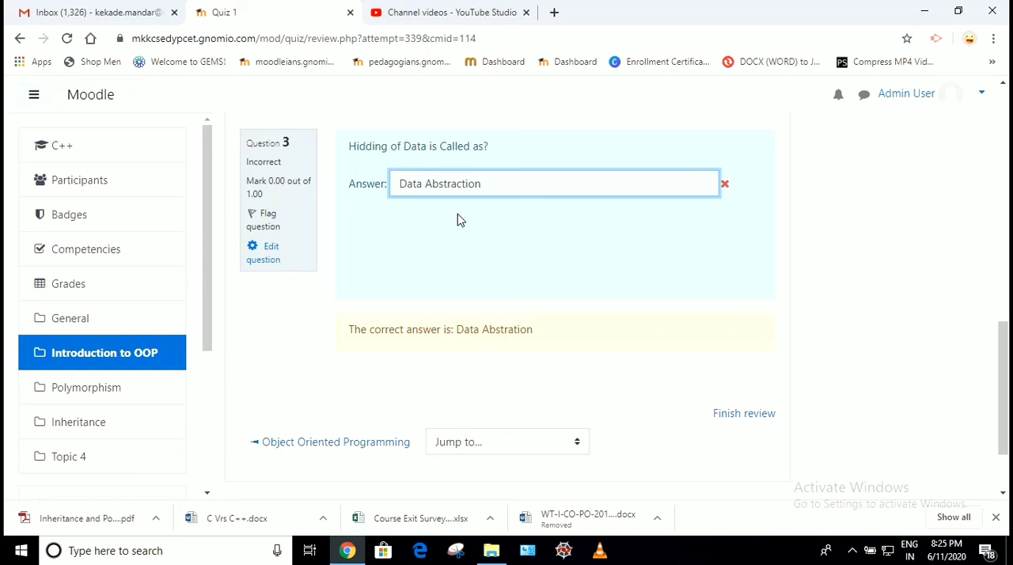
Finish the review, check the summary of previous attempts, and return to the Introduction to OOP section
scroll(457, 214, "up", 10)
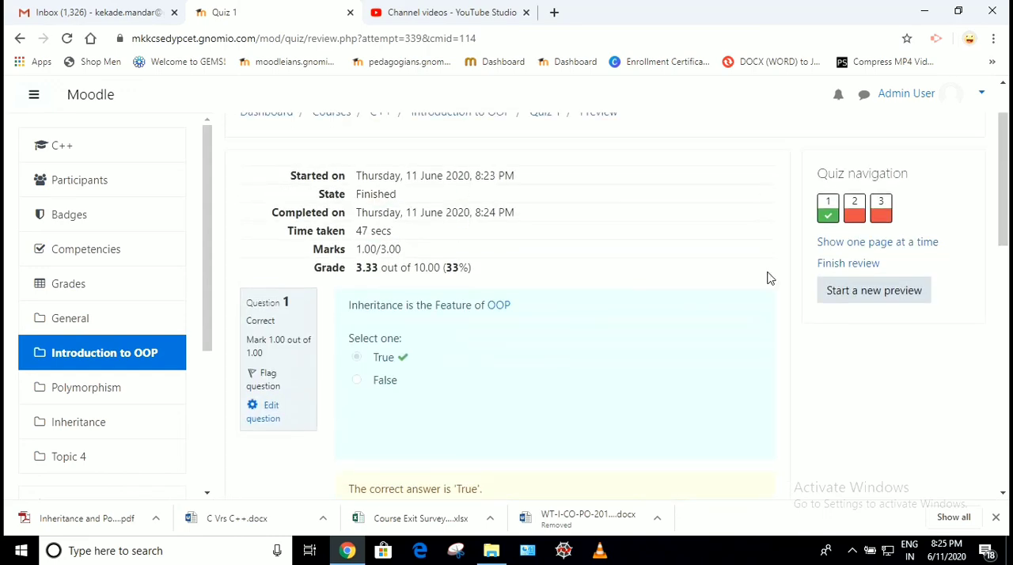
scroll(764, 394, "down", 10)
scroll(764, 393, "down", 3)
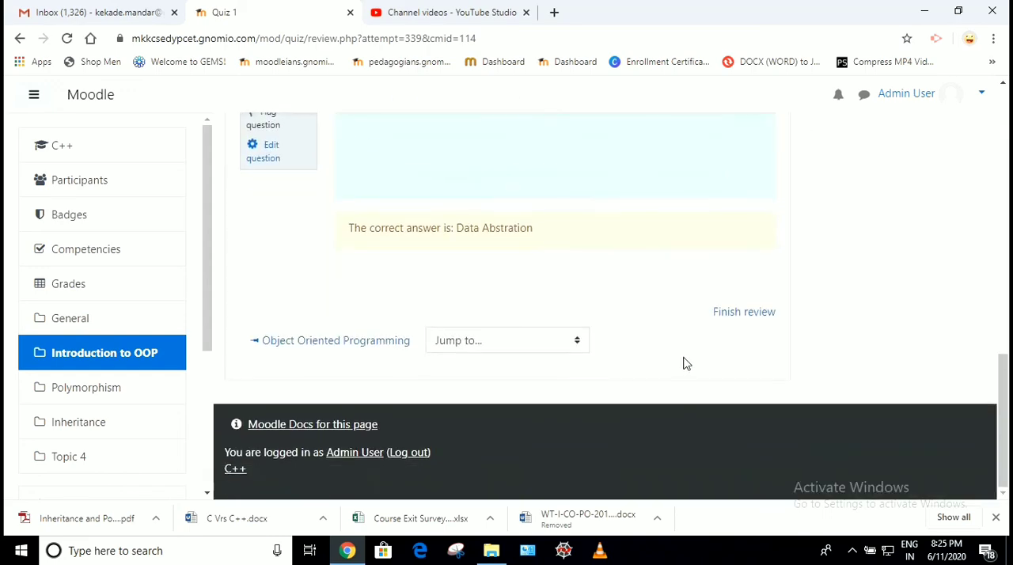
left_click(747, 313)
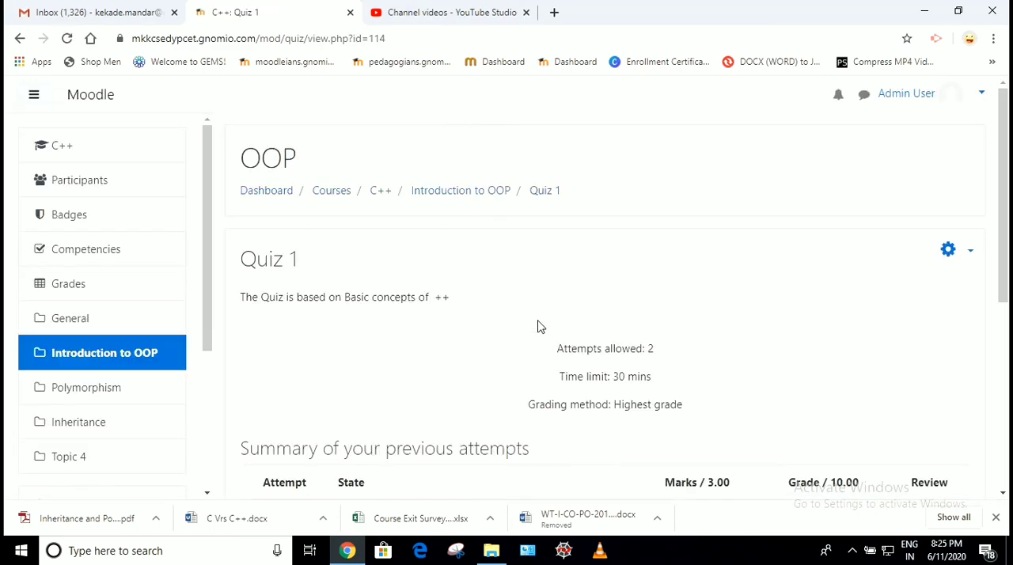
scroll(367, 350, "down", 1)
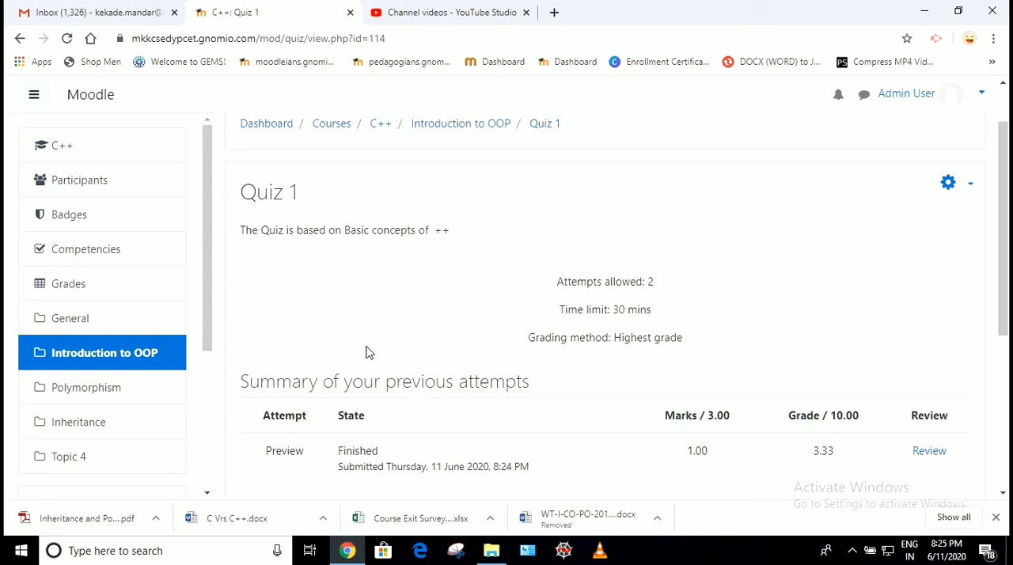
left_click(126, 357)
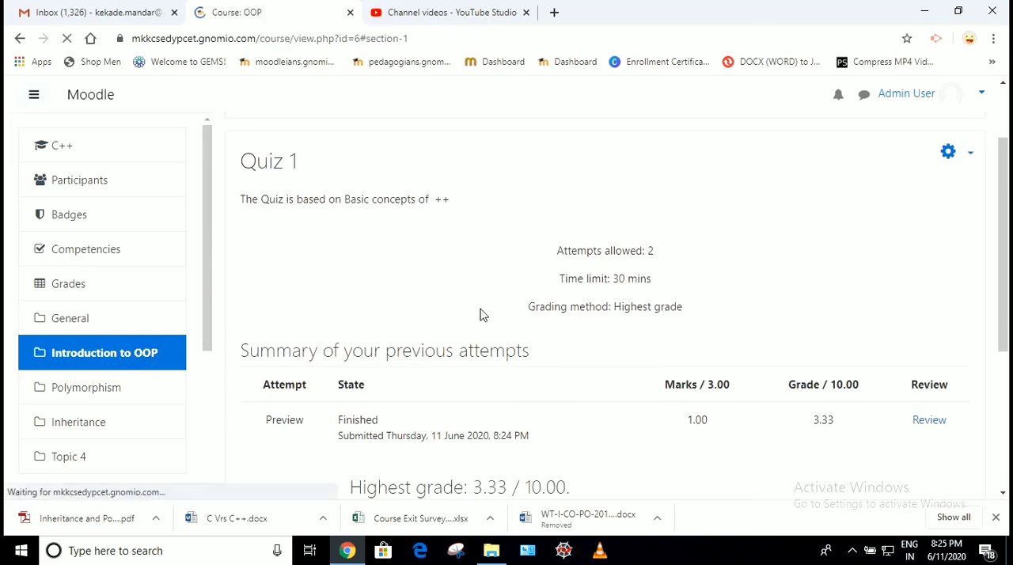